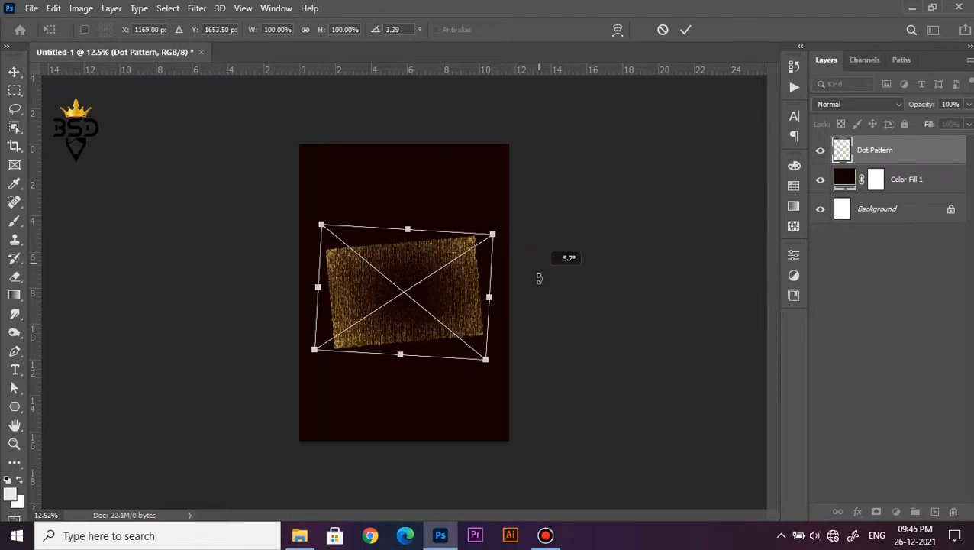
# Rotate the Dot Pattern layer to about 91.5° and scale it to about 250.6% to cover the canvas.
pyautogui.moveTo(539, 283); pyautogui.dragTo(421, 400)
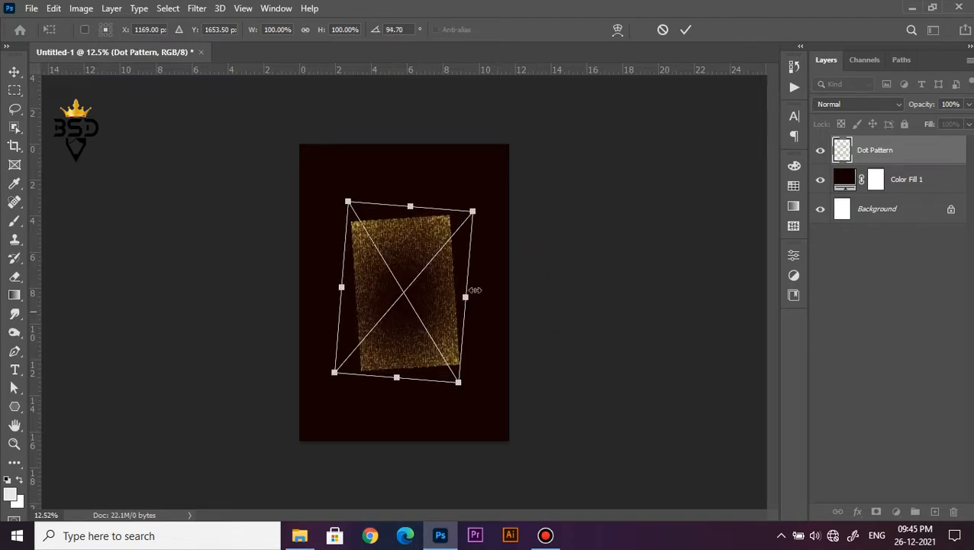
pyautogui.moveTo(473, 211); pyautogui.dragTo(584, 130)
pyautogui.moveTo(608, 183); pyautogui.dragTo(608, 188)
pyautogui.scroll(2, 586, 310)
pyautogui.moveTo(615, 304); pyautogui.dragTo(617, 287)
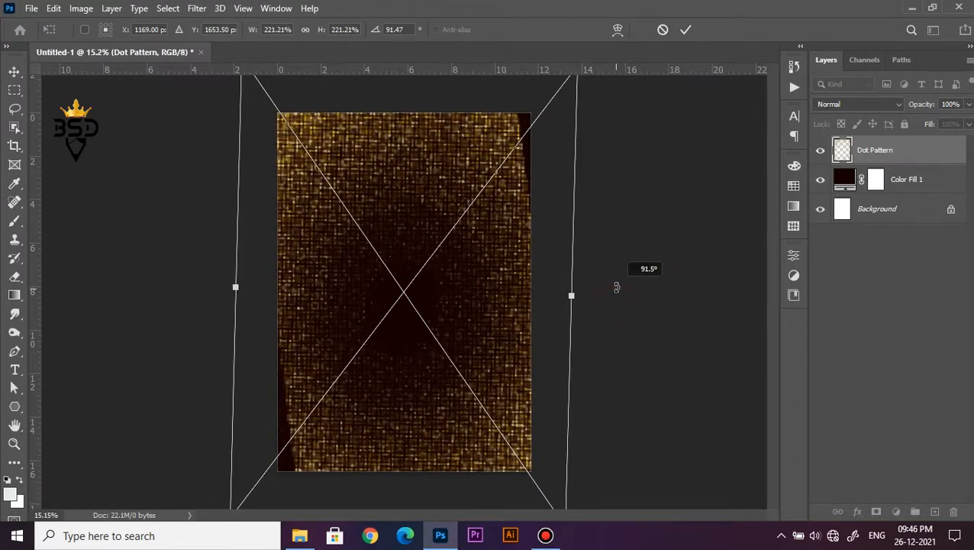
pyautogui.scroll(-2, 602, 230)
pyautogui.moveTo(533, 123); pyautogui.dragTo(551, 99)
pyautogui.scroll(2, 495, 248)
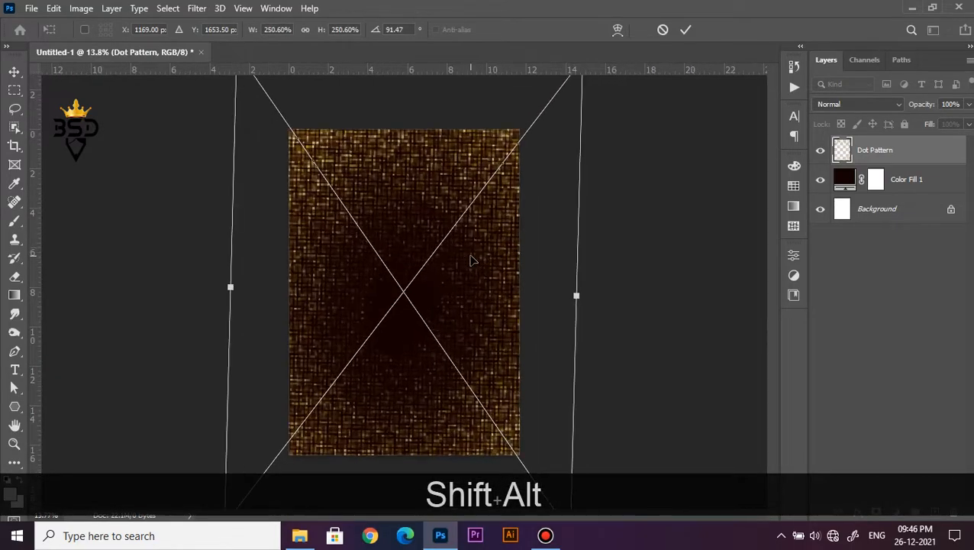
pyautogui.press('Return')
# Rotate the dot pattern to about 88.67° and nudge it left to fill the canvas's lower-left corner.
pyautogui.scroll(3, 474, 390)
pyautogui.moveTo(472, 390); pyautogui.dragTo(505, 235)
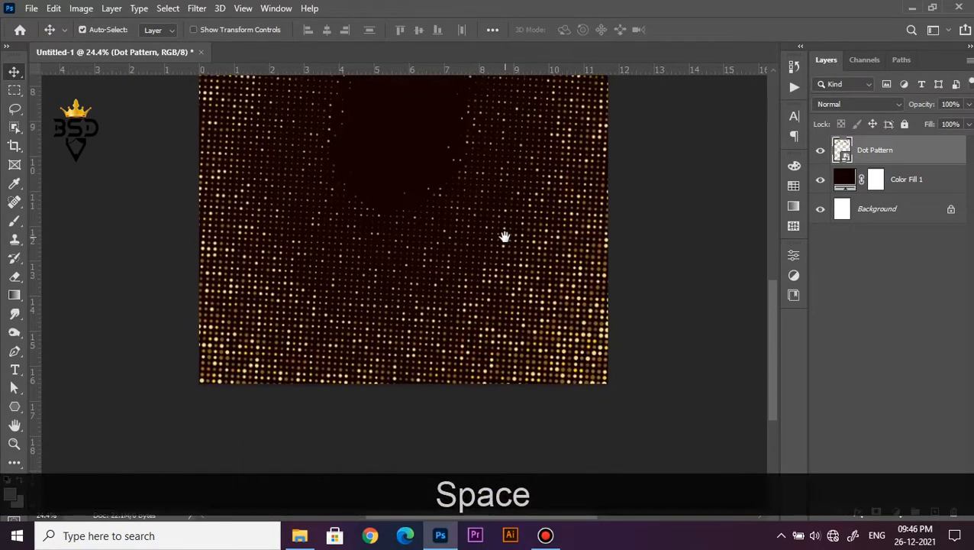
pyautogui.hotkey('ctrl', 't')
pyautogui.moveTo(727, 324); pyautogui.dragTo(730, 301)
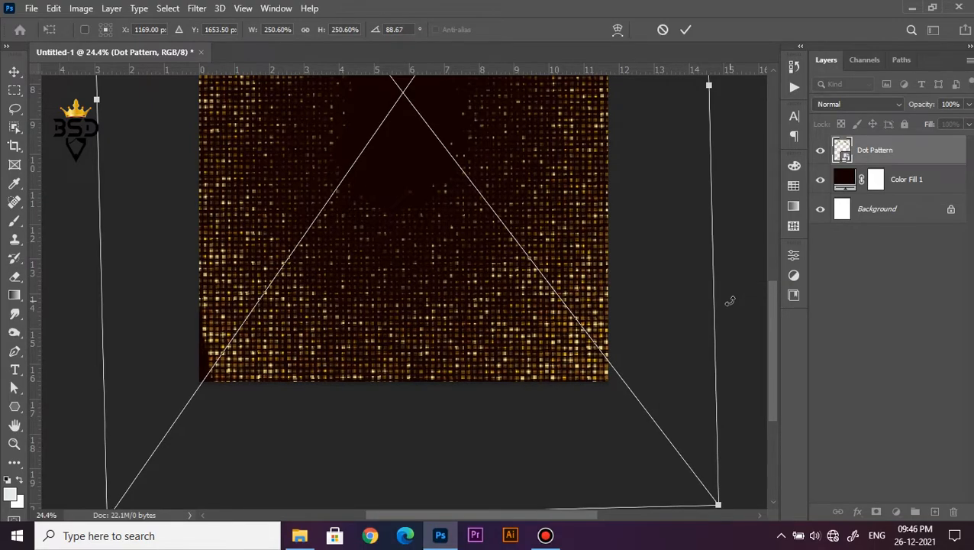
pyautogui.press('Left')
pyautogui.press('Left')
pyautogui.press('Left')
pyautogui.press('Left')
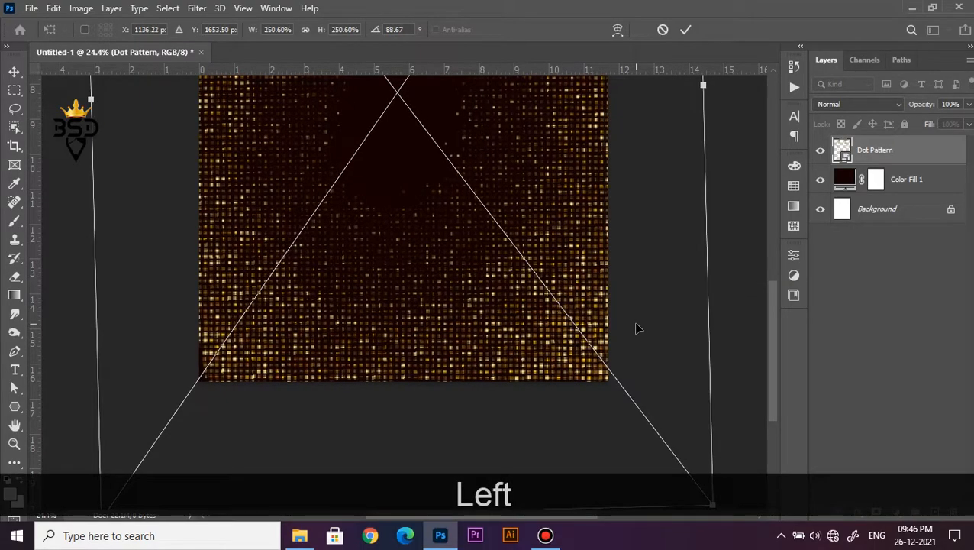
pyautogui.press('Left')
pyautogui.press('Left')
pyautogui.press('Left')
pyautogui.press('Left')
pyautogui.press('Return')
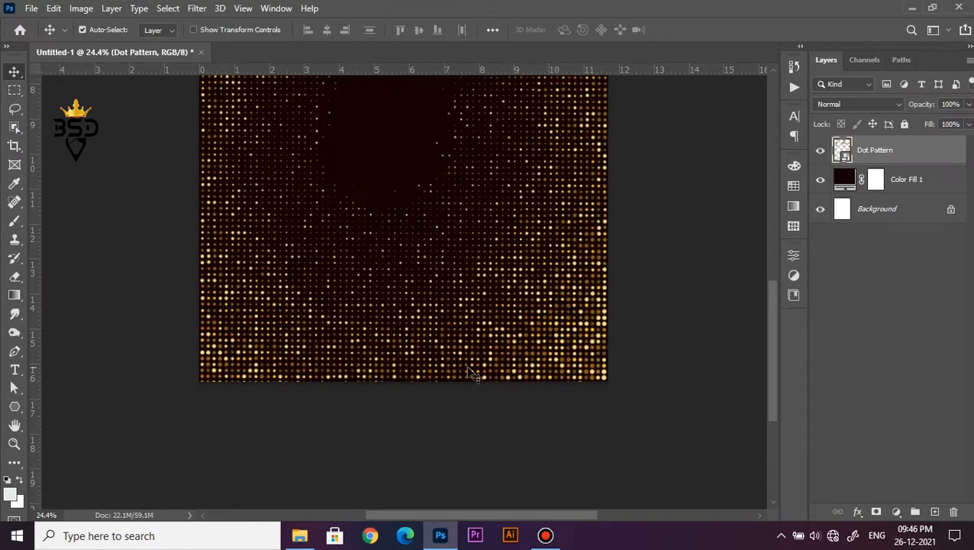
# Fine-tune the dot pattern's rotation to about 88.86° so its rows line up with the canvas's bottom edge.
pyautogui.keyDown('ctrl'); pyautogui.click(473, 375); pyautogui.keyUp('ctrl')
pyautogui.hotkey('ctrl', 't')
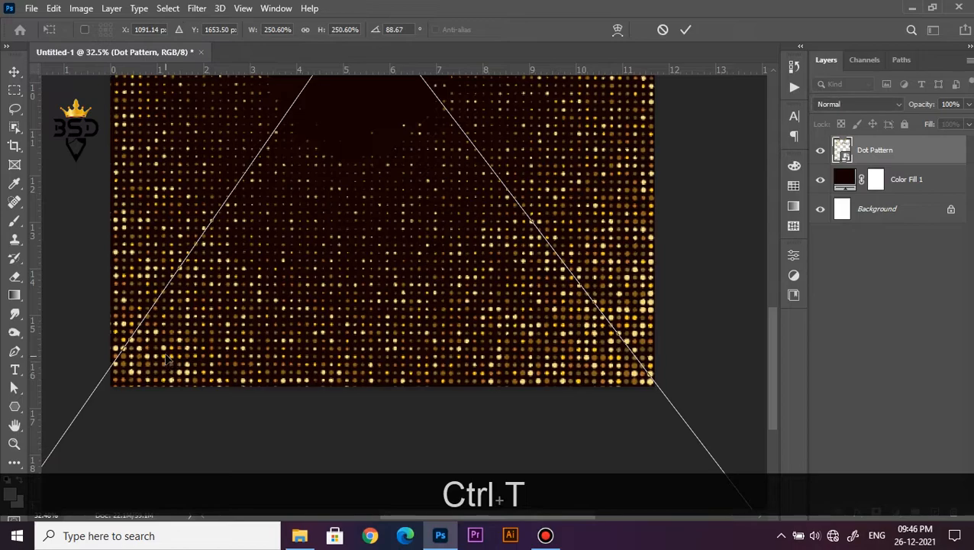
pyautogui.keyDown('alt'); pyautogui.click(168, 357); pyautogui.keyUp('alt')
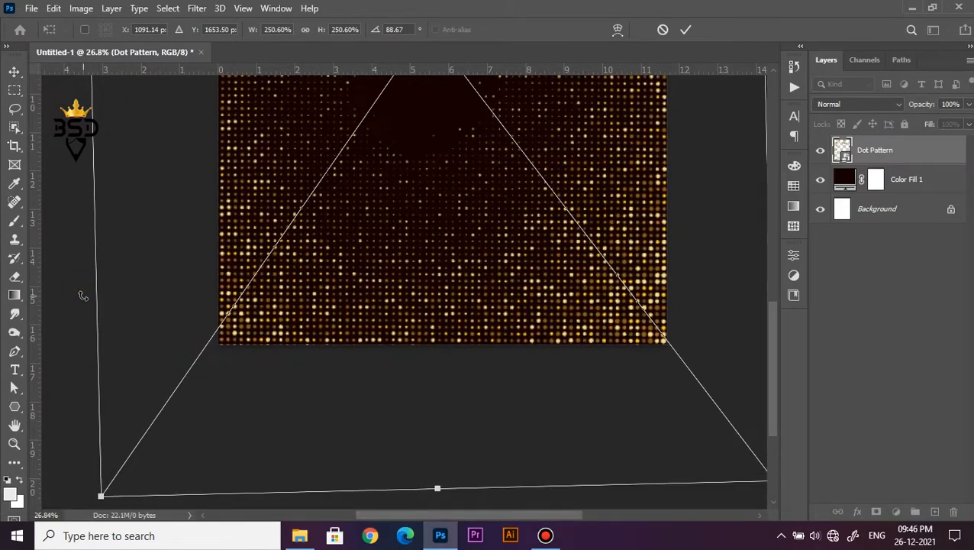
pyautogui.moveTo(83, 295); pyautogui.dragTo(81, 295)
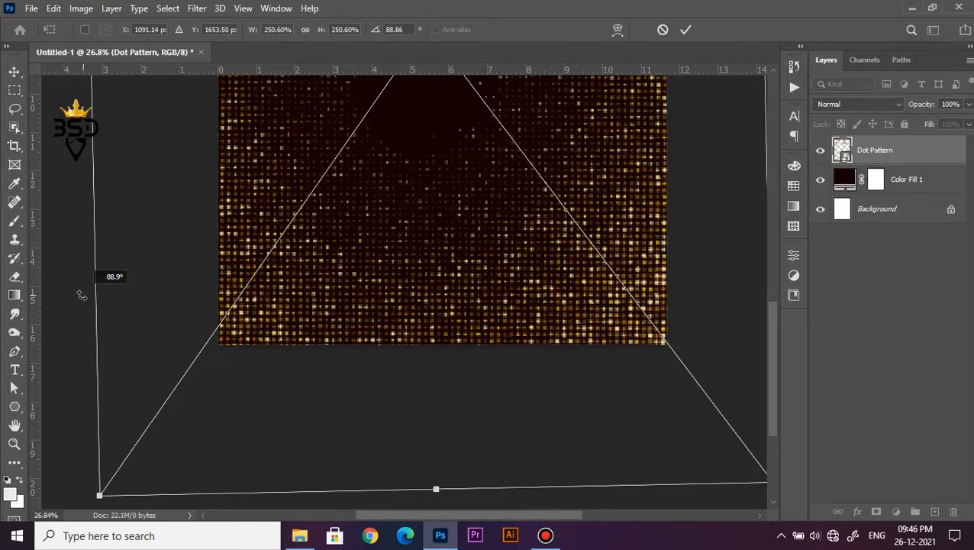
pyautogui.press('Return')
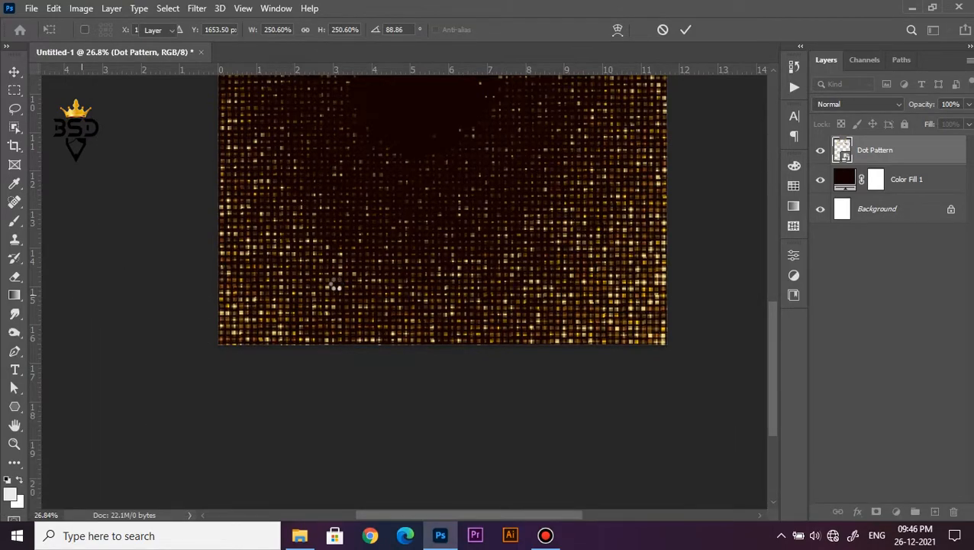
# Scale the dot pattern to about 268.4% so it covers the canvas's upper-right corner.
pyautogui.scroll(-9, 427, 293)
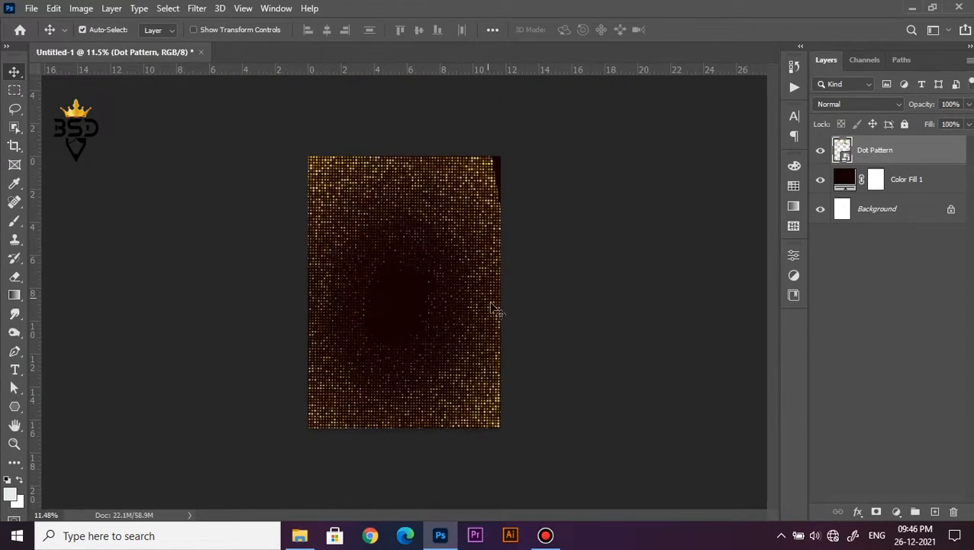
pyautogui.scroll(5, 488, 315)
pyautogui.press('space')
pyautogui.scroll(-3, 481, 324)
pyautogui.hotkey('ctrl', 't')
pyautogui.scroll(-3, 498, 302)
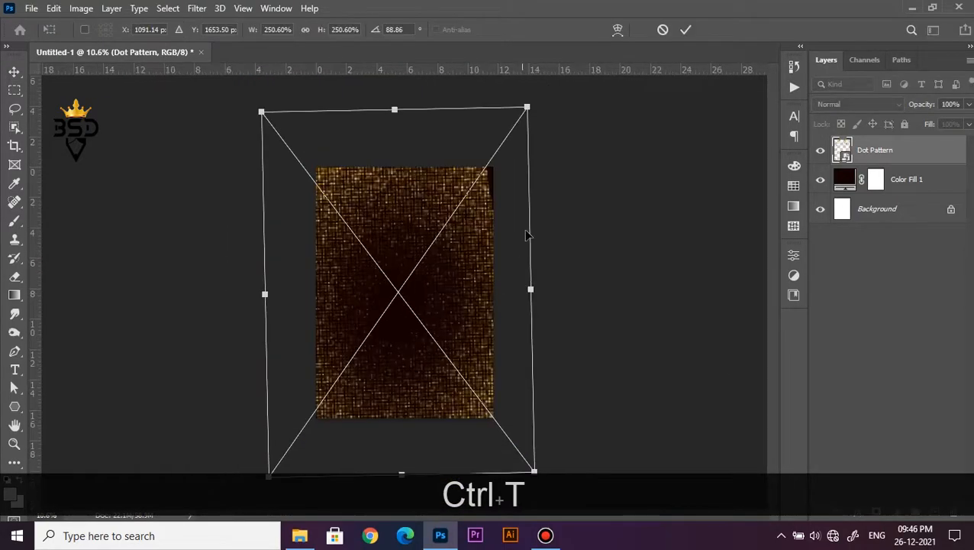
pyautogui.moveTo(526, 110); pyautogui.dragTo(545, 103)
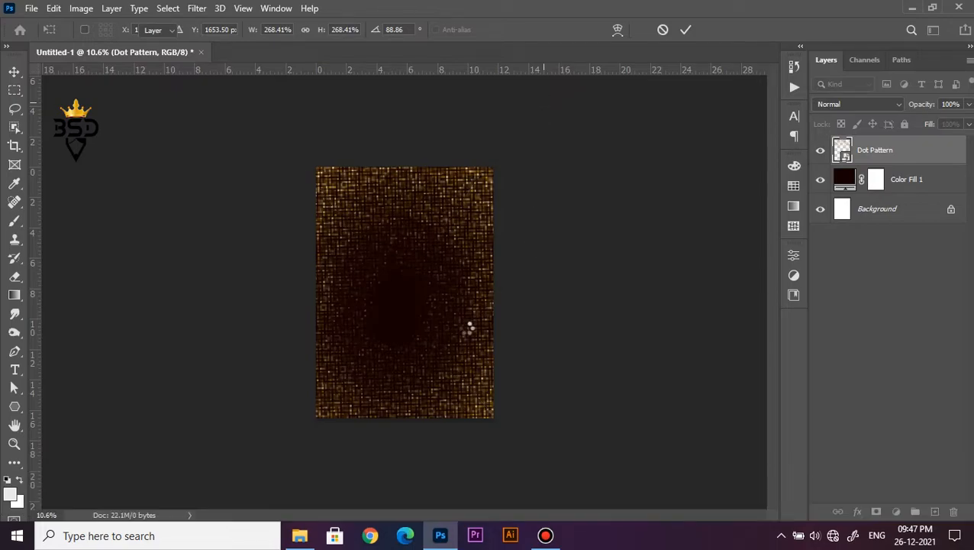
# Set the Dot Pattern layer's opacity to 55%.
pyautogui.scroll(5, 458, 344)
pyautogui.press('space')
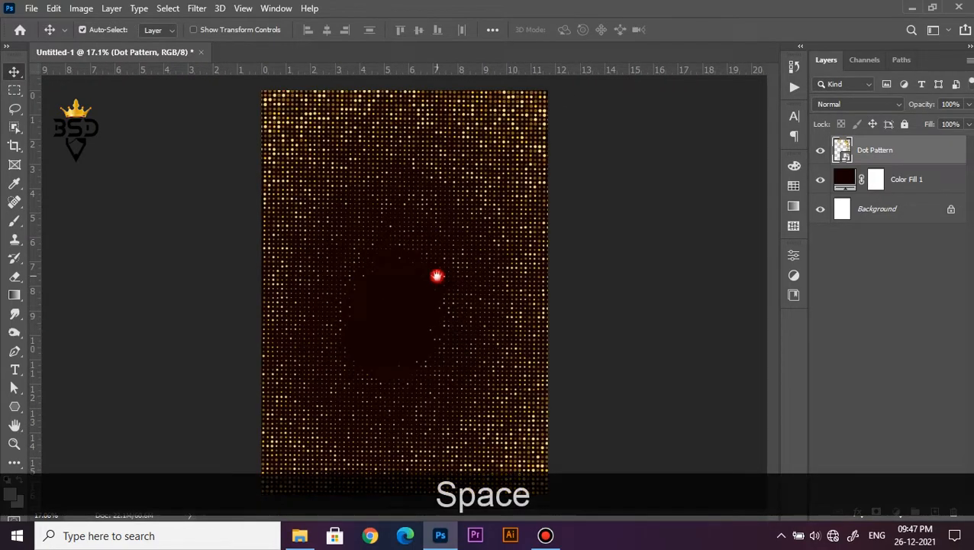
pyautogui.moveTo(922, 105); pyautogui.dragTo(901, 117)
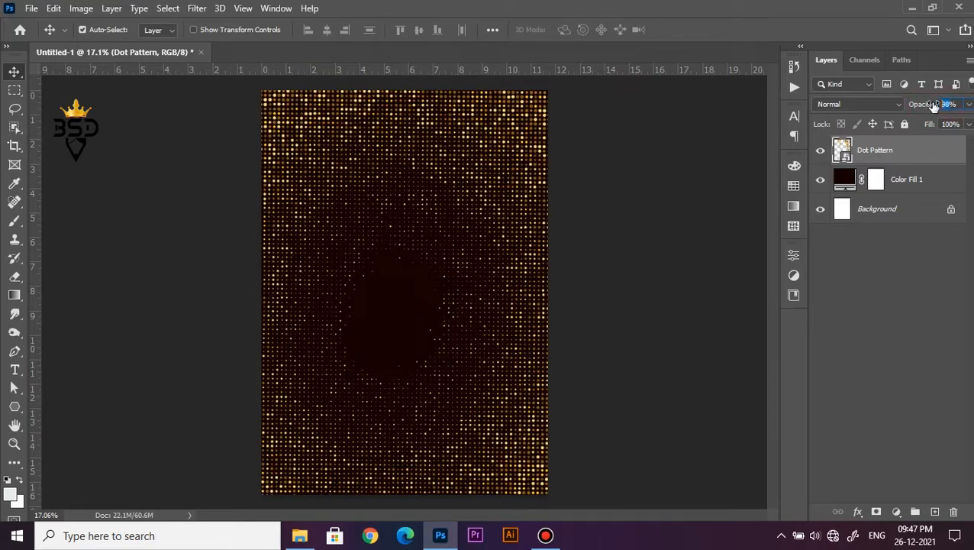
pyautogui.write('55')
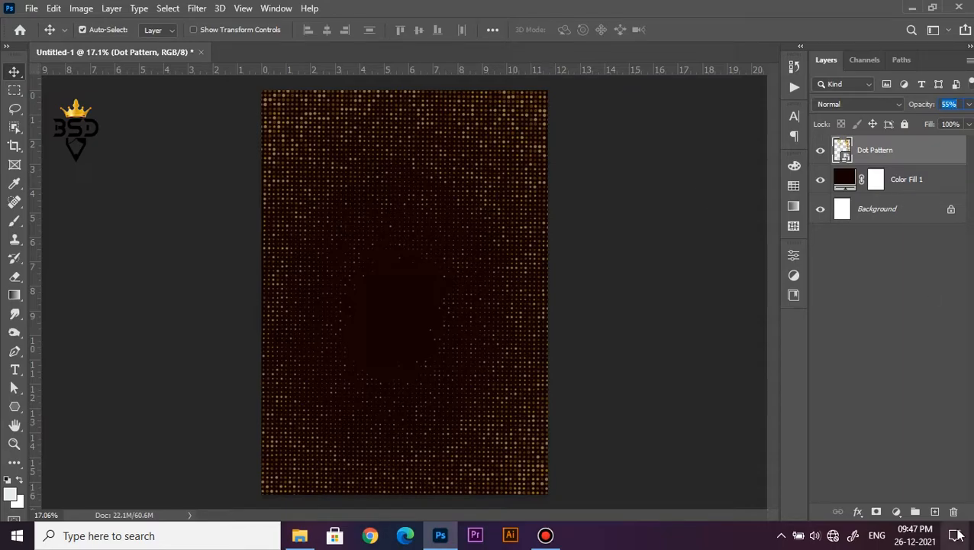
# Paint a soft spot in the sampled dark background colour at the canvas centre on a new layer, using a 2300 px brush.
pyautogui.click(937, 511)
pyautogui.press('b')
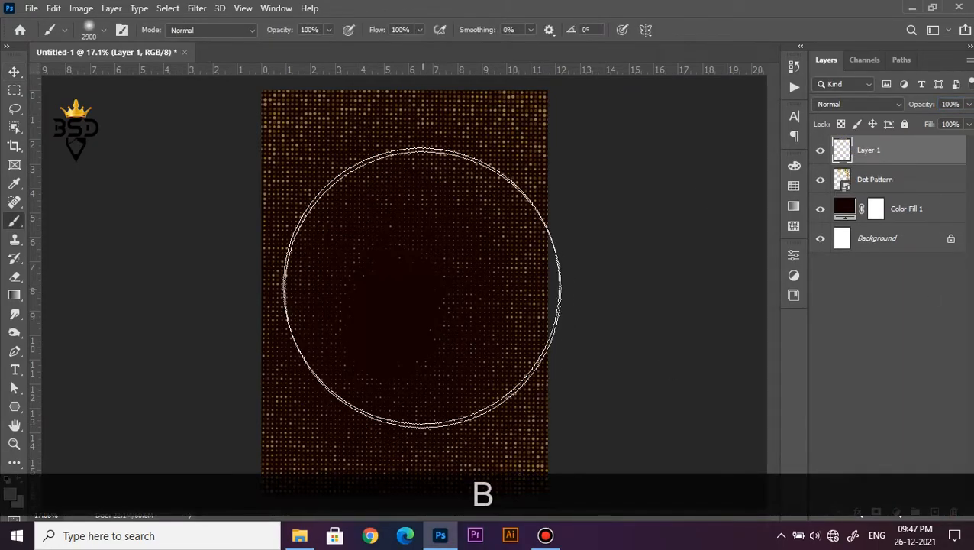
pyautogui.press('[')
pyautogui.press('[')
pyautogui.press('[')
pyautogui.press('[')
pyautogui.press('alt')
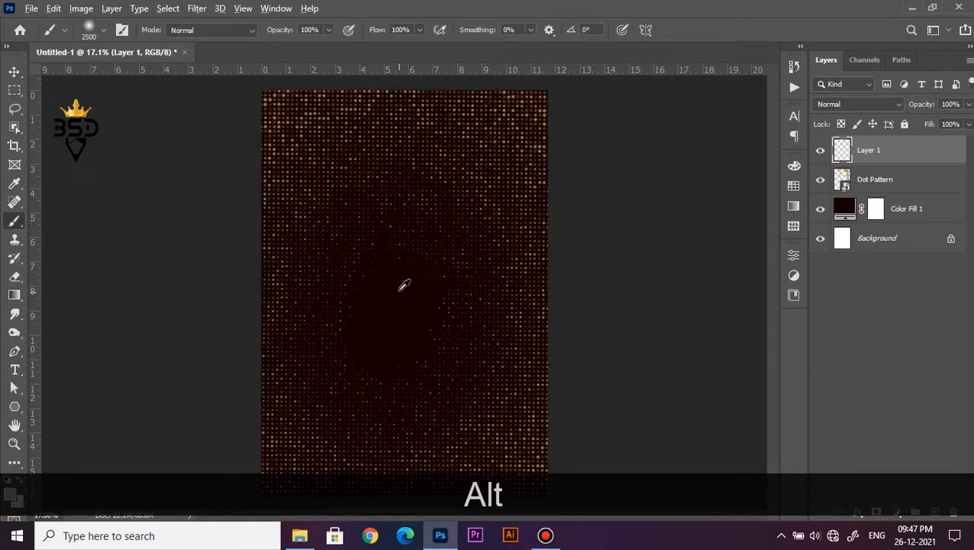
pyautogui.press('[')
pyautogui.press('[')
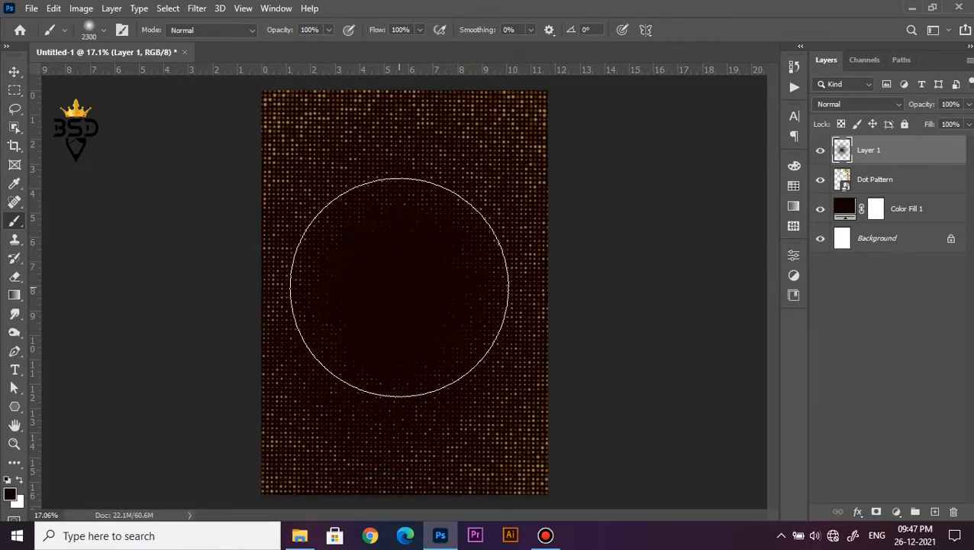
# Scale the painted dark spot layer proportionally from its centre to about 104%.
pyautogui.hotkey('ctrl', 't')
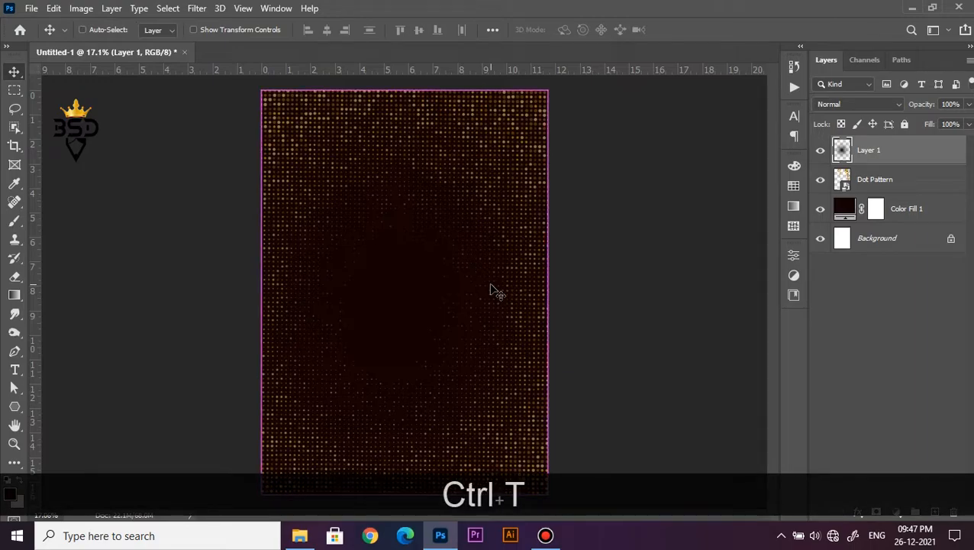
pyautogui.moveTo(509, 153); pyautogui.dragTo(514, 148)
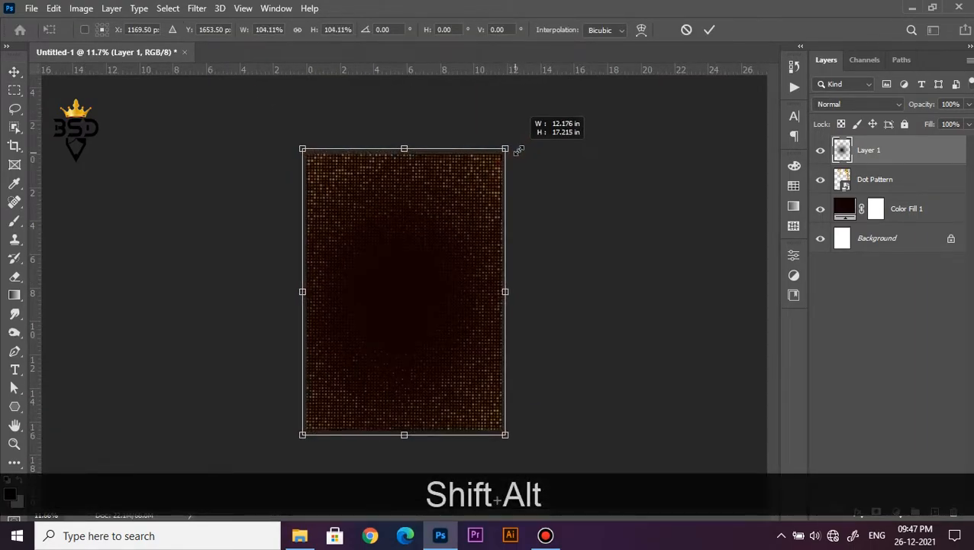
pyautogui.press('Return')
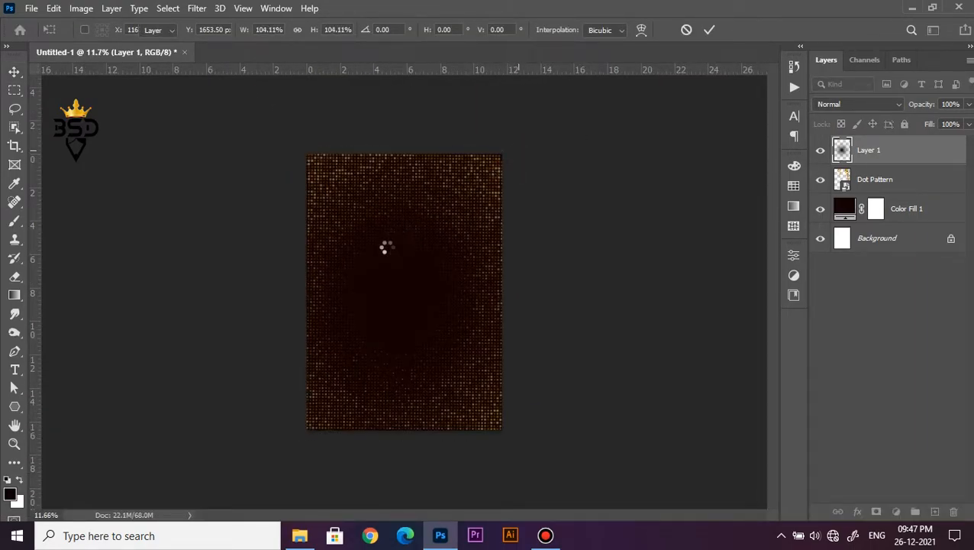
# Add white text "22" near the top of the poster in Bebas Neue at about 327 pt.
pyautogui.hotkey('ctrl', '0')
pyautogui.scroll(1, 387, 253)
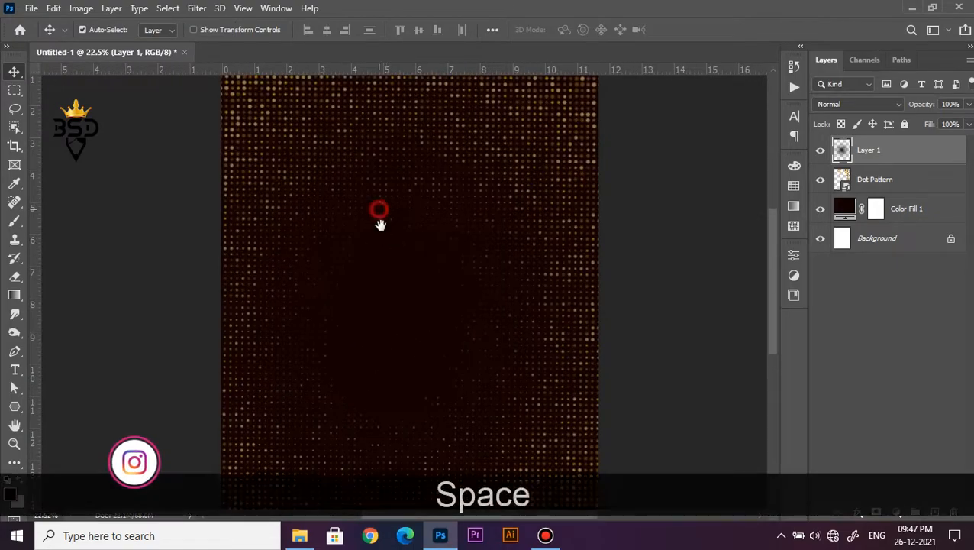
pyautogui.moveTo(379, 209); pyautogui.dragTo(403, 316)
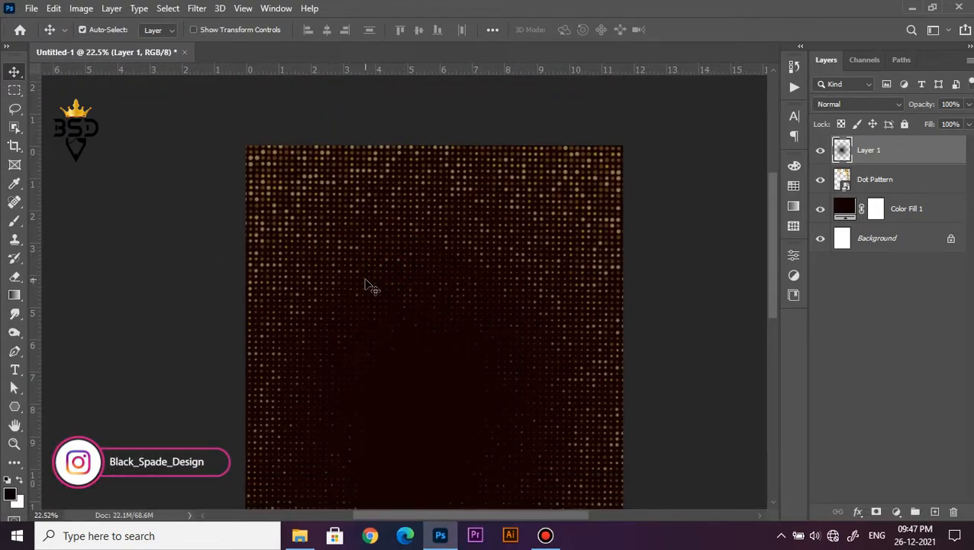
pyautogui.press('t')
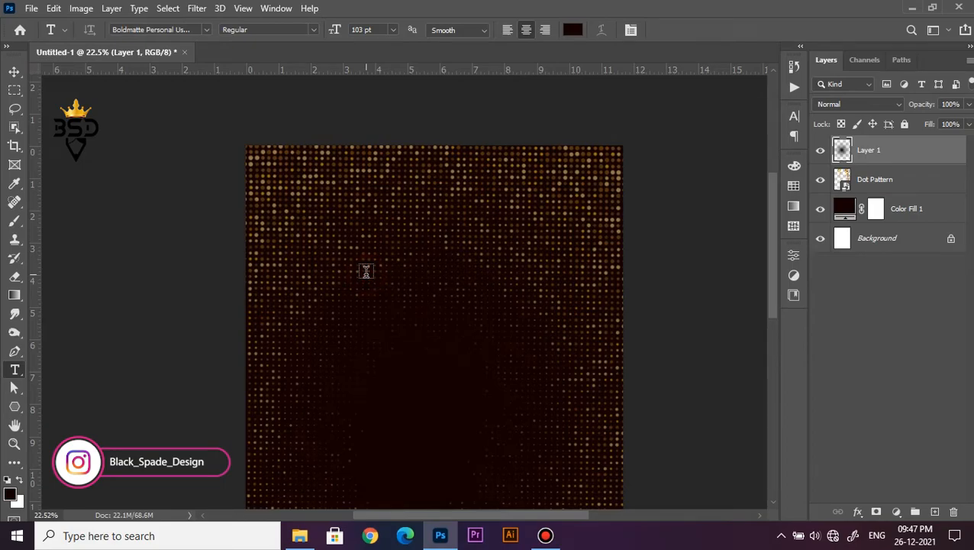
pyautogui.click(366, 271)
pyautogui.scroll(1, 366, 271)
pyautogui.hotkey('ctrl', 'a')
pyautogui.moveTo(333, 29); pyautogui.dragTo(487, 47)
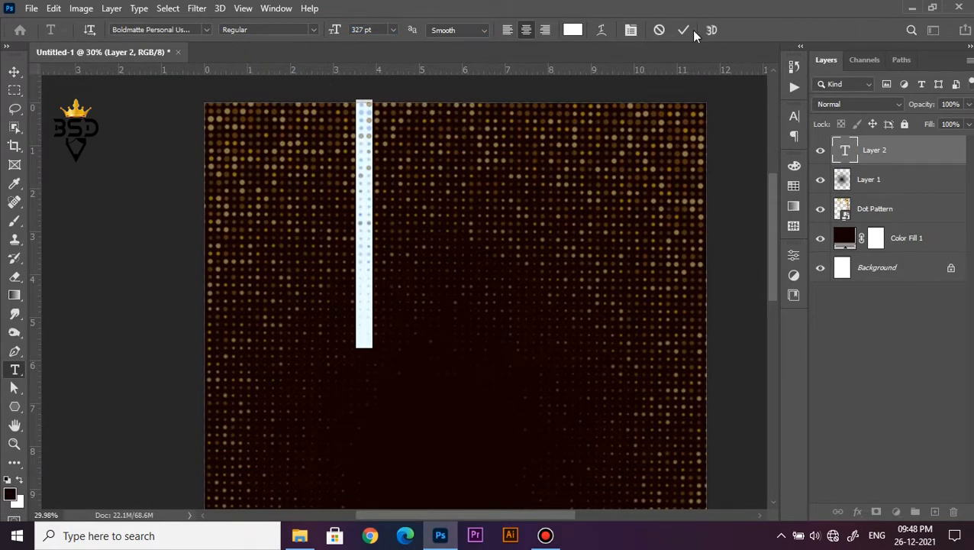
pyautogui.click(203, 35)
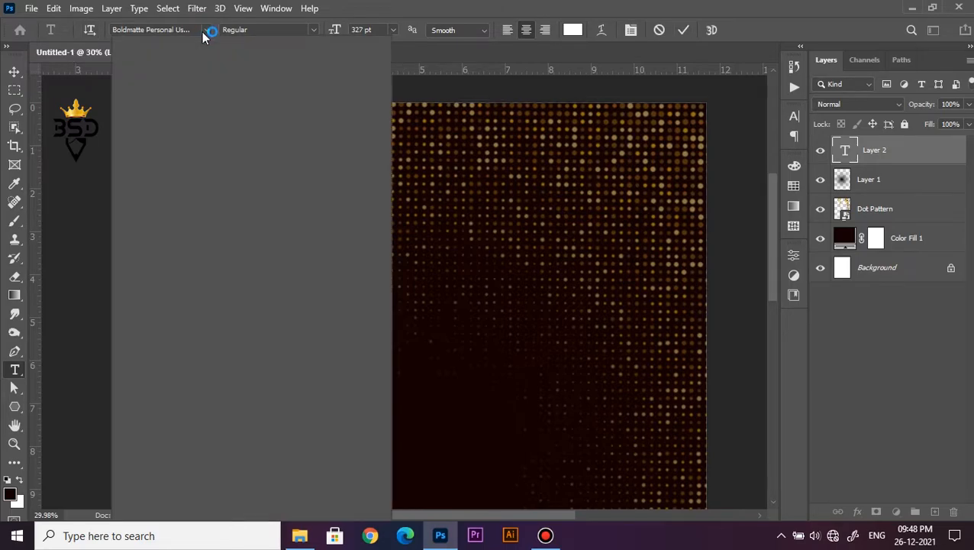
pyautogui.click(301, 103)
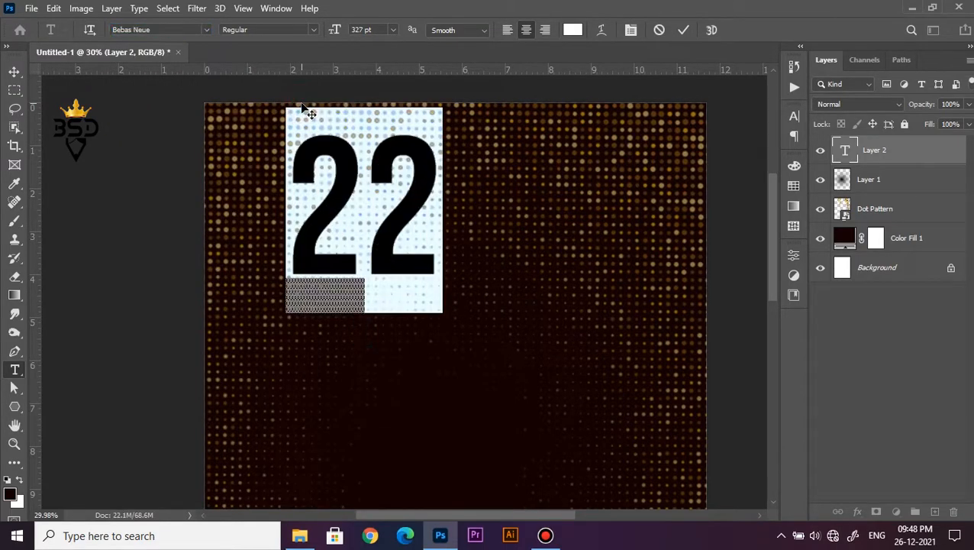
# Change the text to a single "2" and set its size to about 428 pt.
pyautogui.write('2')
pyautogui.hotkey('ctrl', 'a')
pyautogui.moveTo(329, 29); pyautogui.dragTo(460, 60)
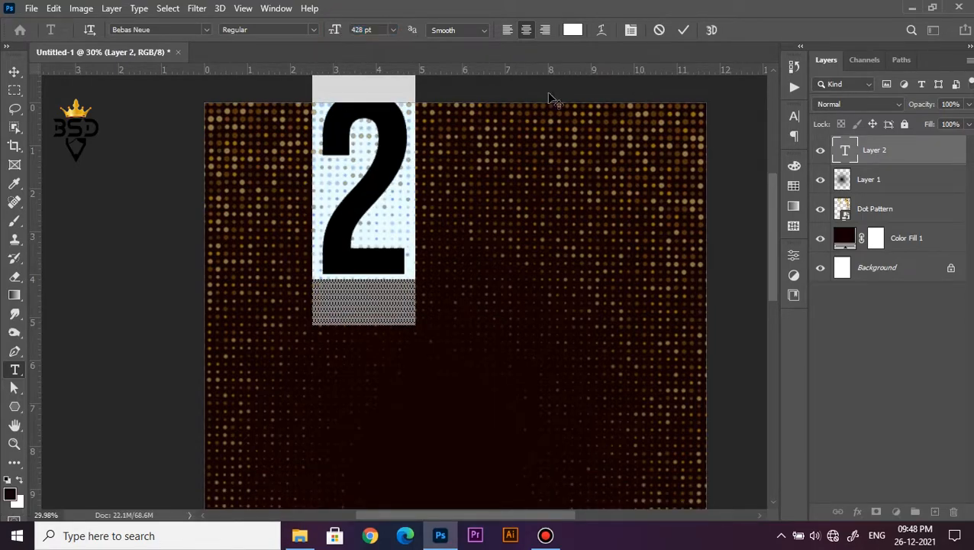
pyautogui.click(684, 30)
# Move the "2" down to the left of the canvas centre and scale it proportionally to about 156.5%.
pyautogui.scroll(-2, 429, 164)
pyautogui.press('v')
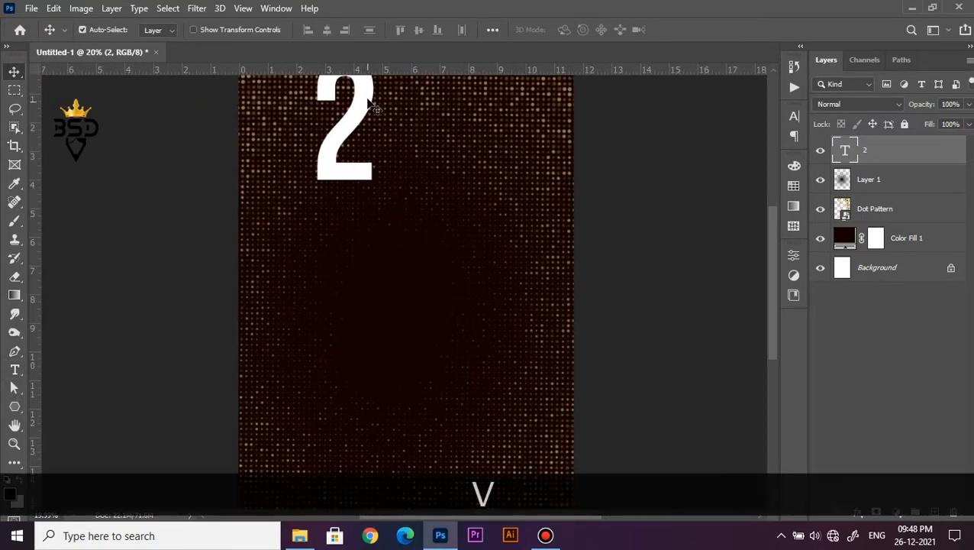
pyautogui.moveTo(368, 135); pyautogui.dragTo(351, 249)
pyautogui.scroll(-1, 365, 252)
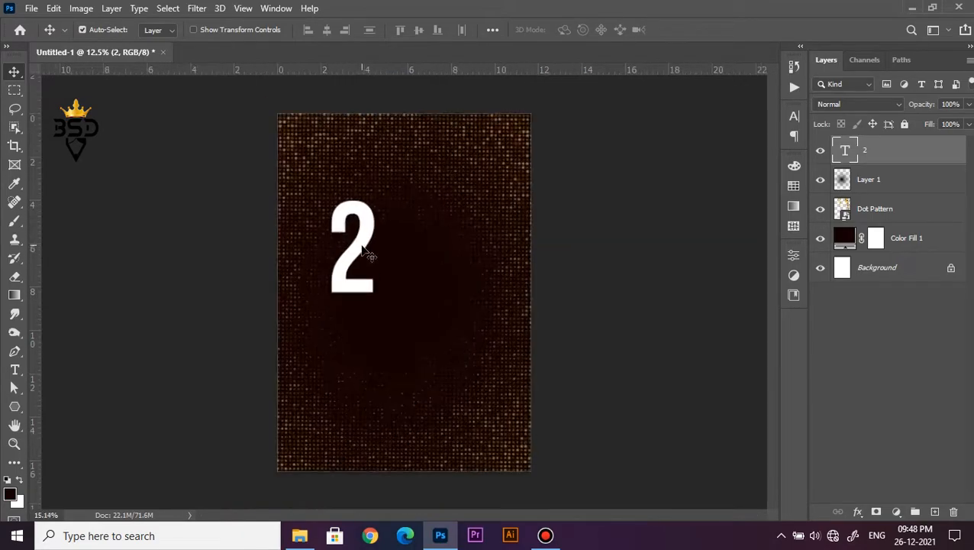
pyautogui.scroll(1, 363, 252)
pyautogui.hotkey('ctrl', 't')
pyautogui.moveTo(381, 336); pyautogui.dragTo(425, 400)
pyautogui.press('Return')
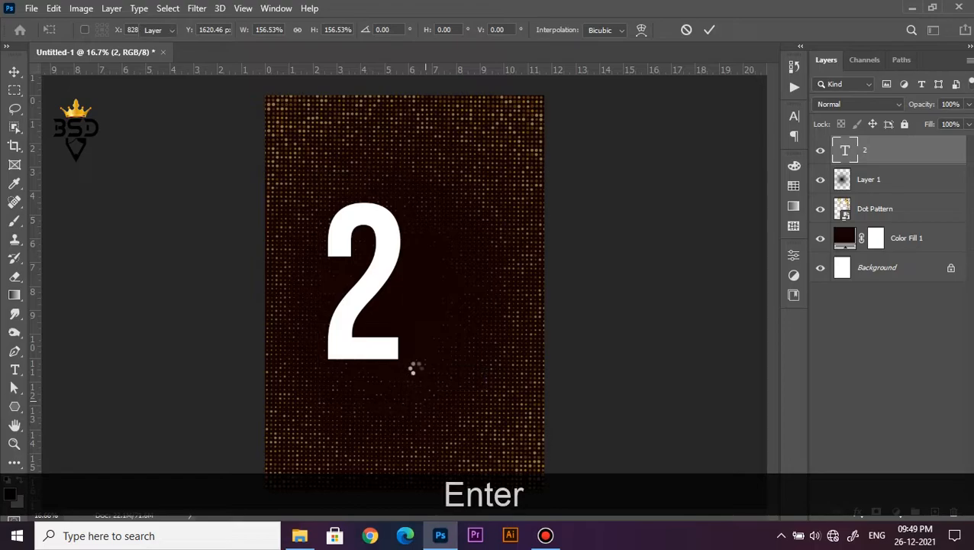
# Move the "2" up into the poster's upper half and scale it proportionally to about 89%.
pyautogui.moveTo(366, 259); pyautogui.dragTo(374, 221)
pyautogui.hotkey('ctrl', 't')
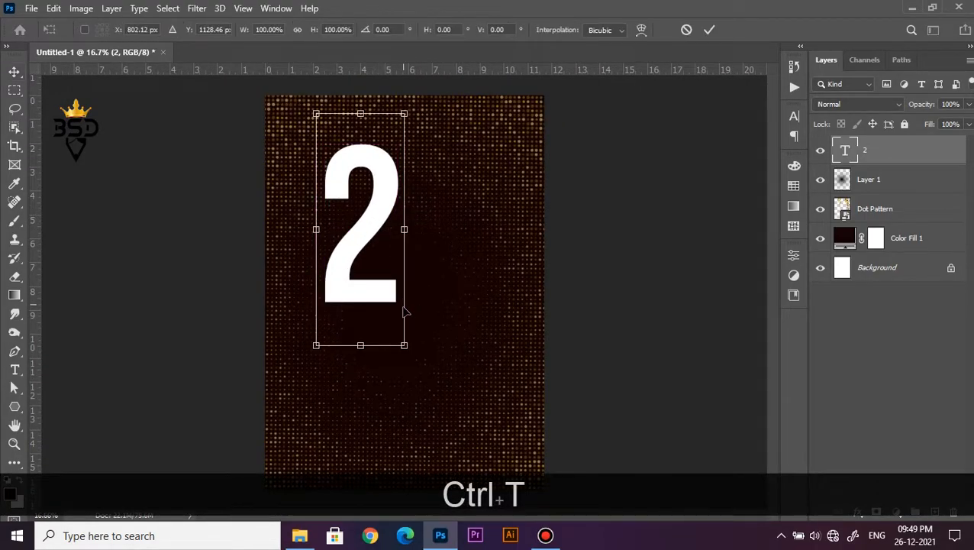
pyautogui.moveTo(404, 345); pyautogui.dragTo(393, 318)
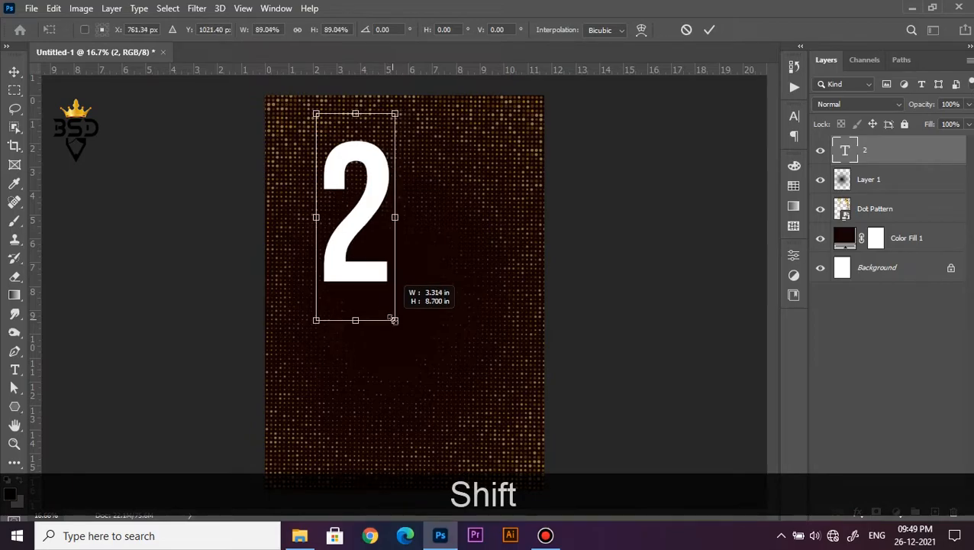
pyautogui.press('Return')
# Duplicate the "2" diagonally down to the right, so the copy's hook meets the end of the original's base.
pyautogui.scroll(3, 382, 218)
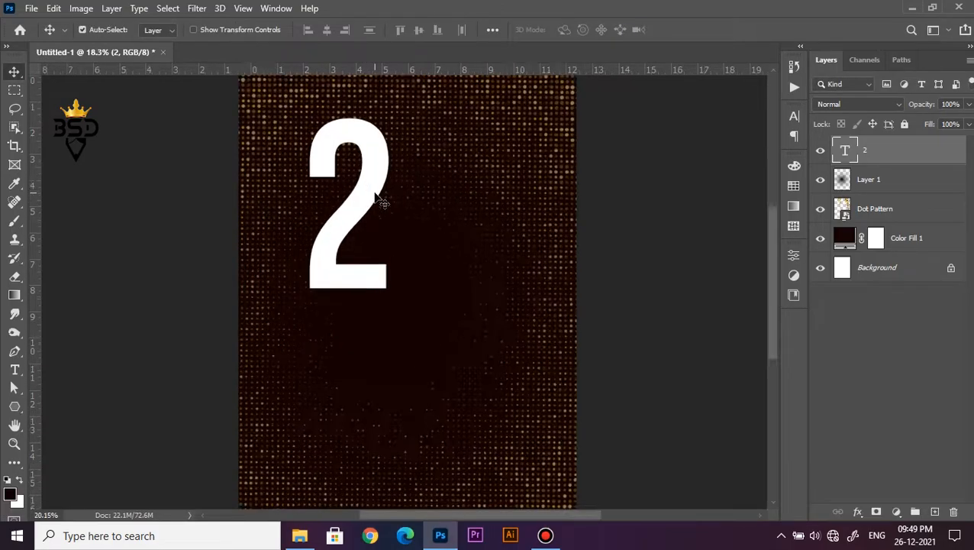
pyautogui.moveTo(462, 250); pyautogui.dragTo(468, 275)
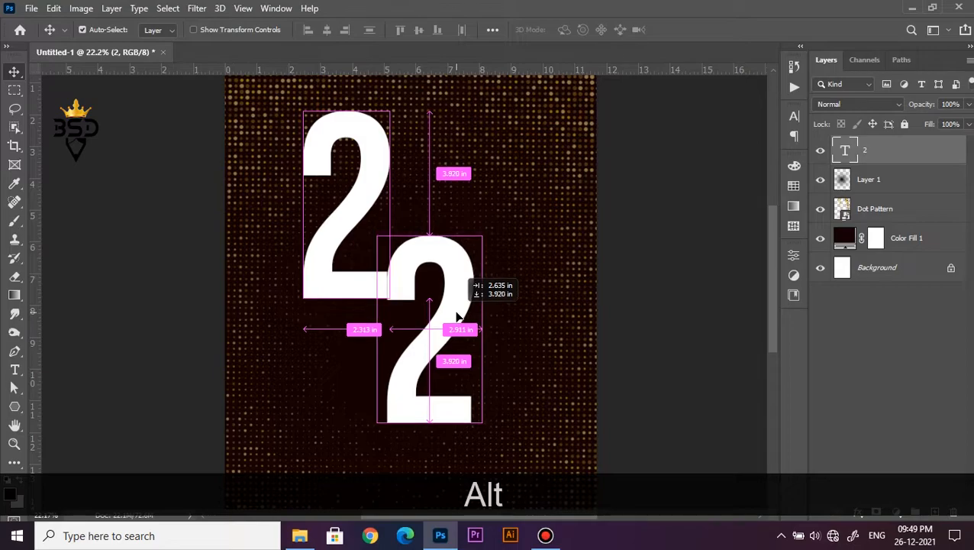
pyautogui.scroll(1, 419, 288)
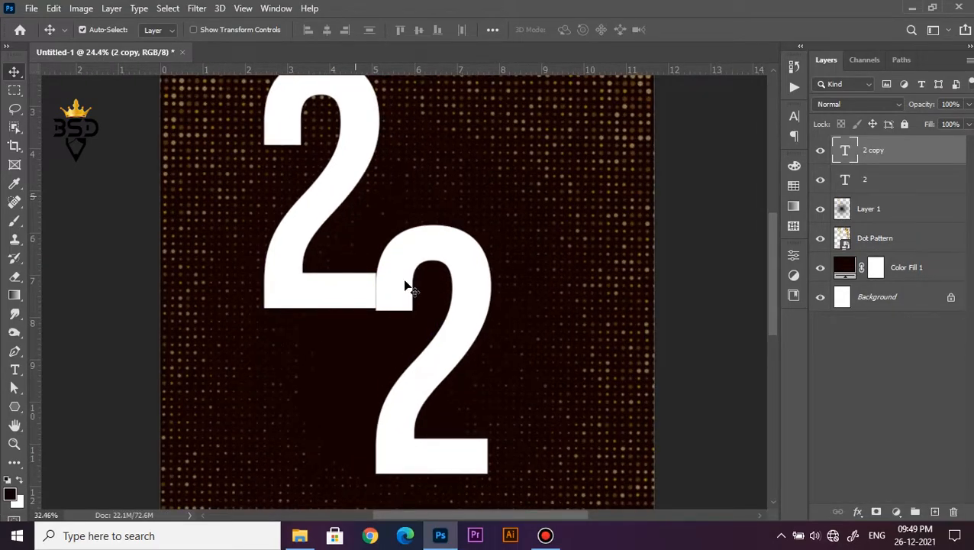
# Fine-position the "2 copy" layer so its hook merges flush with the lower edge of the first "2".
pyautogui.scroll(4, 402, 221)
pyautogui.scroll(1, 396, 282)
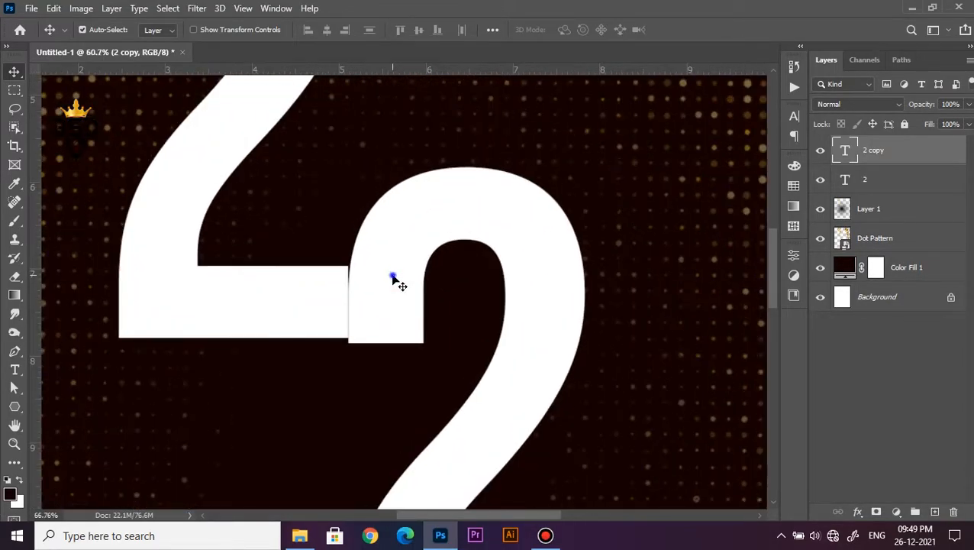
pyautogui.scroll(1, 407, 261)
pyautogui.rightClick(394, 275)
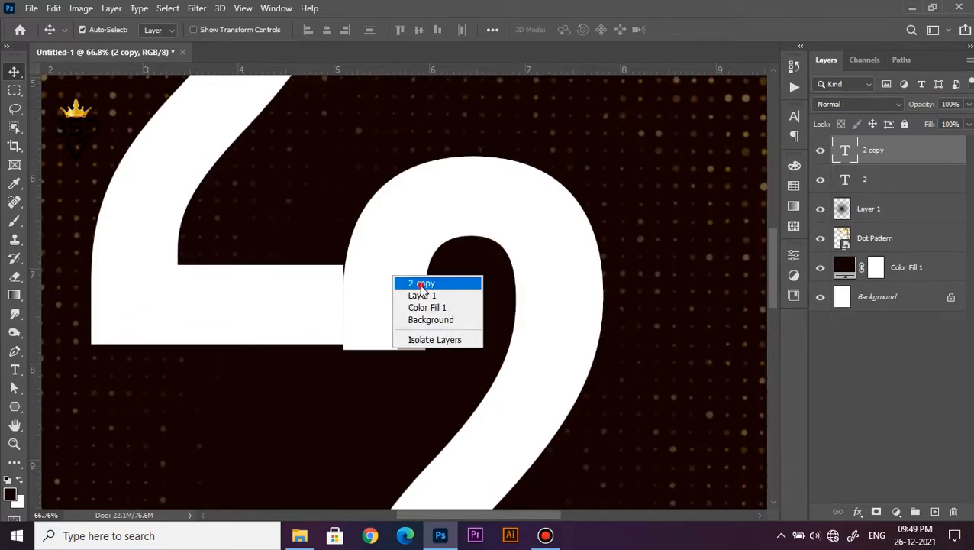
pyautogui.click(405, 283)
pyautogui.moveTo(393, 307); pyautogui.dragTo(382, 291)
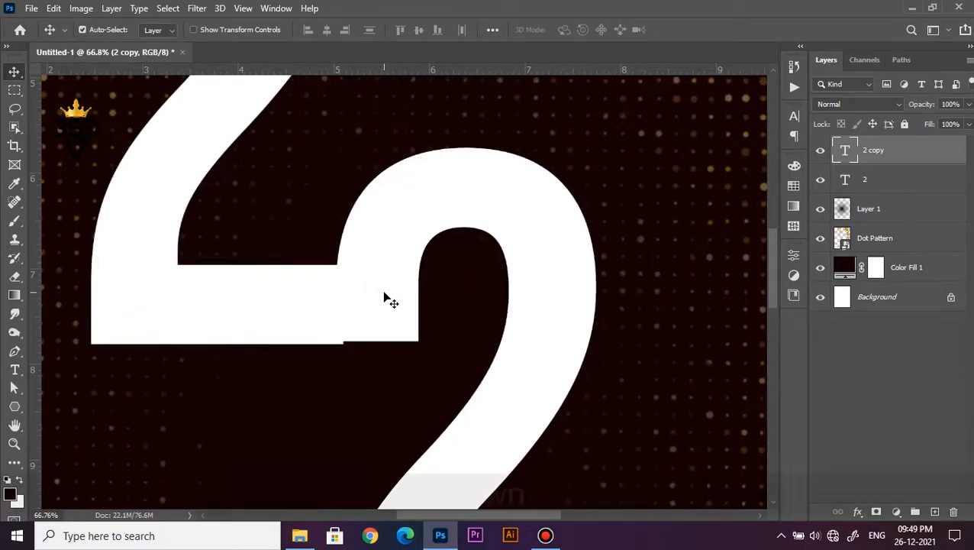
pyautogui.press('Down')
# Duplicate the lower "2" straight up beside the first "2", with the tops of both numerals aligned.
pyautogui.scroll(-4, 370, 355)
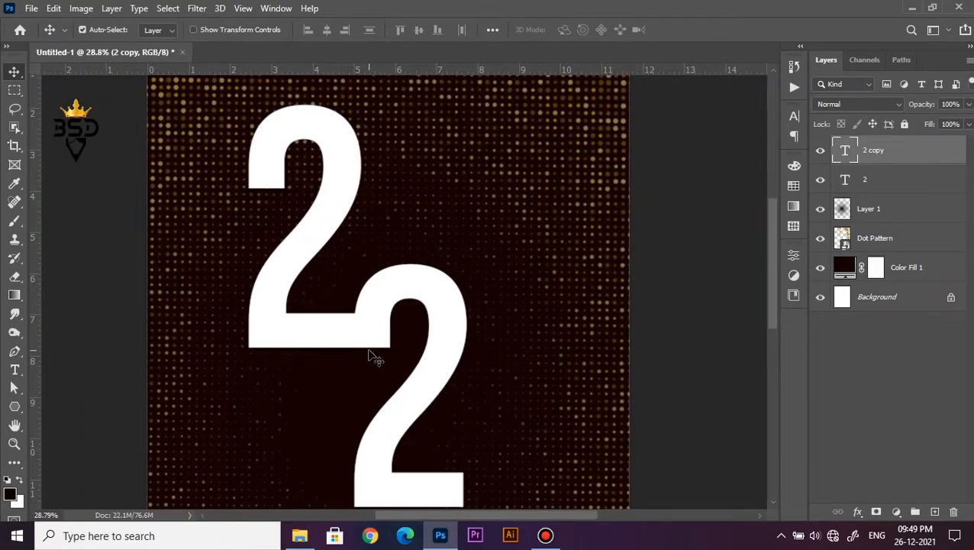
pyautogui.scroll(-5, 370, 355)
pyautogui.scroll(2, 420, 268)
pyautogui.press('space')
pyautogui.moveTo(422, 266); pyautogui.dragTo(452, 183)
pyautogui.rightClick(446, 298)
pyautogui.click(474, 306)
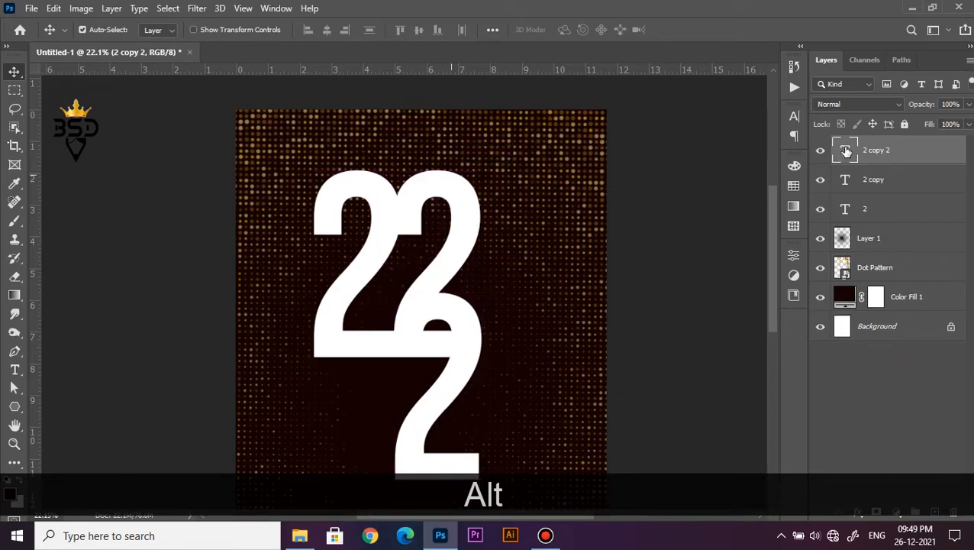
# Change the new copy's text to "0" and set its vertical scale to 70%.
pyautogui.doubleClick(846, 149)
pyautogui.write('0')
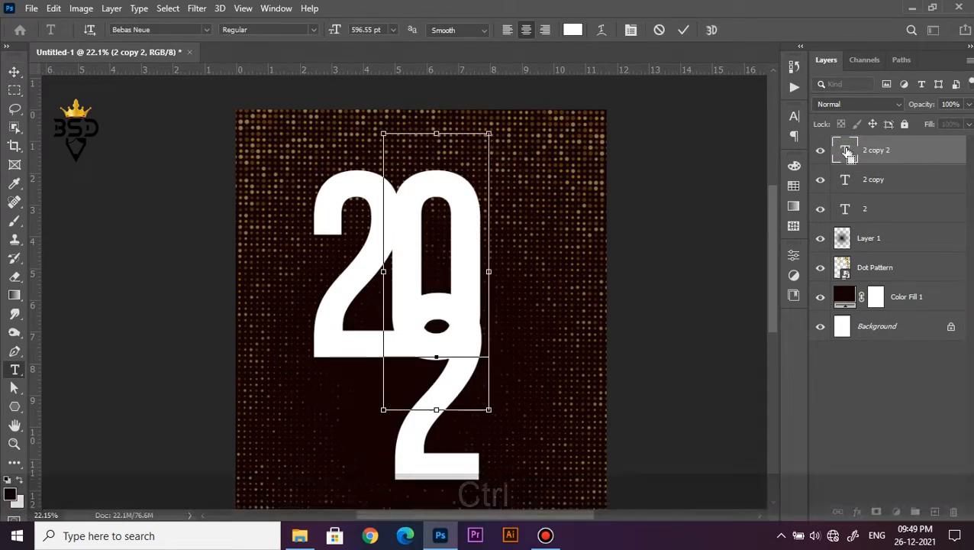
pyautogui.hotkey('ctrl', 'a')
pyautogui.click(630, 30)
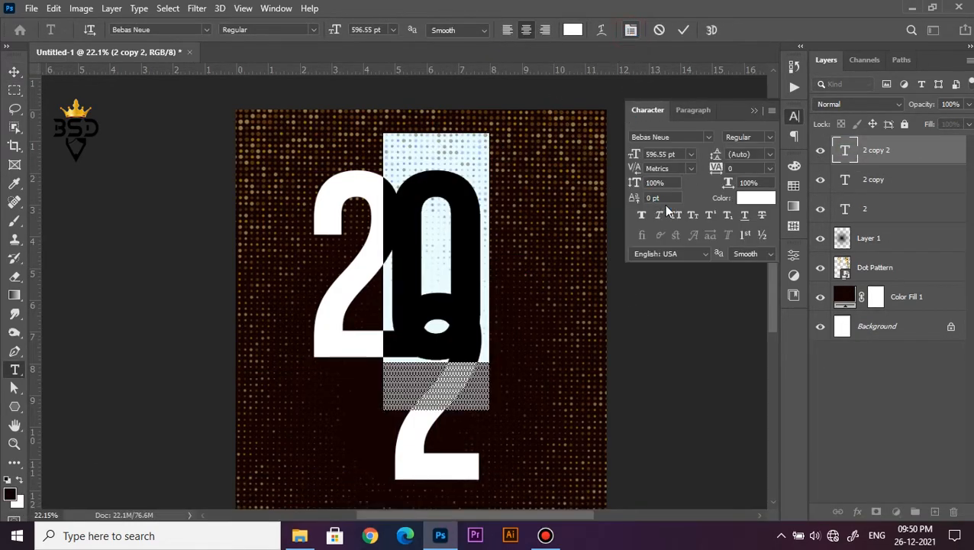
pyautogui.moveTo(635, 184); pyautogui.dragTo(616, 183)
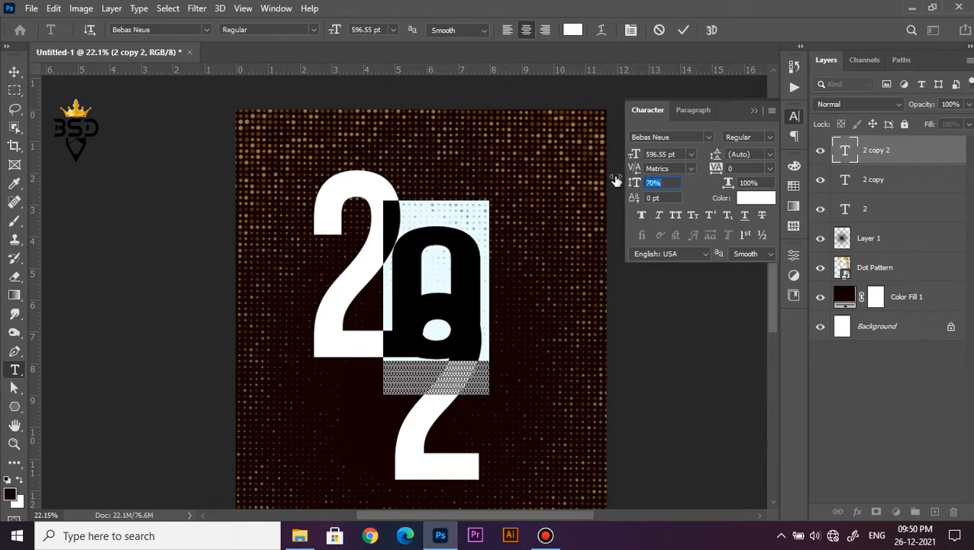
pyautogui.click(682, 31)
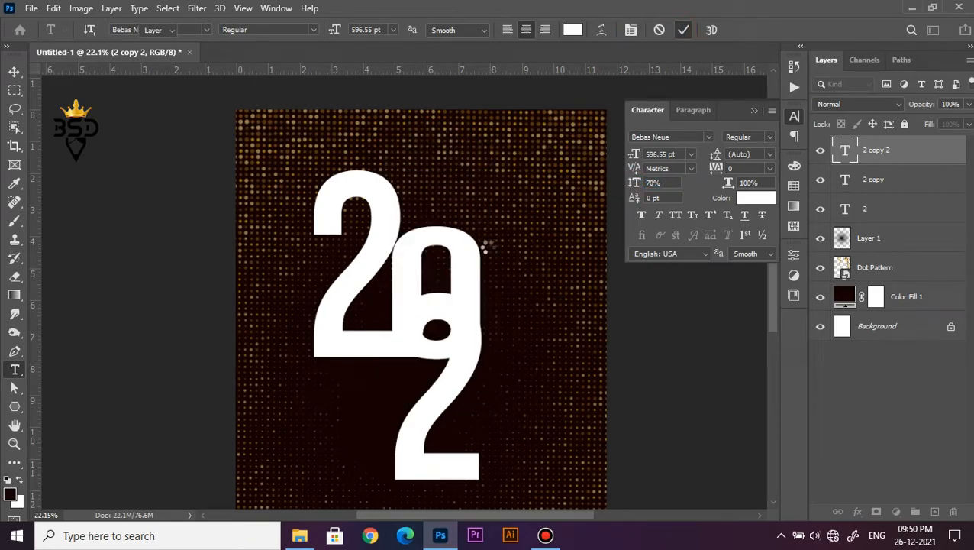
# Add a horizontal guide along the top of the first "2" and move the "0" up to align with it.
pyautogui.press('v')
pyautogui.scroll(1, 480, 259)
pyautogui.moveTo(461, 273); pyautogui.dragTo(467, 184)
pyautogui.scroll(1, 426, 97)
pyautogui.moveTo(462, 71); pyautogui.dragTo(480, 194)
pyautogui.scroll(1, 461, 185)
pyautogui.scroll(1, 466, 183)
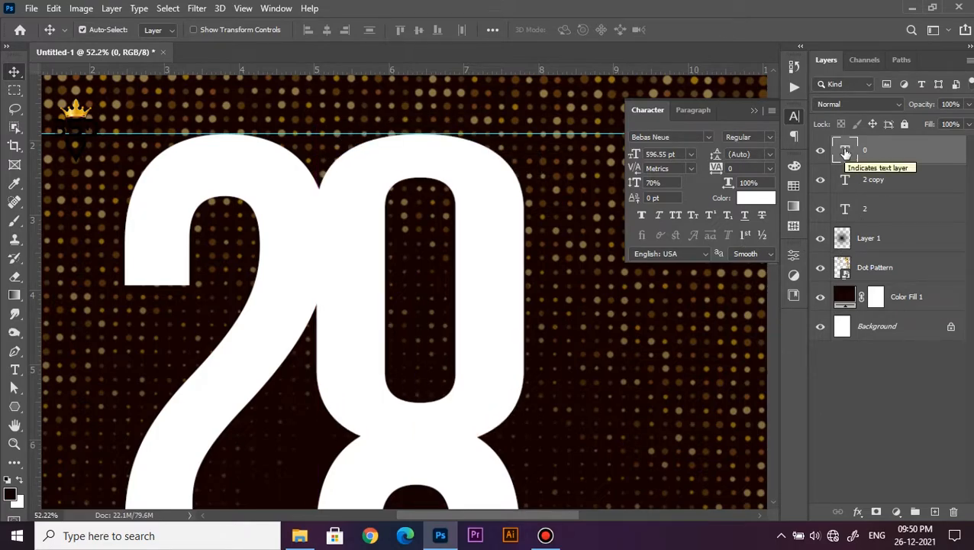
# Reduce the vertical scale of the "0" to 66% and move it back up to the guide.
pyautogui.doubleClick(845, 151)
pyautogui.moveTo(635, 184); pyautogui.dragTo(634, 185)
pyautogui.click(683, 30)
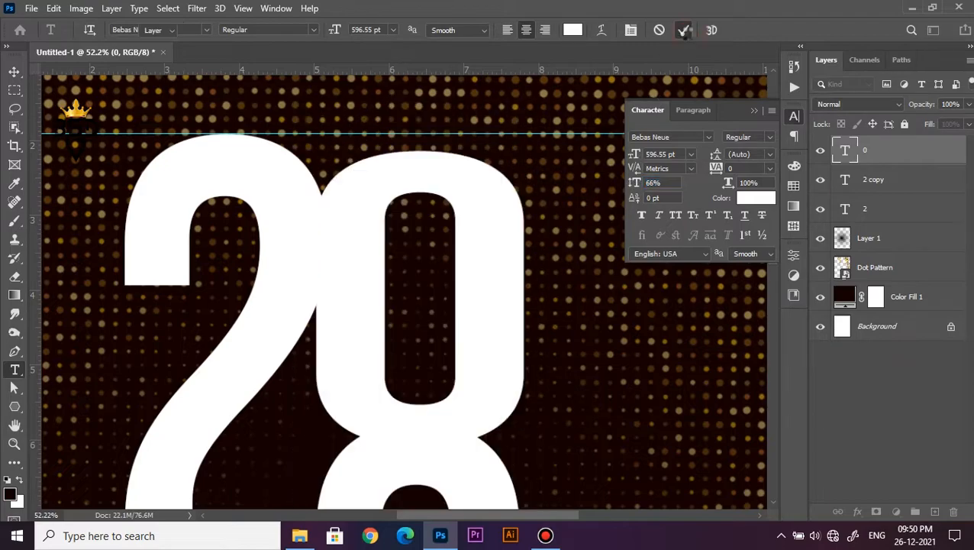
pyautogui.press('v')
pyautogui.moveTo(442, 182)
pyautogui.mouseDown()
pyautogui.moveTo(442, 157)
pyautogui.moveTo(444, 167)
pyautogui.mouseUp()
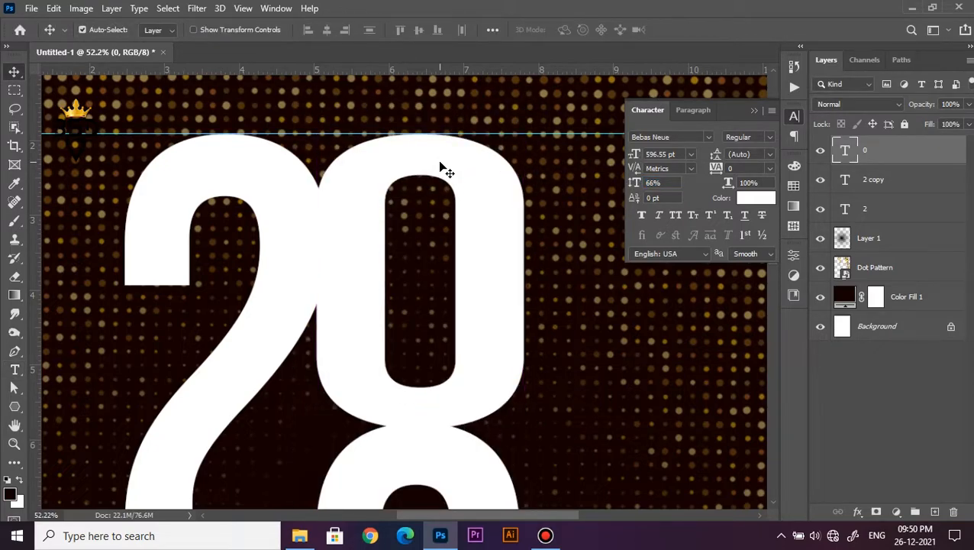
# Squash the "0" to 96% of its height so a narrow gap separates it from the "2" below.
pyautogui.hotkey('ctrl', 't')
pyautogui.moveTo(420, 507)
pyautogui.mouseDown()
pyautogui.moveTo(420, 478)
pyautogui.moveTo(422, 491)
pyautogui.mouseUp()
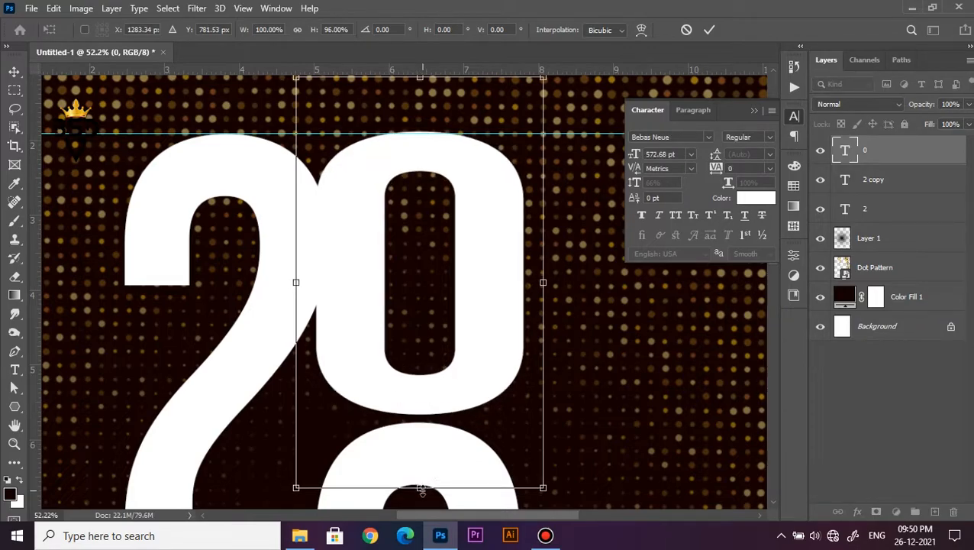
pyautogui.scroll(-8, 441, 369)
pyautogui.scroll(2, 429, 340)
pyautogui.moveTo(429, 343); pyautogui.dragTo(448, 314)
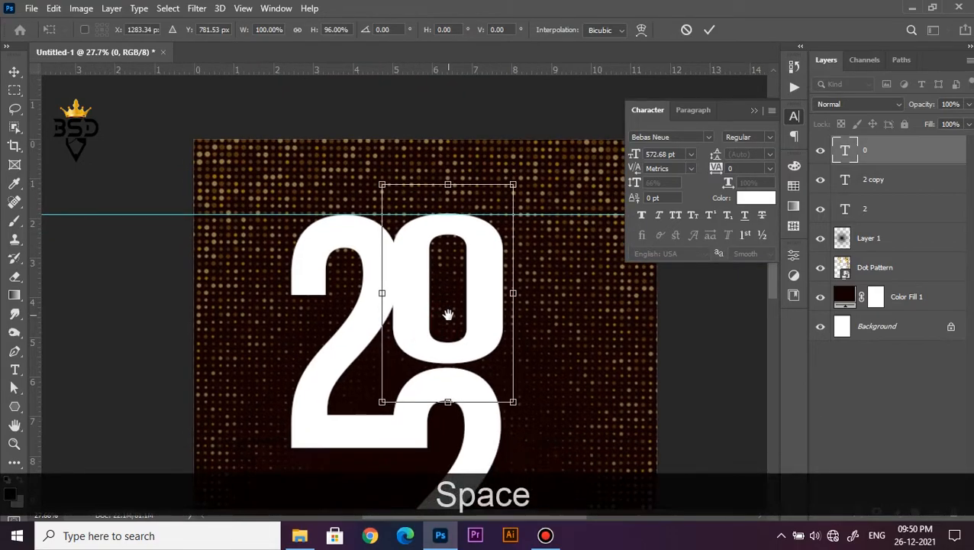
pyautogui.scroll(4, 443, 274)
pyautogui.press('Return')
# Nudge the "0" to the right until a narrow gap separates it from the first "2".
pyautogui.press('Right')
pyautogui.press('Right')
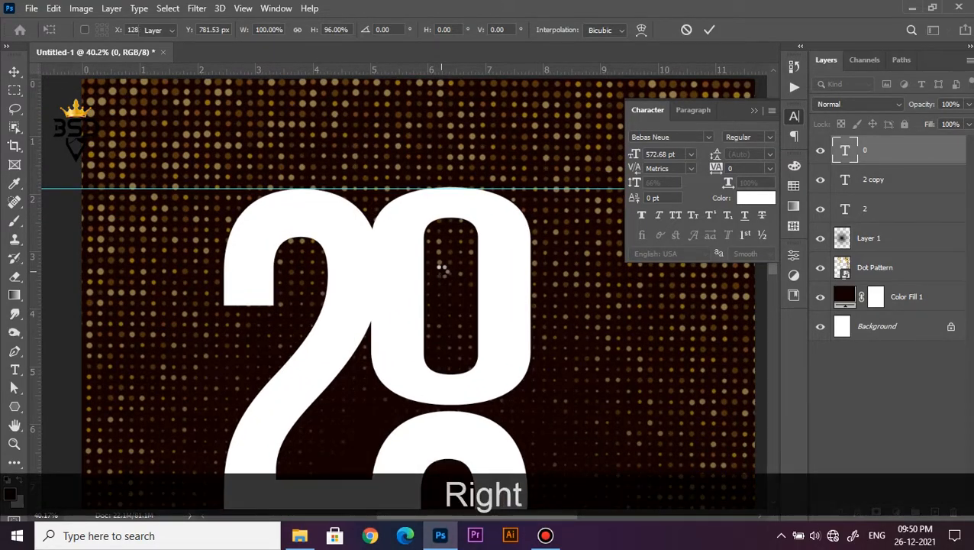
pyautogui.press('Right')
pyautogui.press('Right')
pyautogui.press('Right')
pyautogui.press('Right')
pyautogui.press('Right')
pyautogui.press('Right')
pyautogui.press('Right')
pyautogui.press('Right')
pyautogui.press('Right')
pyautogui.press('Right')
pyautogui.press('Right')
pyautogui.press('Right')
pyautogui.press('Right')
pyautogui.press('Right')
pyautogui.press('Right')
pyautogui.press('Right')
pyautogui.press('Right')
pyautogui.press('Right')
pyautogui.press('Right')
pyautogui.press('Right')
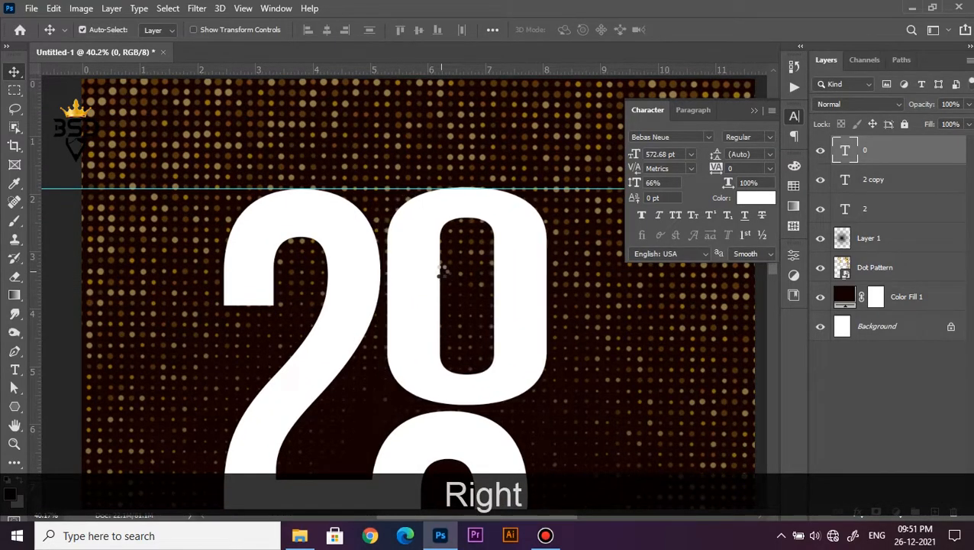
pyautogui.press('Right')
pyautogui.press('Right')
# Duplicate the "0" into the space below the first "2", beside the large lower "2".
pyautogui.scroll(-6, 441, 272)
pyautogui.moveTo(460, 373); pyautogui.dragTo(460, 271)
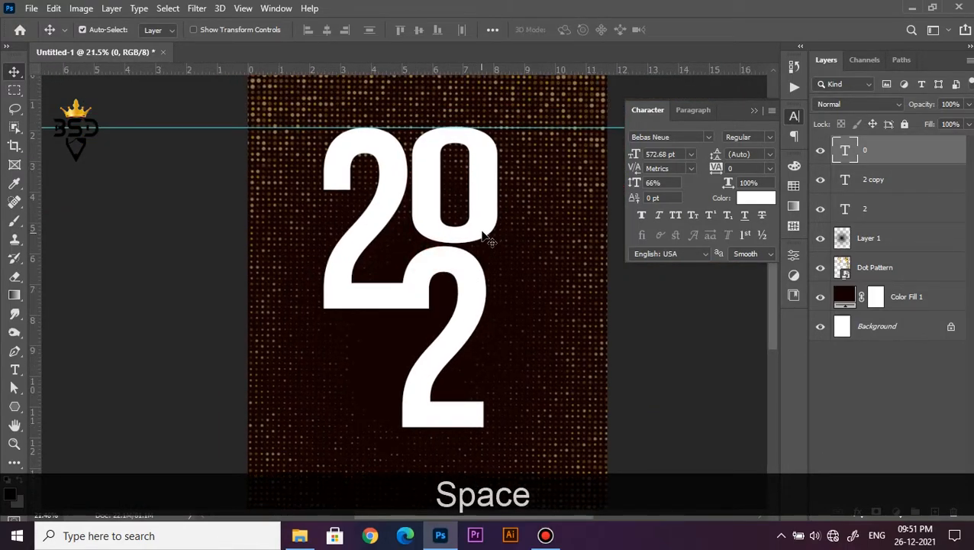
pyautogui.moveTo(483, 229); pyautogui.dragTo(387, 418)
pyautogui.scroll(5, 441, 351)
pyautogui.moveTo(398, 378); pyautogui.dragTo(448, 327)
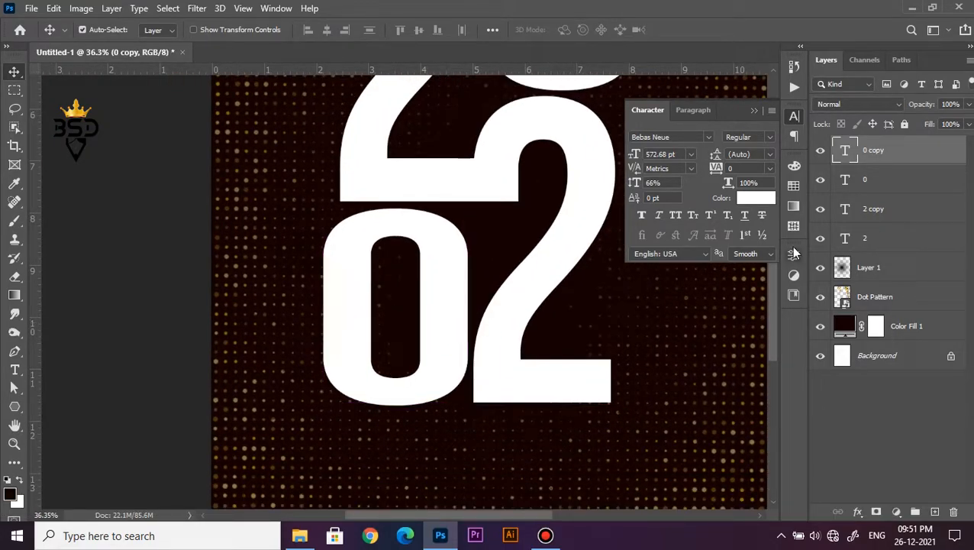
# Change the duplicated "0" to "2" and nudge it slightly right toward the large lower "2".
pyautogui.doubleClick(845, 152)
pyautogui.write('2')
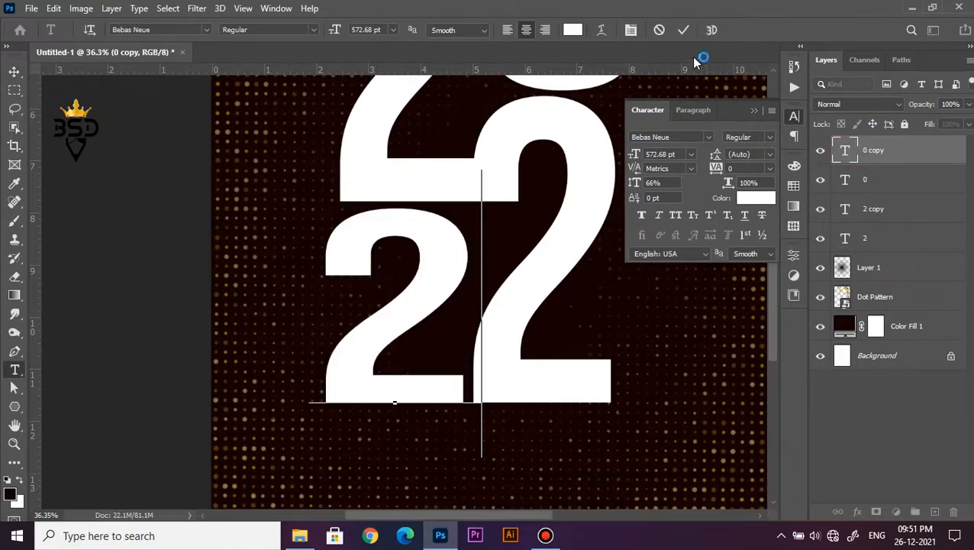
pyautogui.click(683, 29)
pyautogui.scroll(-6, 444, 272)
pyautogui.scroll(5, 431, 283)
pyautogui.press('Right')
pyautogui.press('Right')
pyautogui.press('Right')
pyautogui.press('Right')
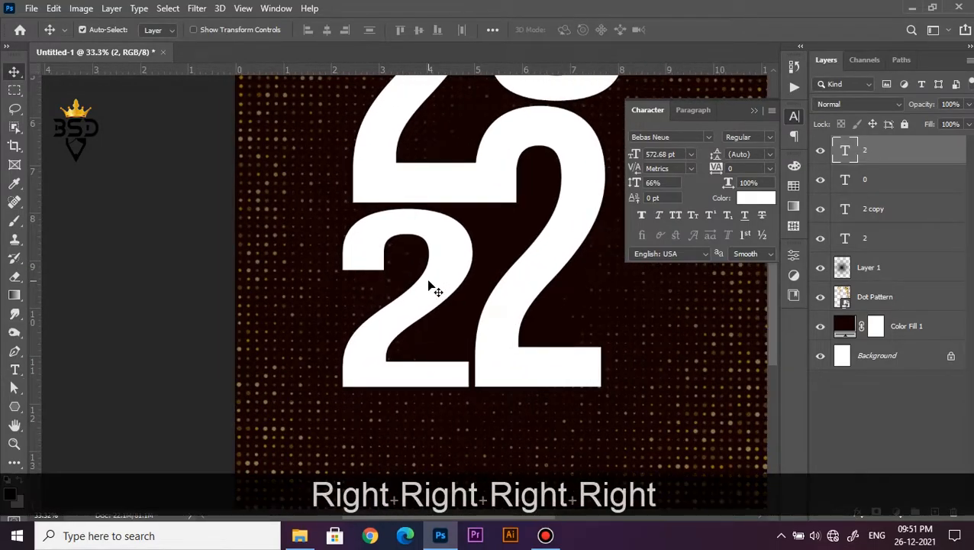
# Select the four numeral layers and move them together to the horizontal centre of the poster.
pyautogui.scroll(-5, 429, 282)
pyautogui.scroll(-2, 446, 292)
pyautogui.scroll(1, 438, 256)
pyautogui.press('space')
pyautogui.scroll(1, 436, 275)
pyautogui.moveTo(437, 276); pyautogui.dragTo(497, 312)
pyautogui.scroll(-1, 418, 296)
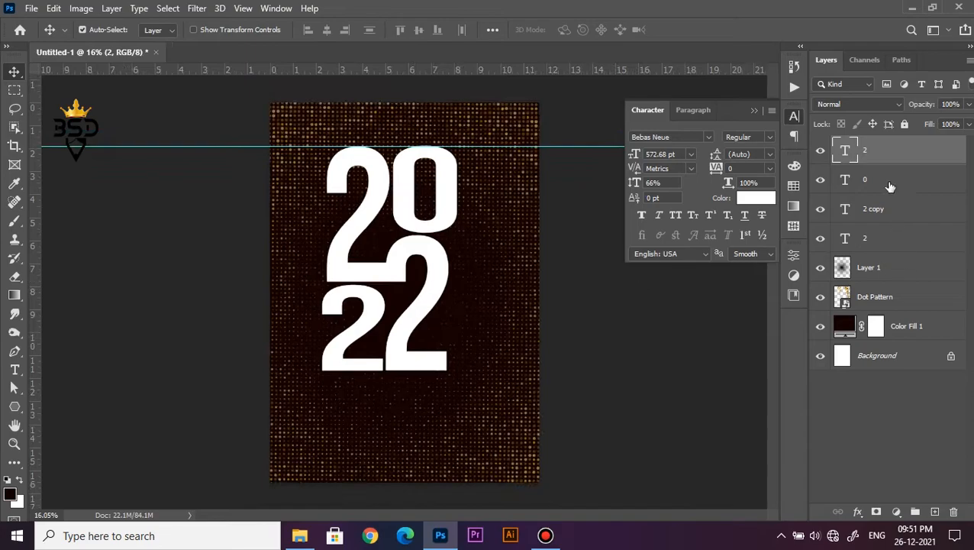
pyautogui.keyDown('shift'); pyautogui.click(878, 240); pyautogui.keyUp('shift')
pyautogui.hotkey('ctrl', 't')
pyautogui.moveTo(471, 256); pyautogui.dragTo(450, 242)
# Scale the four numerals proportionally from their centre to about 102.7% and nudge them slightly upward.
pyautogui.moveTo(481, 150); pyautogui.dragTo(483, 142)
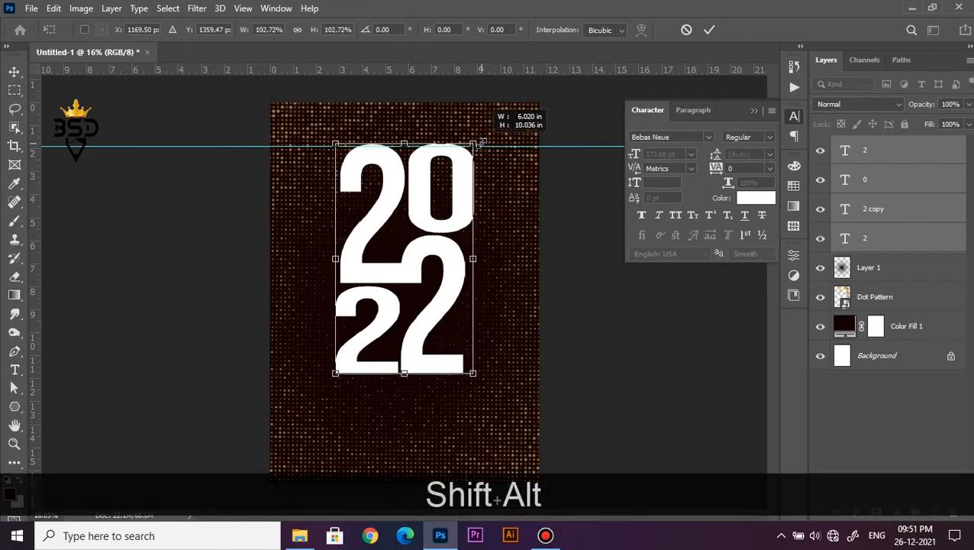
pyautogui.press('Return')
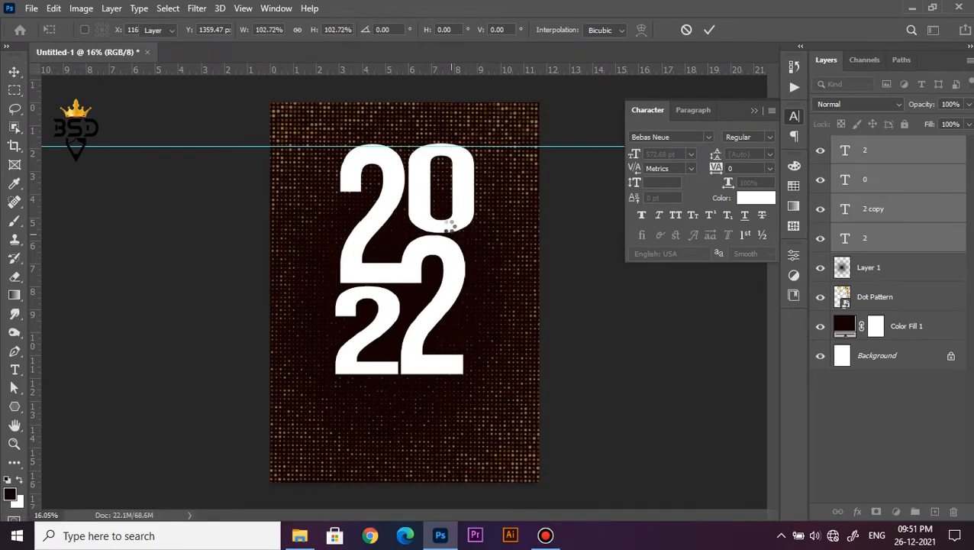
pyautogui.press('Up')
pyautogui.press('Up')
pyautogui.press('Up')
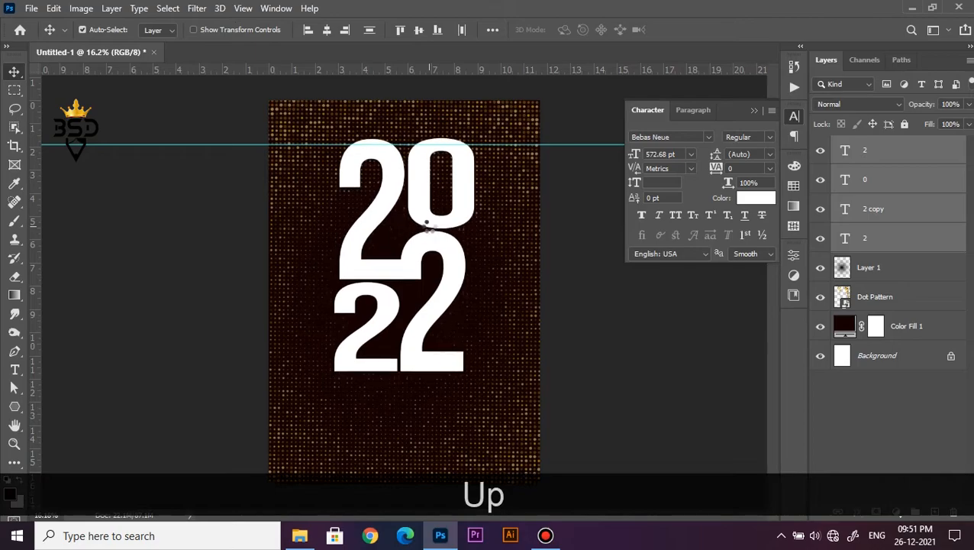
# Convert the four numeral layers into one smart object and apply a golden Gradient Overlay to it.
pyautogui.rightClick(878, 184)
pyautogui.click(811, 184)
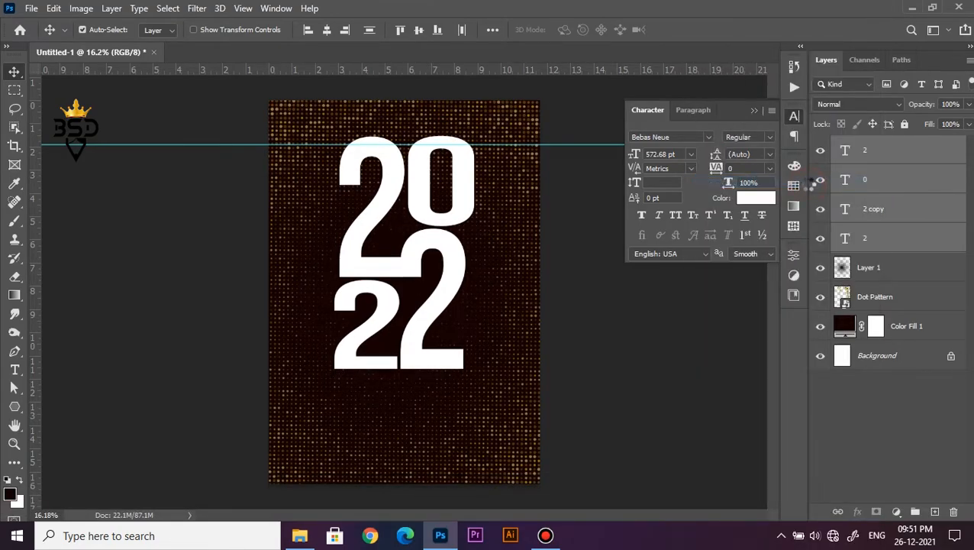
pyautogui.scroll(2, 436, 197)
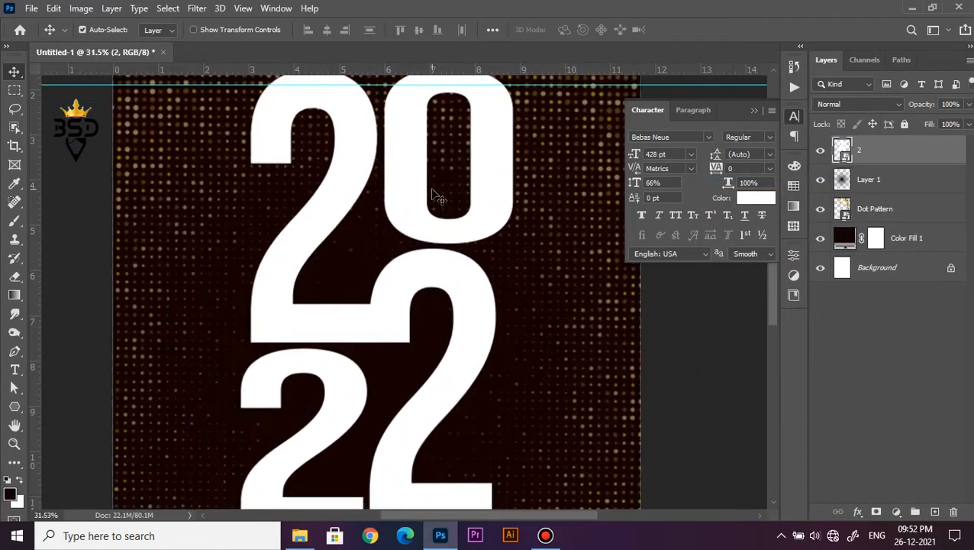
pyautogui.click(858, 512)
pyautogui.click(892, 463)
pyautogui.moveTo(567, 169); pyautogui.dragTo(516, 198)
pyautogui.click(871, 229)
pyautogui.scroll(-1, 488, 233)
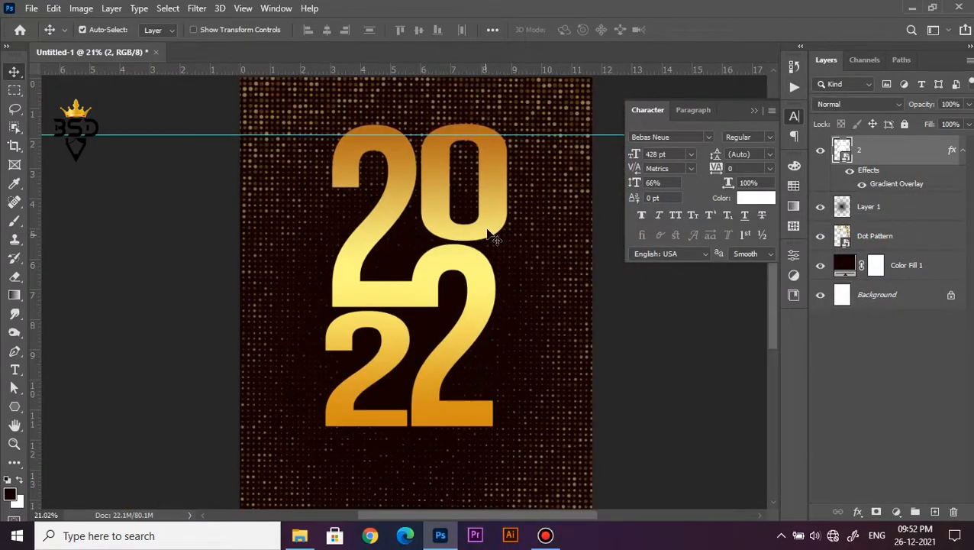
# Duplicate the Dot Pattern layer and place the copy above the golden numerals.
pyautogui.scroll(-2, 458, 241)
pyautogui.click(865, 248)
pyautogui.moveTo(878, 236); pyautogui.dragTo(877, 144)
pyautogui.scroll(2, 435, 217)
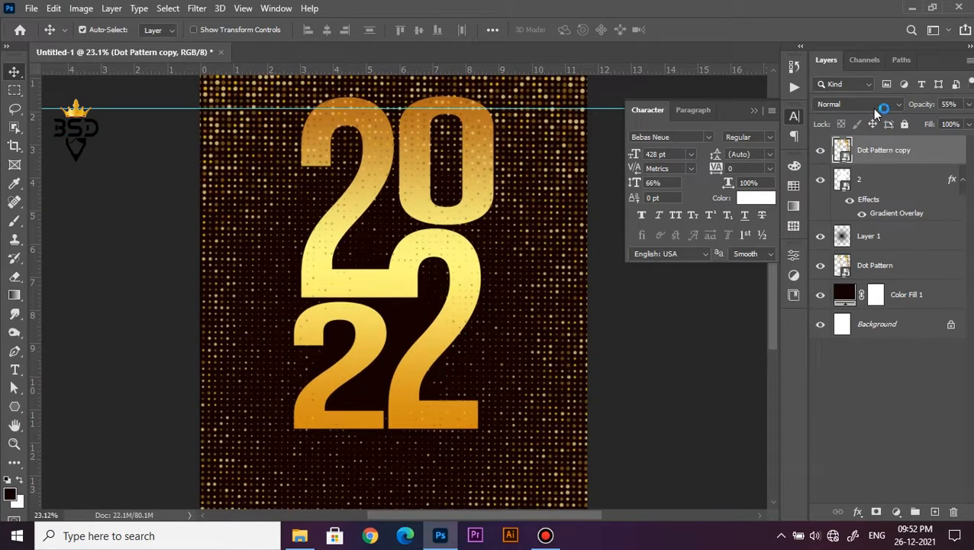
# Reposition, rotate and enlarge the Dot Pattern copy so its dots overlay the numerals.
pyautogui.scroll(-2, 481, 258)
pyautogui.hotkey('ctrl', 't')
pyautogui.moveTo(484, 315); pyautogui.dragTo(478, 259)
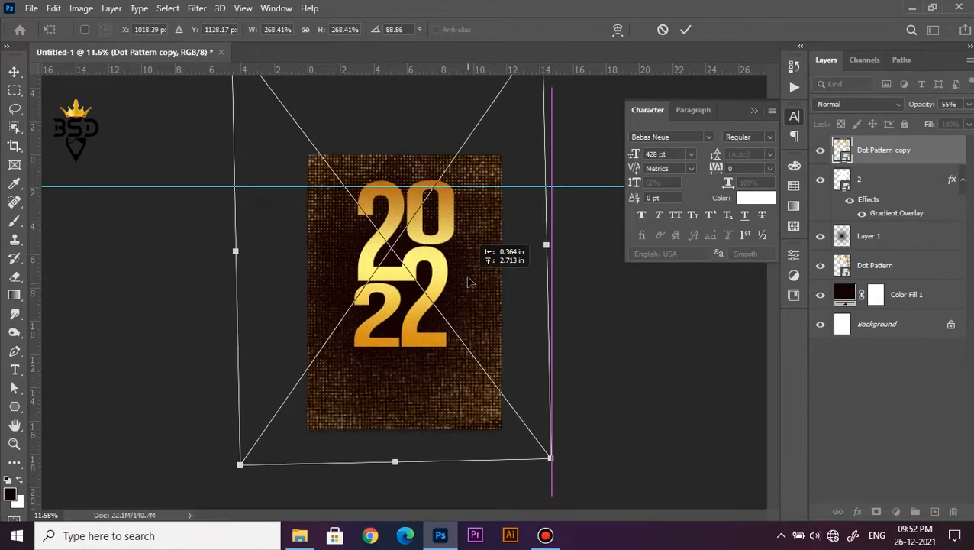
pyautogui.moveTo(549, 457); pyautogui.dragTo(519, 408)
pyautogui.moveTo(472, 317); pyautogui.dragTo(504, 369)
pyautogui.moveTo(550, 461); pyautogui.dragTo(665, 535)
pyautogui.press('Return')
pyautogui.scroll(3, 461, 333)
pyautogui.scroll(-2, 460, 332)
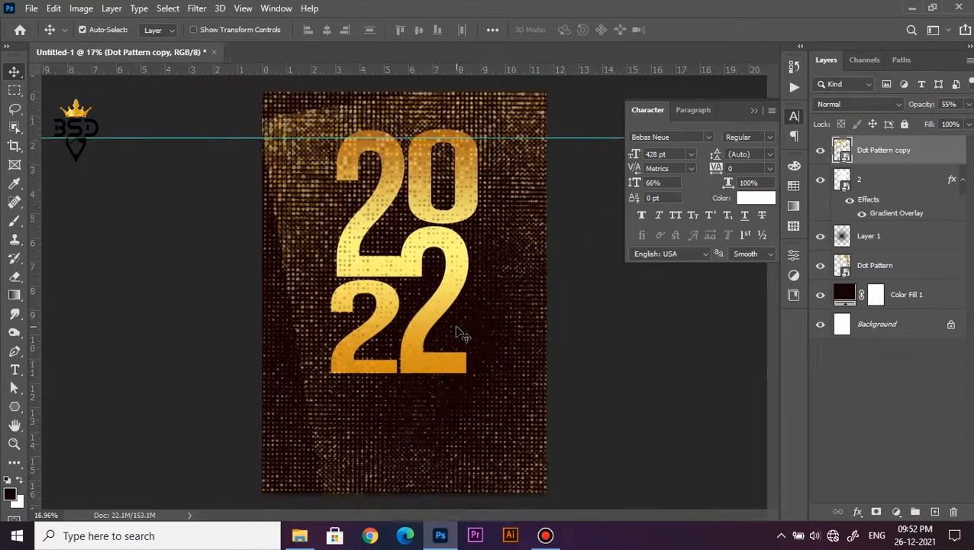
# Set the Dot Pattern copy's blend mode to Linear Dodge (Add).
pyautogui.click(860, 100)
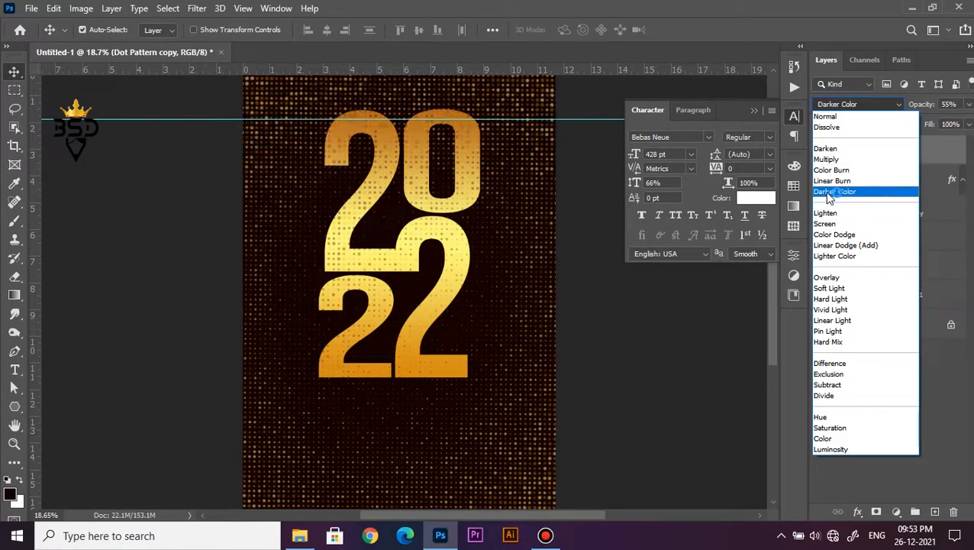
pyautogui.click(833, 223)
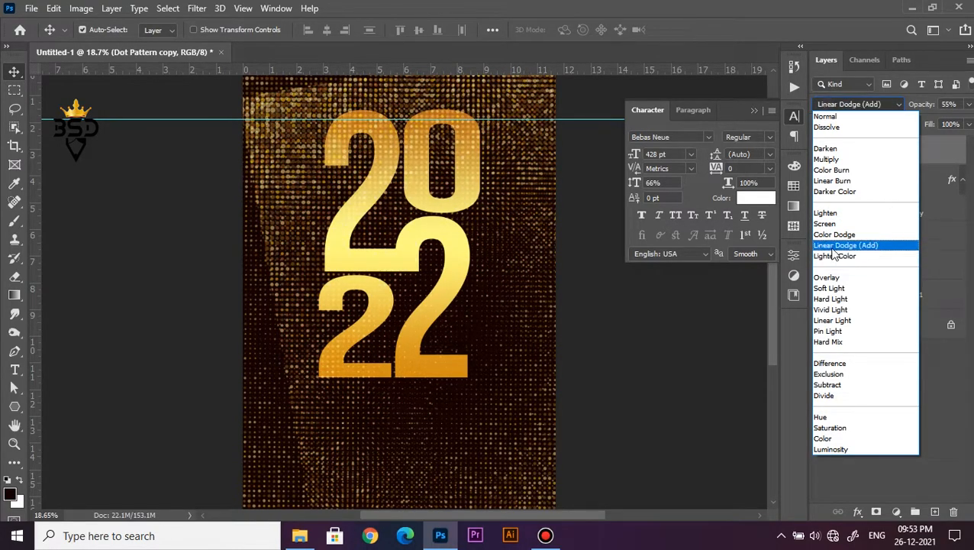
pyautogui.click(832, 248)
# Scale the Dot Pattern copy proportionally to about 259% so its dots are finer over the numerals.
pyautogui.hotkey('ctrl', 't')
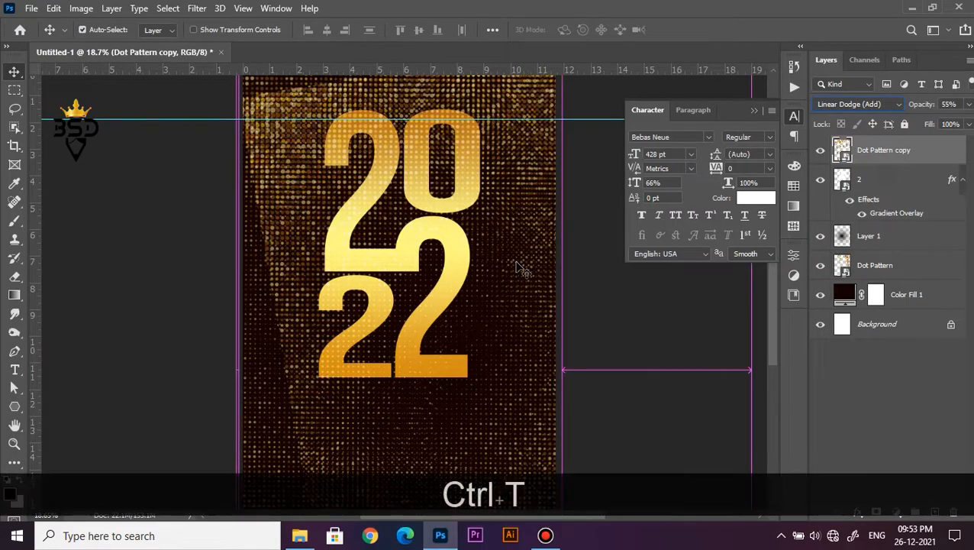
pyautogui.moveTo(285, 102); pyautogui.dragTo(302, 123)
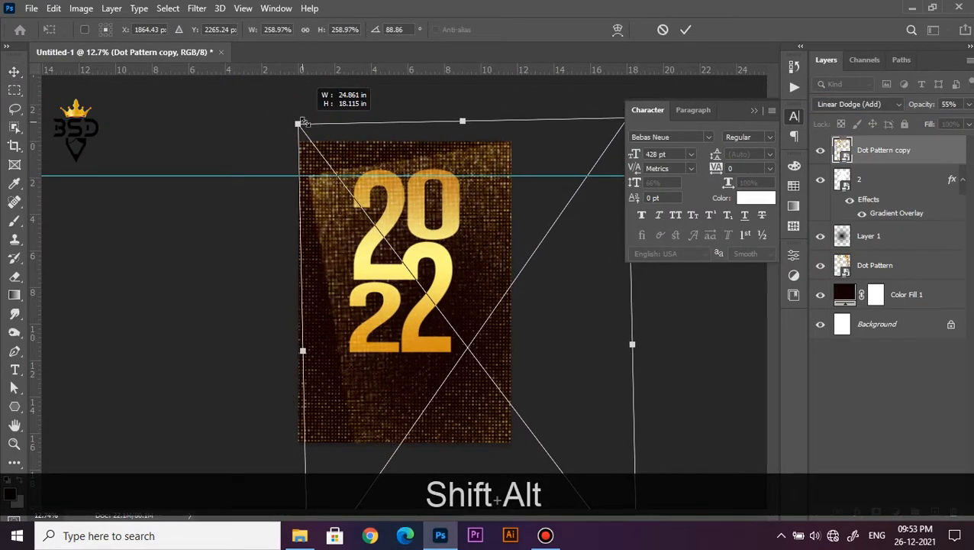
pyautogui.press('Return')
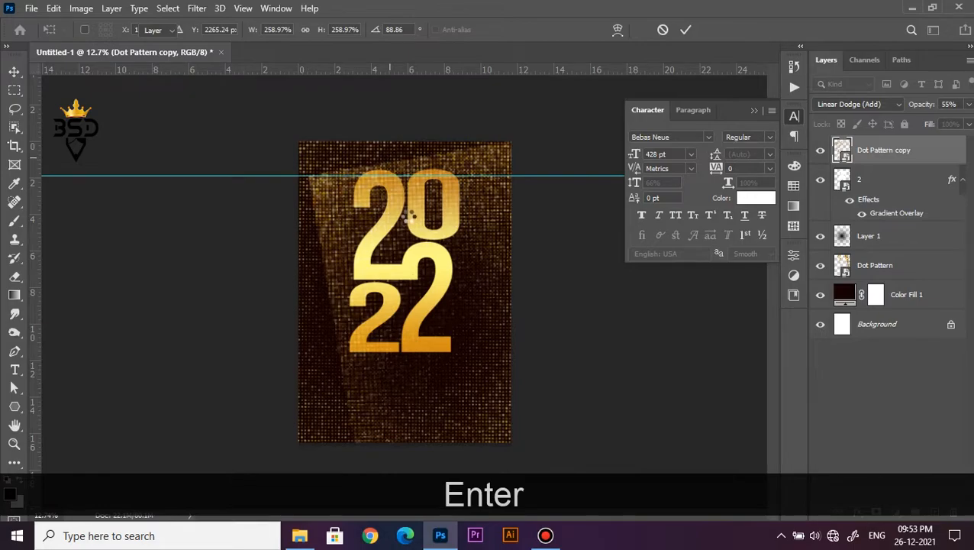
# Mask the Dot Pattern copy to the shape of the golden numerals and set its opacity to 30%.
pyautogui.scroll(2, 410, 216)
pyautogui.keyDown('ctrl'); pyautogui.click(846, 184); pyautogui.keyUp('ctrl')
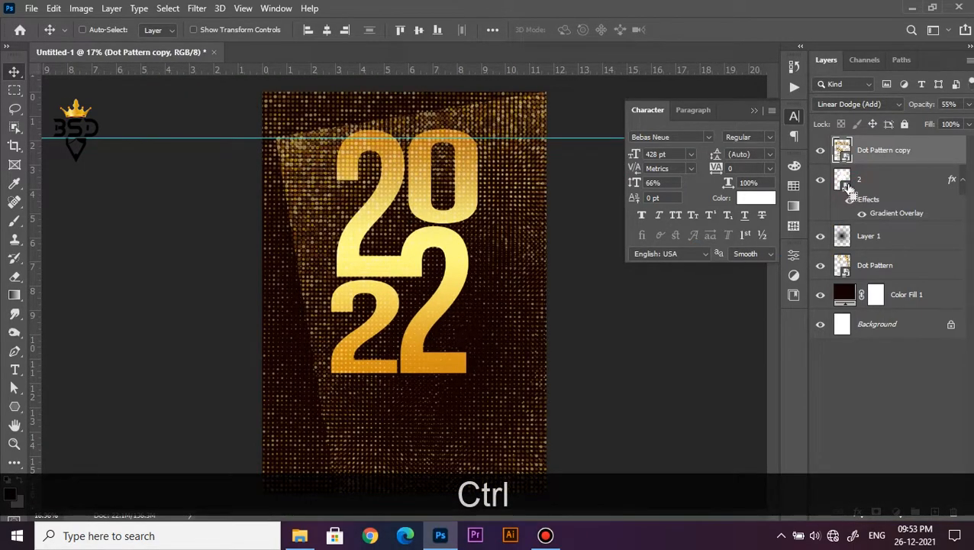
pyautogui.click(877, 512)
pyautogui.scroll(-1, 418, 217)
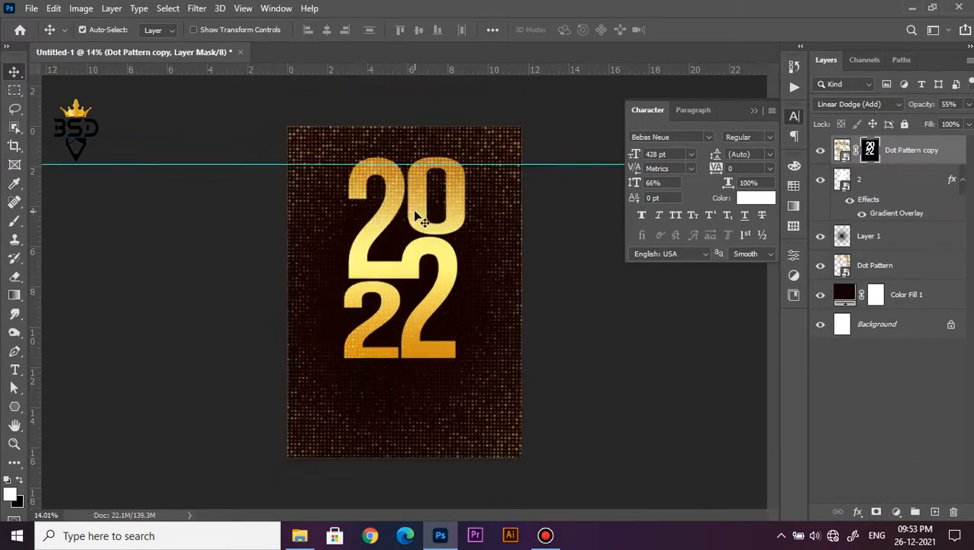
pyautogui.scroll(3, 418, 217)
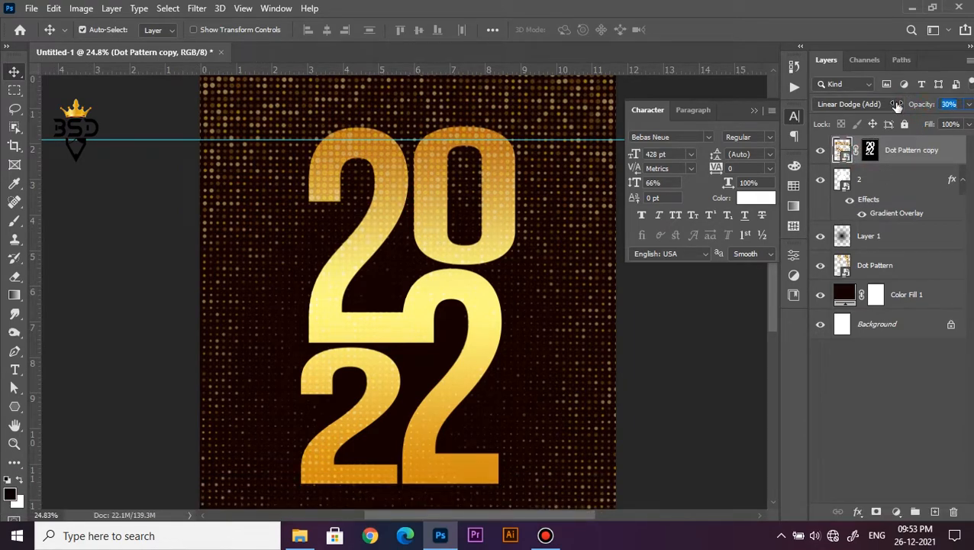
# Duplicate the numeral smart object, layer 2, and place the copy above the masked Dot Pattern copy.
pyautogui.click(897, 183)
pyautogui.click(962, 182)
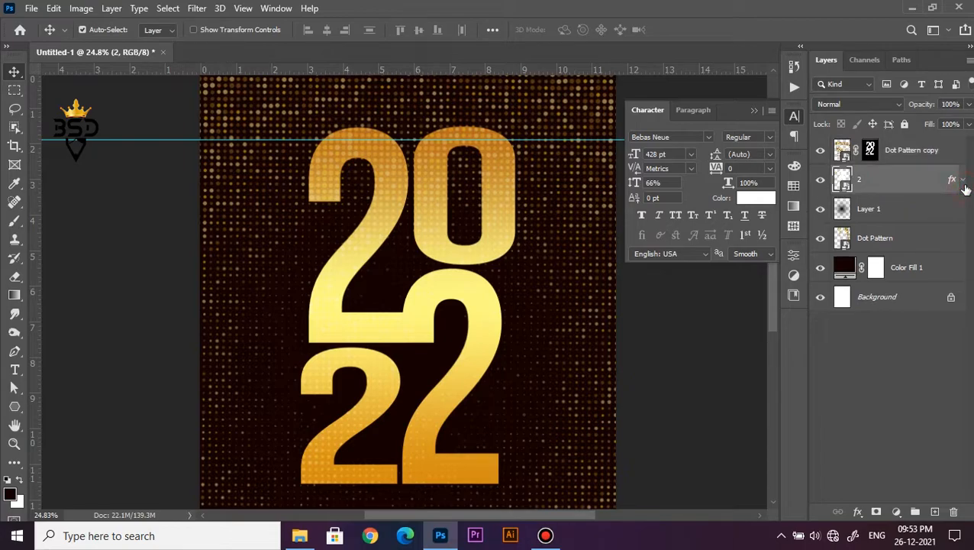
pyautogui.hotkey('ctrl', 'j')
pyautogui.moveTo(901, 183); pyautogui.dragTo(900, 142)
pyautogui.scroll(-1, 412, 256)
pyautogui.scroll(1, 412, 258)
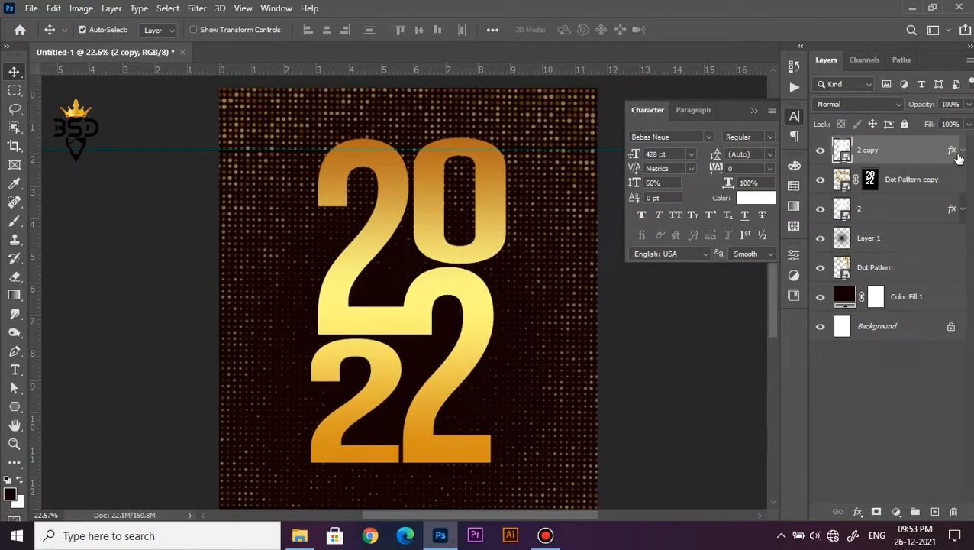
# Hide the Gradient Overlay on the numeral copy and set its fill to 0%.
pyautogui.click(963, 150)
pyautogui.click(850, 184)
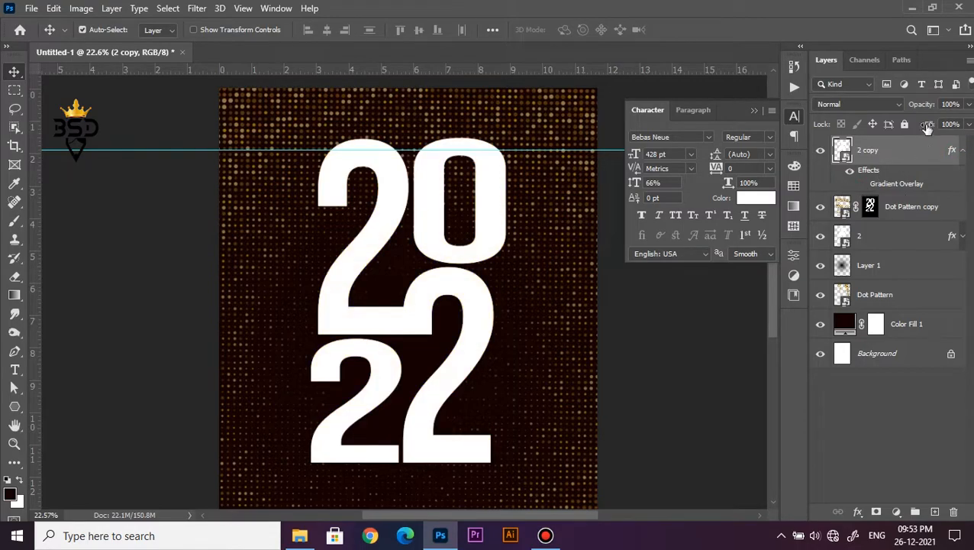
pyautogui.moveTo(794, 126); pyautogui.dragTo(792, 126)
# Add an inside Stroke to the numeral copy with a size of 30 px.
pyautogui.click(856, 513)
pyautogui.click(881, 411)
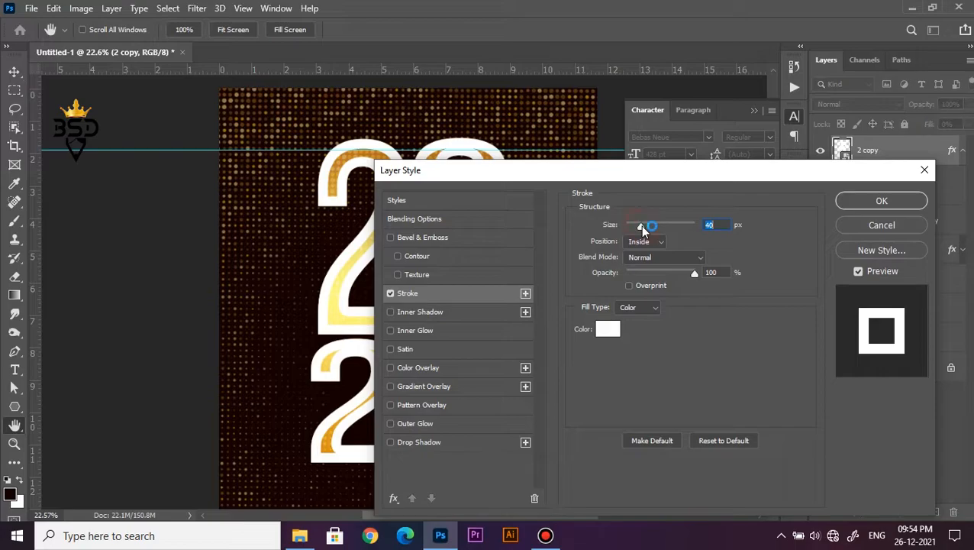
pyautogui.moveTo(644, 228); pyautogui.dragTo(639, 227)
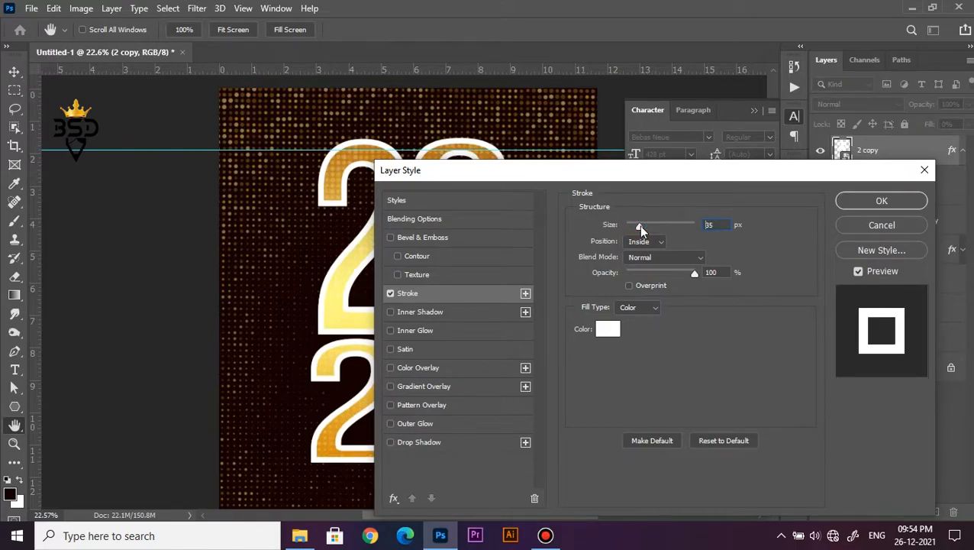
pyautogui.moveTo(720, 225); pyautogui.dragTo(666, 229)
pyautogui.write('30')
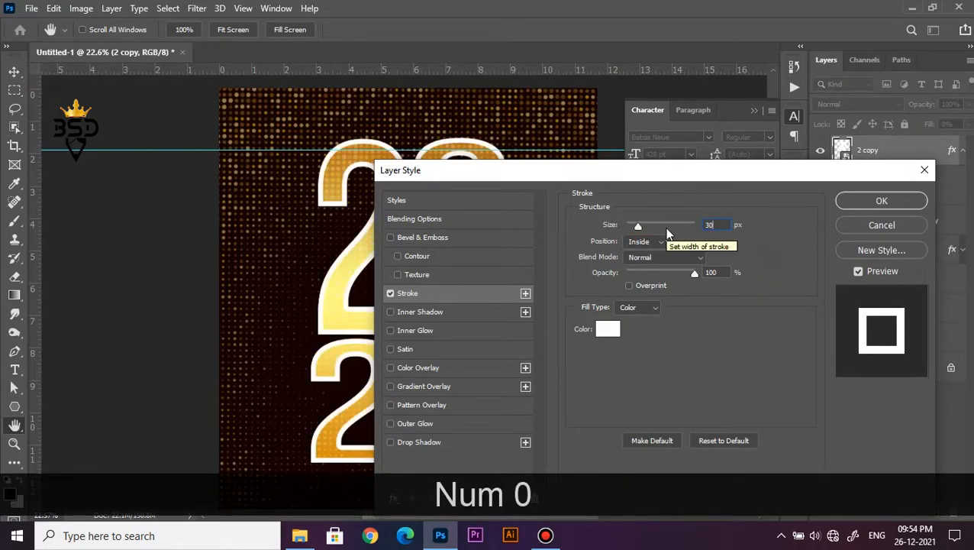
# Change the numeral copy's stroke to the golden linear gradient and set its size to 28 px.
pyautogui.click(638, 307)
pyautogui.click(634, 321)
pyautogui.moveTo(503, 179); pyautogui.dragTo(654, 189)
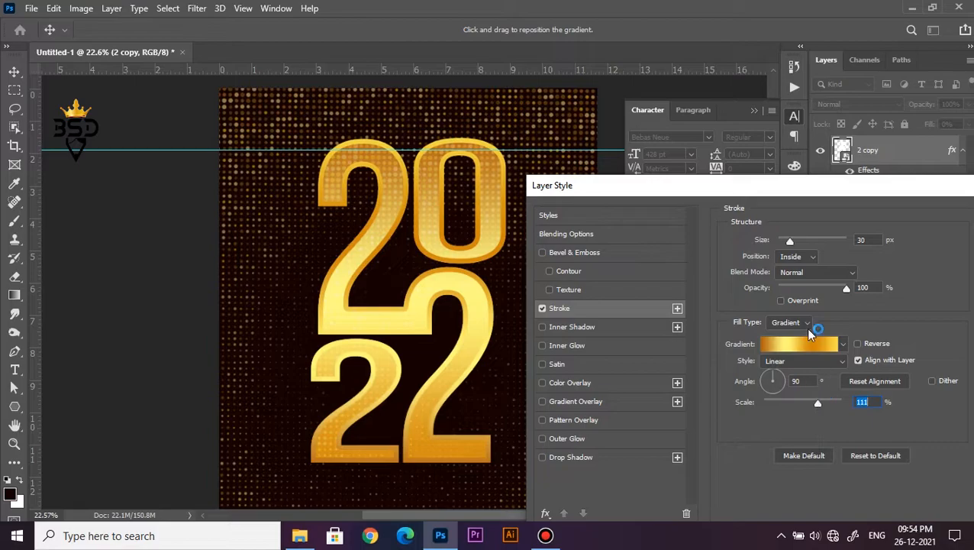
pyautogui.write('28')
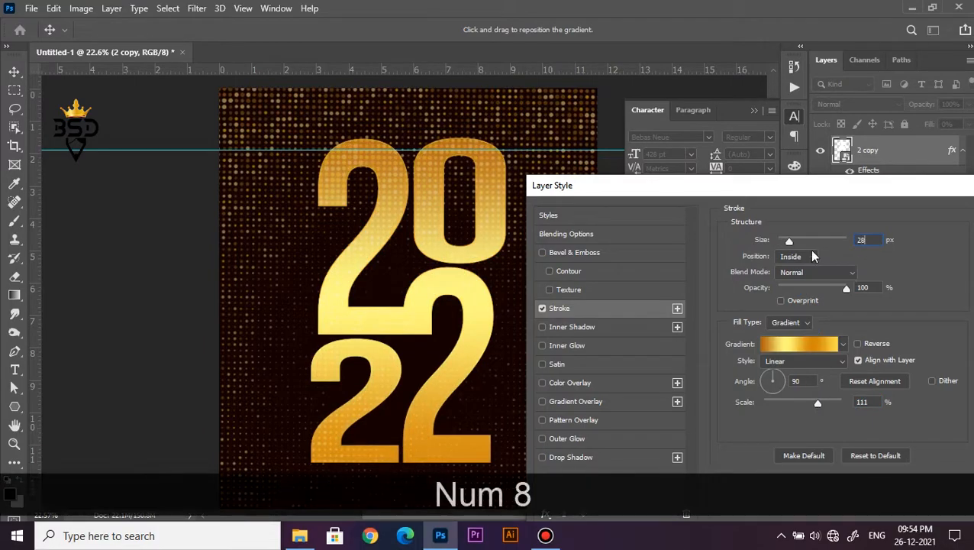
# Add a black Multiply Inner Shadow to the numeral copy with 83% opacity, 2 px distance, 36% choke and 54 px size.
pyautogui.moveTo(802, 188); pyautogui.dragTo(746, 145)
pyautogui.click(507, 284)
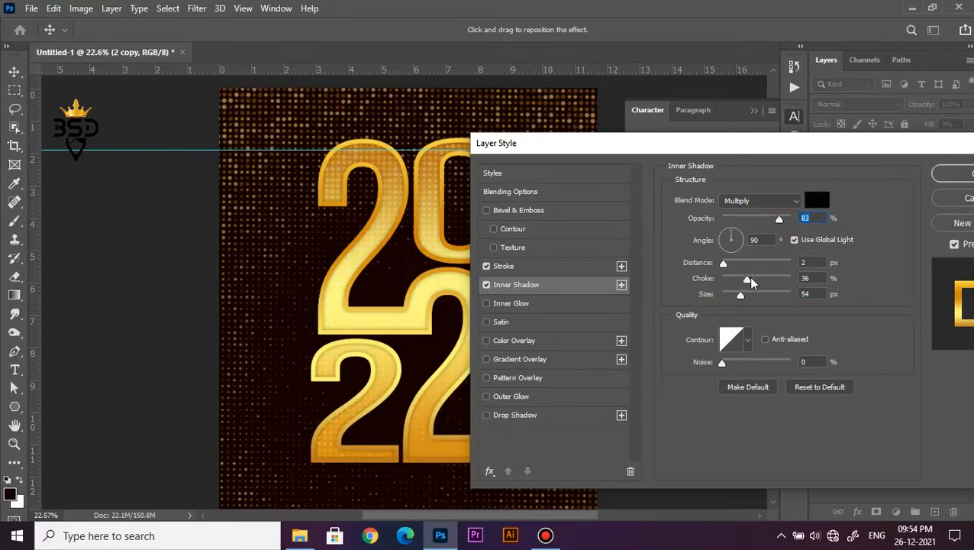
pyautogui.click(951, 174)
# Examine the outlined, shaded numerals closely and within the whole poster.
pyautogui.scroll(4, 383, 272)
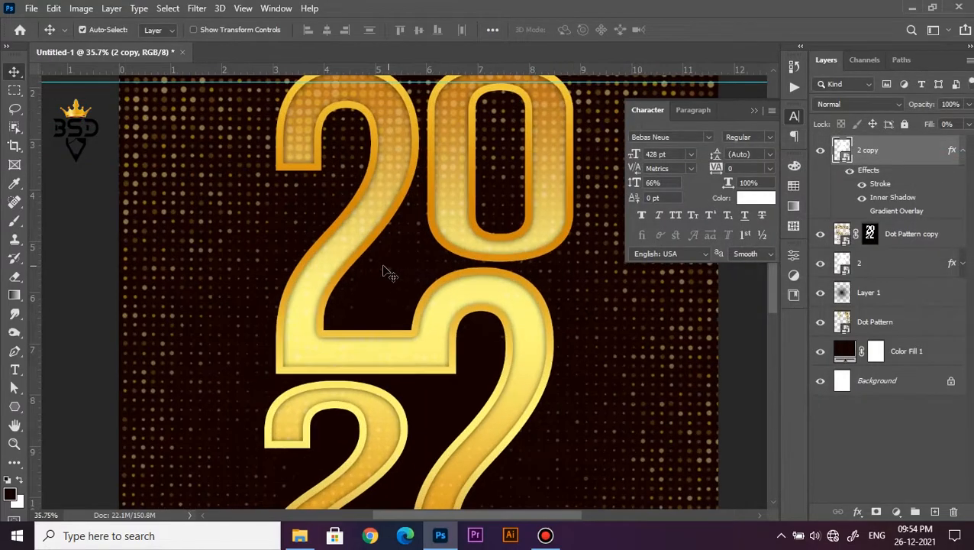
pyautogui.scroll(-2, 338, 263)
pyautogui.scroll(-3, 339, 266)
pyautogui.scroll(5, 378, 266)
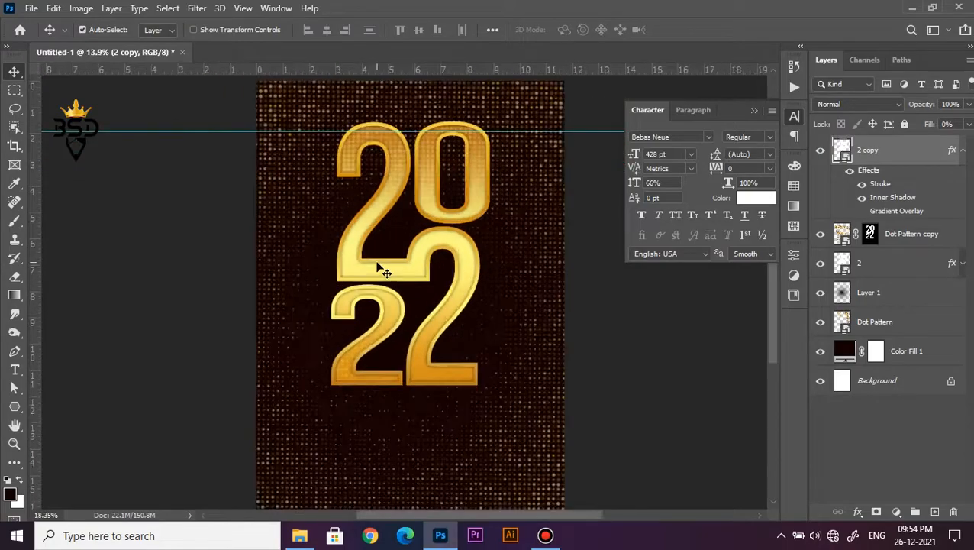
pyautogui.press('space')
pyautogui.moveTo(406, 285); pyautogui.dragTo(424, 340)
pyautogui.scroll(-5, 392, 229)
pyautogui.scroll(3, 392, 229)
# Place the light flare image 707 in the poster, scale it to 65.85%, level it and position it under the upper-left 2.
pyautogui.click(962, 152)
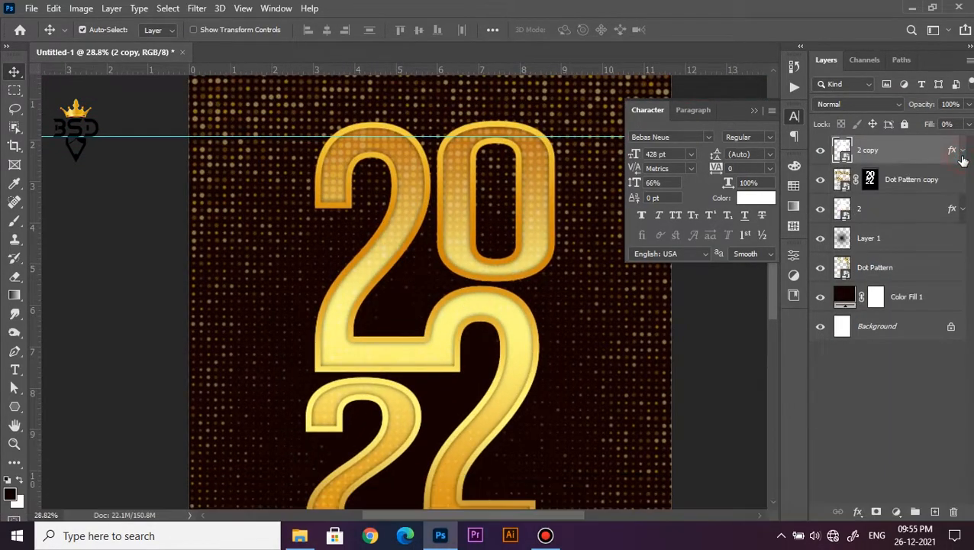
pyautogui.click(299, 534)
pyautogui.click(156, 191)
pyautogui.moveTo(156, 191); pyautogui.dragTo(410, 460)
pyautogui.moveTo(388, 410); pyautogui.dragTo(389, 412)
pyautogui.moveTo(707, 331); pyautogui.dragTo(686, 476)
pyautogui.moveTo(707, 285); pyautogui.dragTo(631, 297)
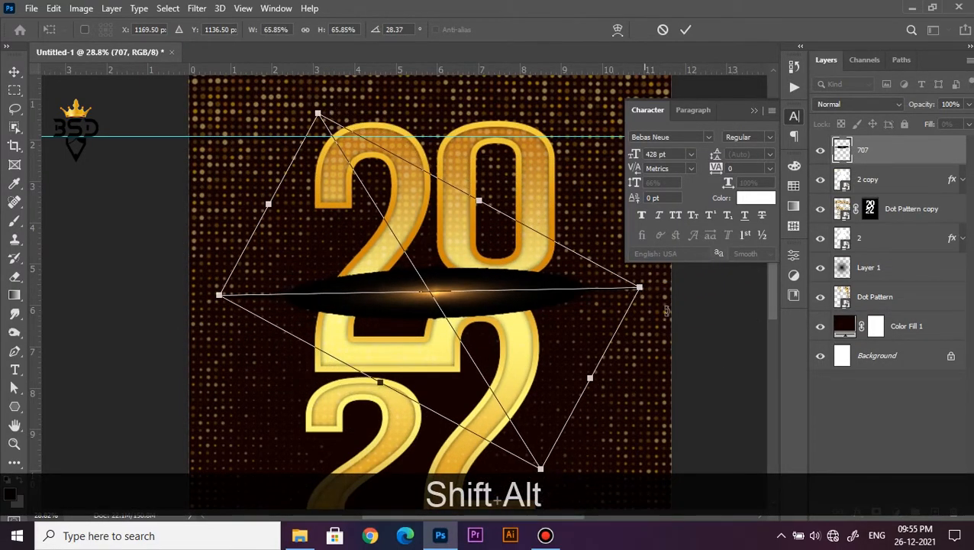
pyautogui.moveTo(556, 321); pyautogui.dragTo(518, 400)
pyautogui.press('Return')
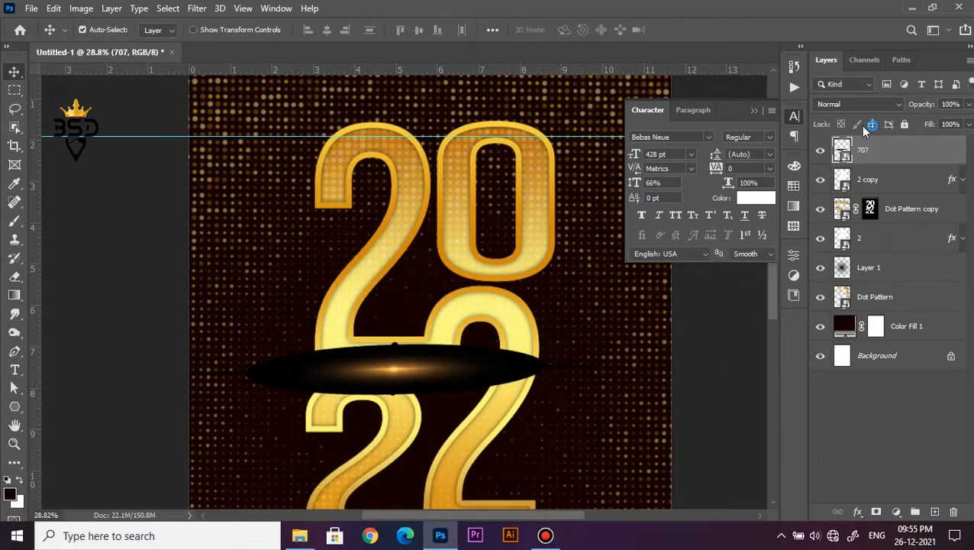
# Set the flare layer to Screen blending and align its glow with the base edge of the upper-left 2.
pyautogui.click(854, 107)
pyautogui.click(825, 223)
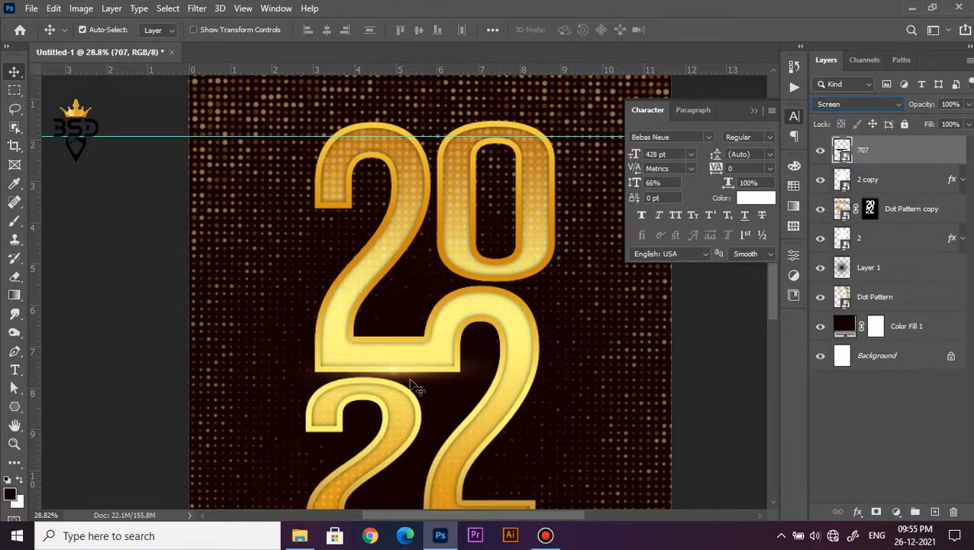
pyautogui.scroll(2, 416, 388)
pyautogui.moveTo(411, 387); pyautogui.dragTo(406, 374)
pyautogui.hotkey('ctrl', 't')
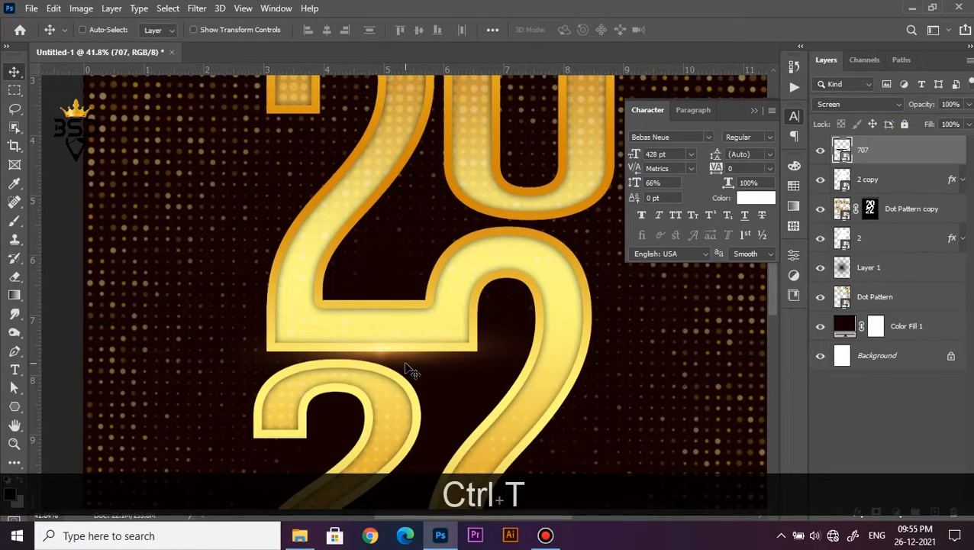
pyautogui.moveTo(768, 345); pyautogui.dragTo(765, 352)
pyautogui.press('Return')
# Duplicate the flare, move the copy to the base edge of the lower-right 2 and nudge it upward onto the outline.
pyautogui.scroll(-3, 490, 343)
pyautogui.scroll(2, 464, 410)
pyautogui.moveTo(464, 411); pyautogui.dragTo(522, 416)
pyautogui.hotkey('ctrl', 'j')
pyautogui.hotkey('ctrl', 't')
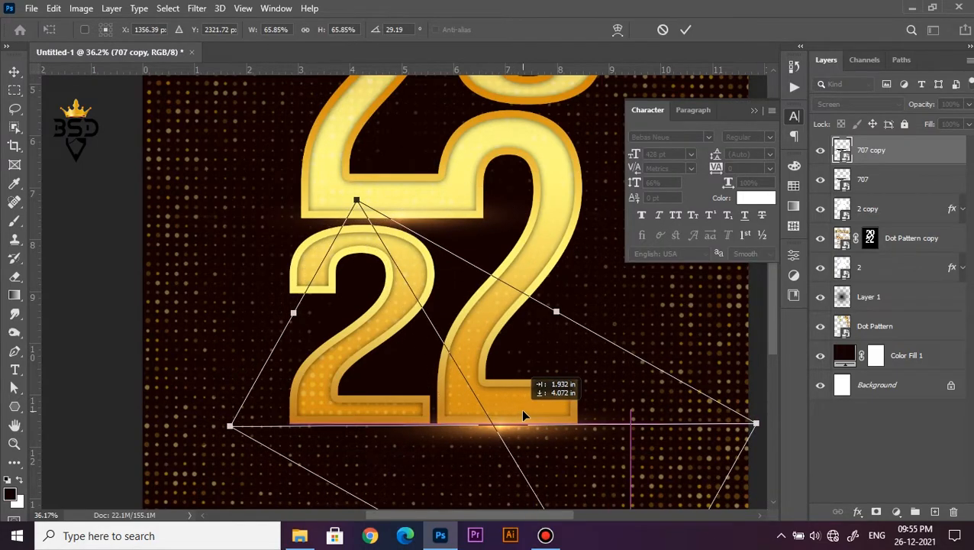
pyautogui.press('Return')
pyautogui.scroll(4, 513, 435)
pyautogui.press('Up')
pyautogui.press('Up')
pyautogui.press('Up')
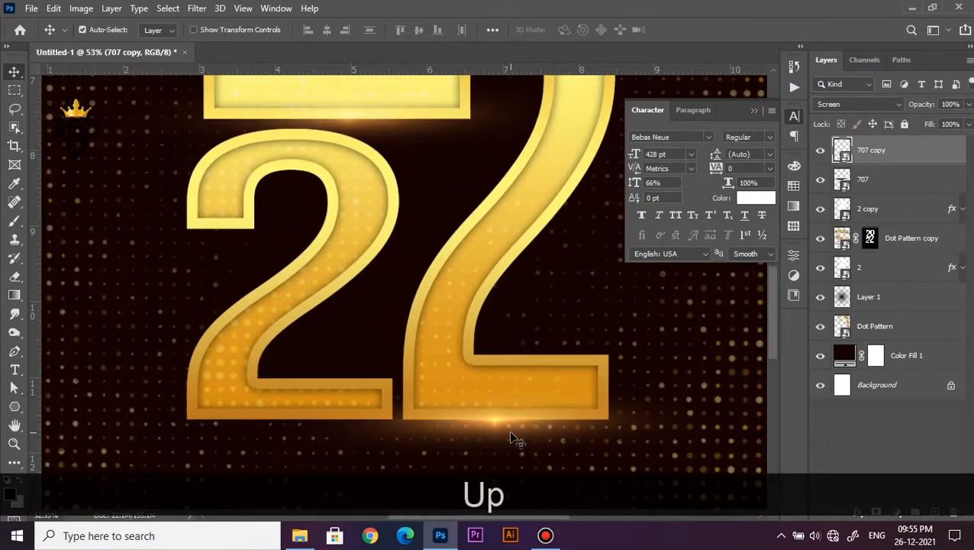
# Duplicate the flare again, move the copy up to the middle of the numerals and scale it to 42.90%.
pyautogui.scroll(-5, 505, 429)
pyautogui.scroll(1, 467, 330)
pyautogui.hotkey('ctrl', 'j')
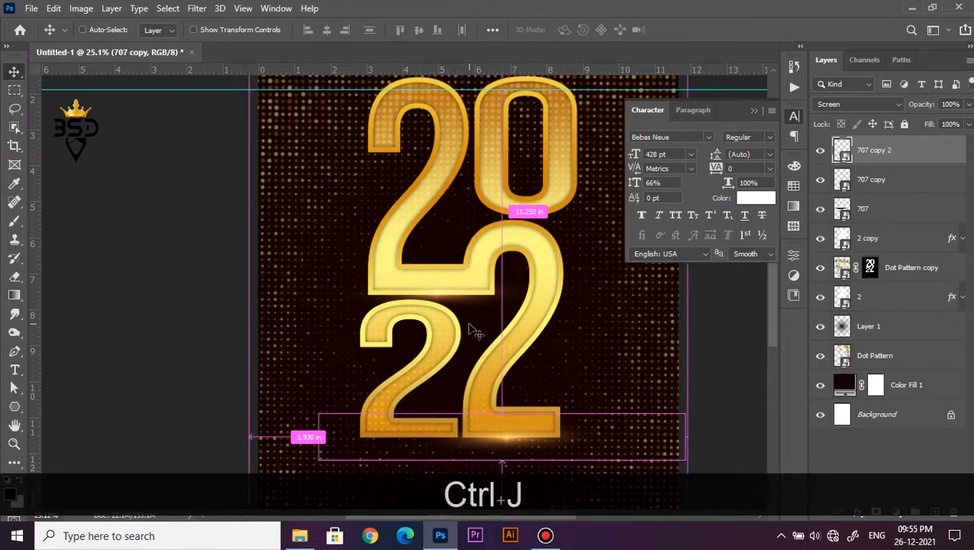
pyautogui.hotkey('ctrl', 't')
pyautogui.moveTo(544, 428); pyautogui.dragTo(480, 226)
pyautogui.scroll(-4, 510, 228)
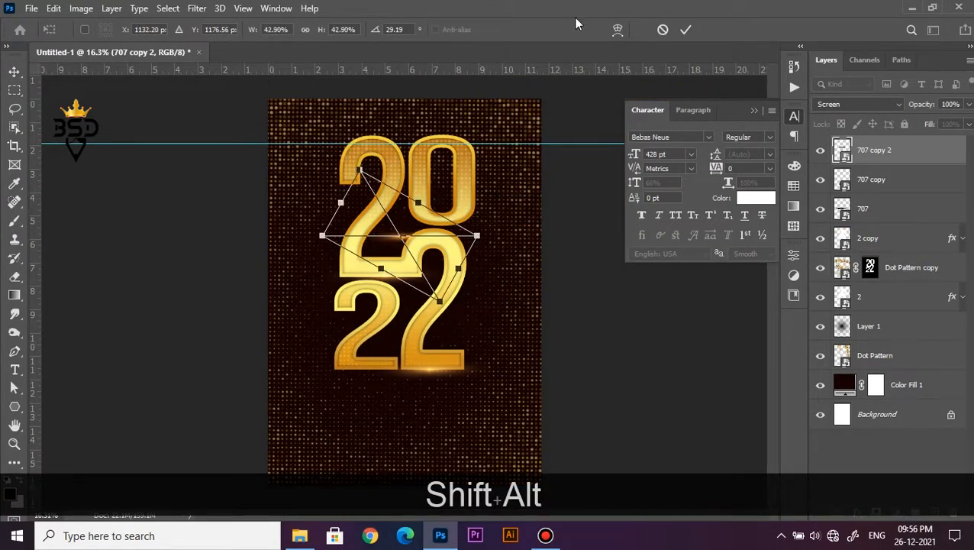
# Warp the second flare copy with the Arc style at 100% bend.
pyautogui.click(617, 29)
pyautogui.click(359, 29)
pyautogui.click(351, 70)
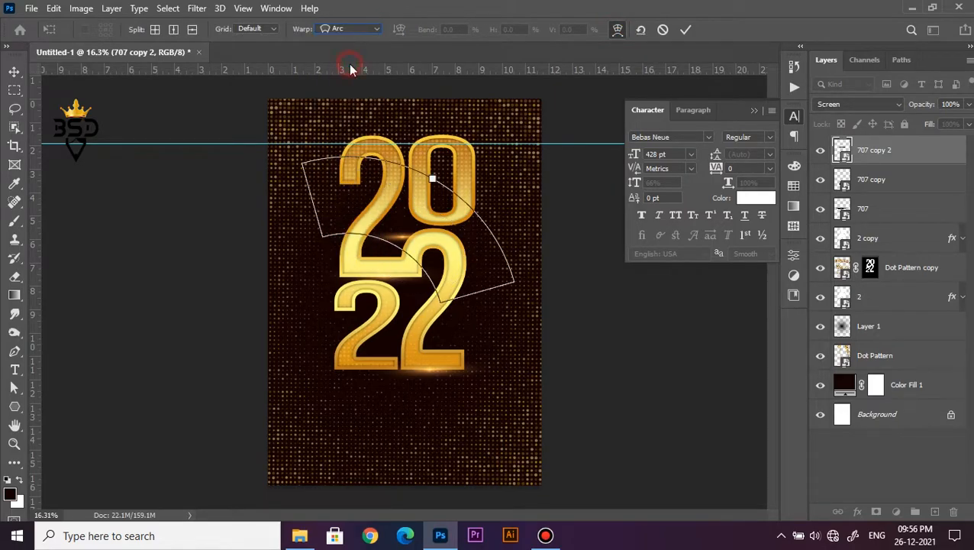
pyautogui.moveTo(426, 31); pyautogui.dragTo(944, 244)
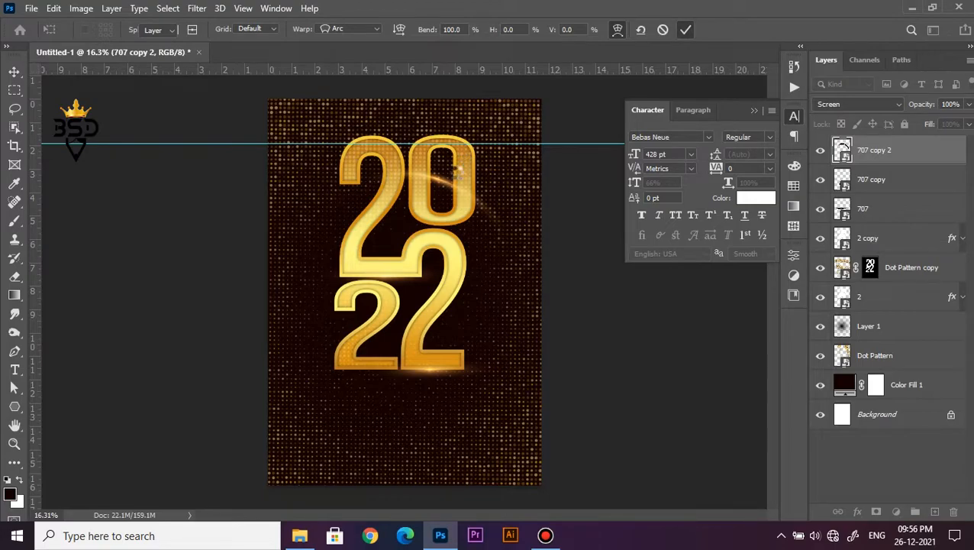
# Shrink the arched flare and move it onto the top curve of the upper-left 2.
pyautogui.scroll(4, 437, 173)
pyautogui.moveTo(436, 172); pyautogui.dragTo(431, 232)
pyautogui.hotkey('ctrl', 't')
pyautogui.moveTo(164, 180); pyautogui.dragTo(167, 261)
pyautogui.moveTo(653, 288); pyautogui.dragTo(595, 270)
pyautogui.moveTo(480, 243); pyautogui.dragTo(378, 146)
# Fit the arched flare to the top curve of the upper-left 2, rotated to 12.45° and narrowed to 19.61% width.
pyautogui.scroll(4, 359, 168)
pyautogui.press('space')
pyautogui.moveTo(592, 177); pyautogui.dragTo(602, 200)
pyautogui.scroll(4, 333, 151)
pyautogui.moveTo(297, 150); pyautogui.dragTo(306, 148)
pyautogui.moveTo(735, 337); pyautogui.dragTo(739, 370)
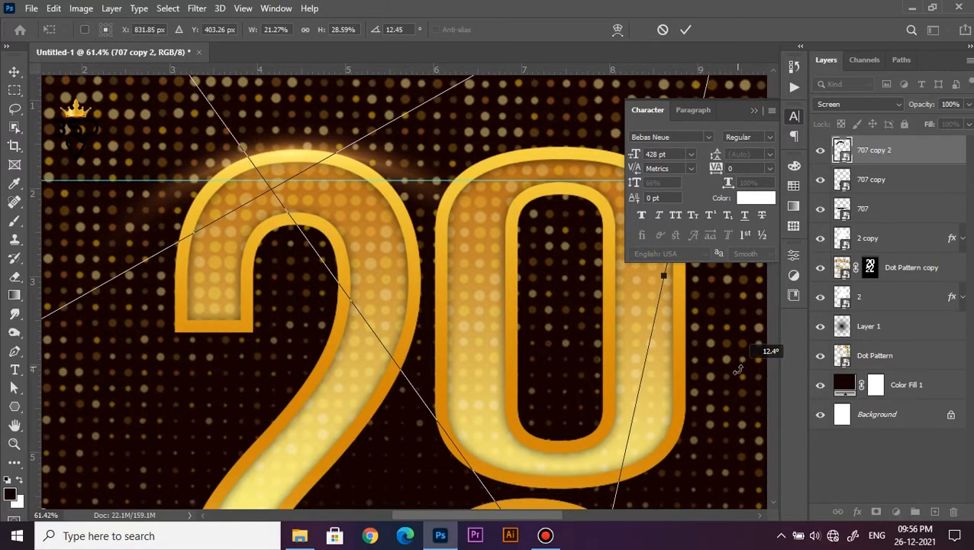
pyautogui.moveTo(663, 275); pyautogui.dragTo(633, 265)
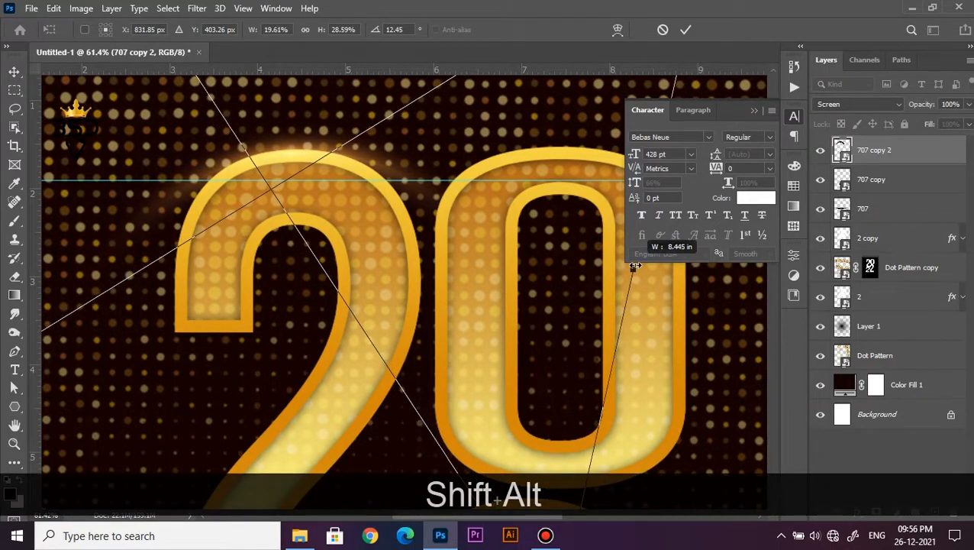
pyautogui.press('Return')
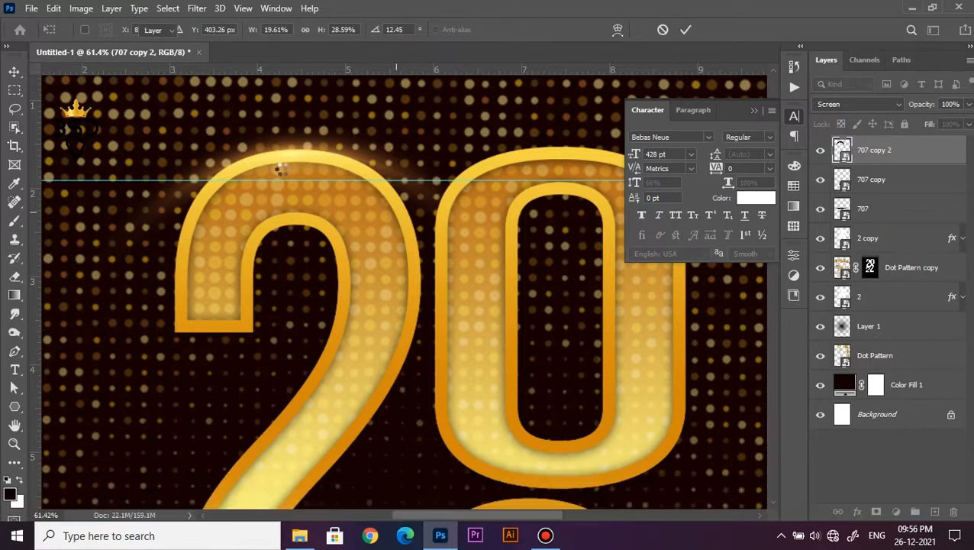
# Commit the arched flare's transform and add a layer mask to it, ready for brushing.
pyautogui.scroll(-3, 283, 168)
pyautogui.scroll(3, 283, 168)
pyautogui.moveTo(283, 168); pyautogui.dragTo(313, 200)
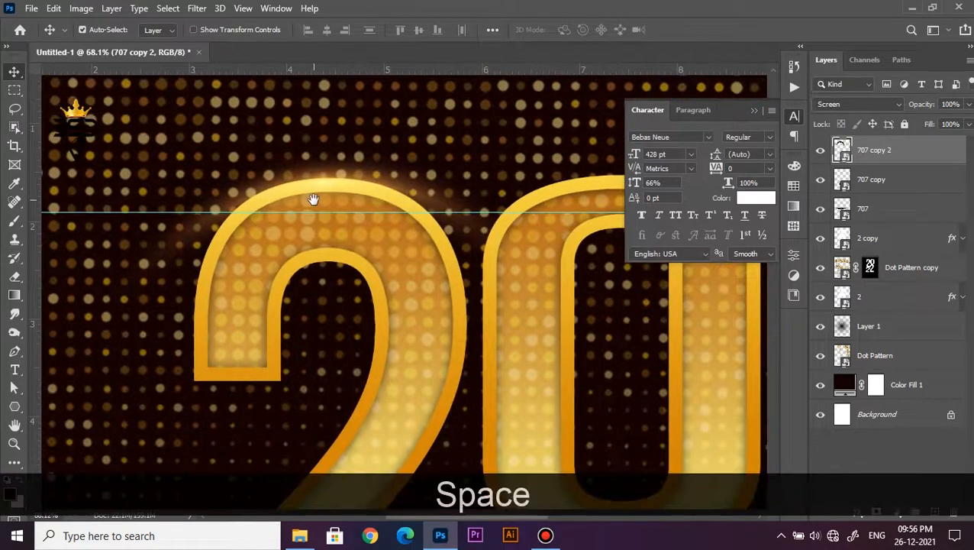
pyautogui.click(877, 512)
pyautogui.press('b')
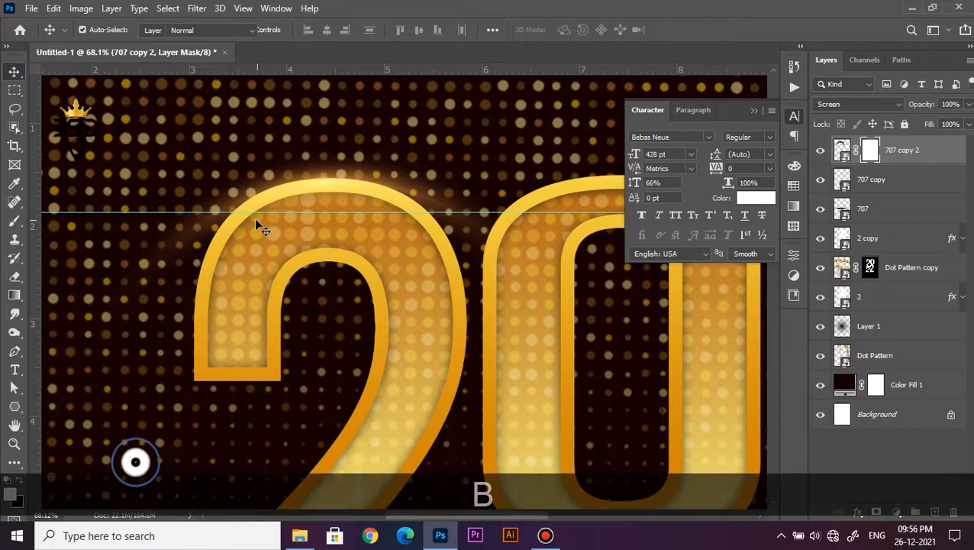
pyautogui.press('[')
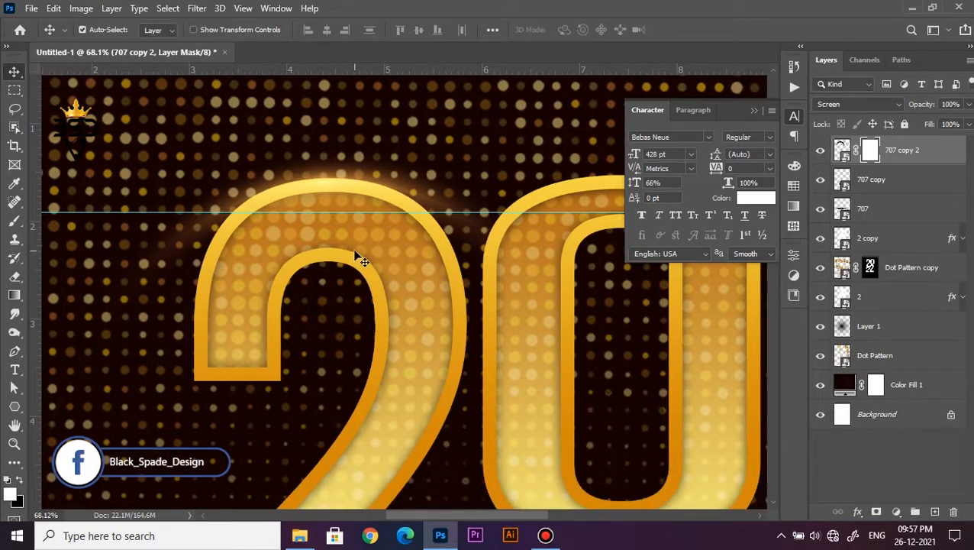
# Mask out the stray flare ends on both sides of the upper-left 2's top curve with a 300 px black brush.
pyautogui.scroll(-5, 323, 202)
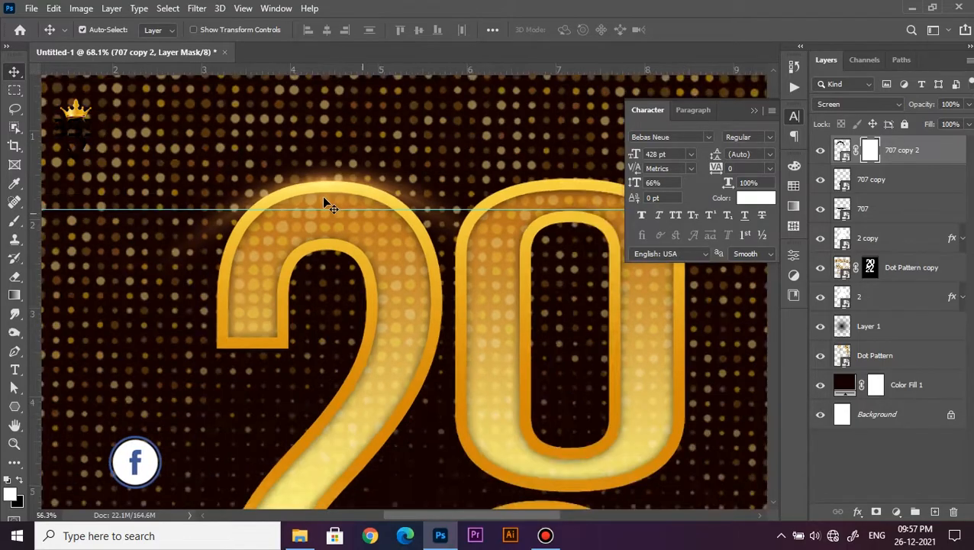
pyautogui.press('b')
pyautogui.scroll(4, 326, 196)
pyautogui.press('[')
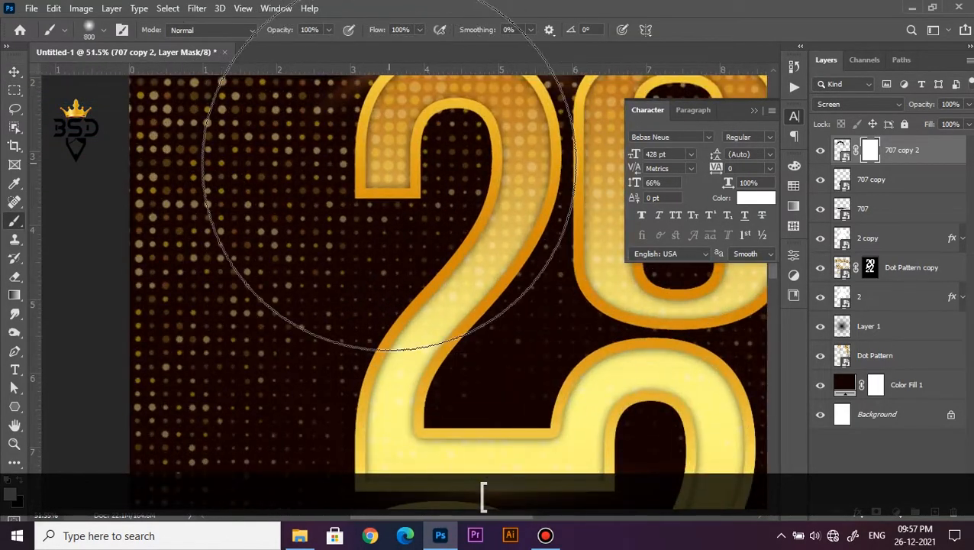
pyautogui.press('[')
pyautogui.press('[')
pyautogui.press('[')
pyautogui.press('[')
pyautogui.press('[')
pyautogui.moveTo(369, 121)
pyautogui.mouseDown()
pyautogui.moveTo(348, 271)
pyautogui.moveTo(254, 272)
pyautogui.mouseUp()
pyautogui.scroll(3, 322, 242)
pyautogui.press('x')
pyautogui.click(328, 230)
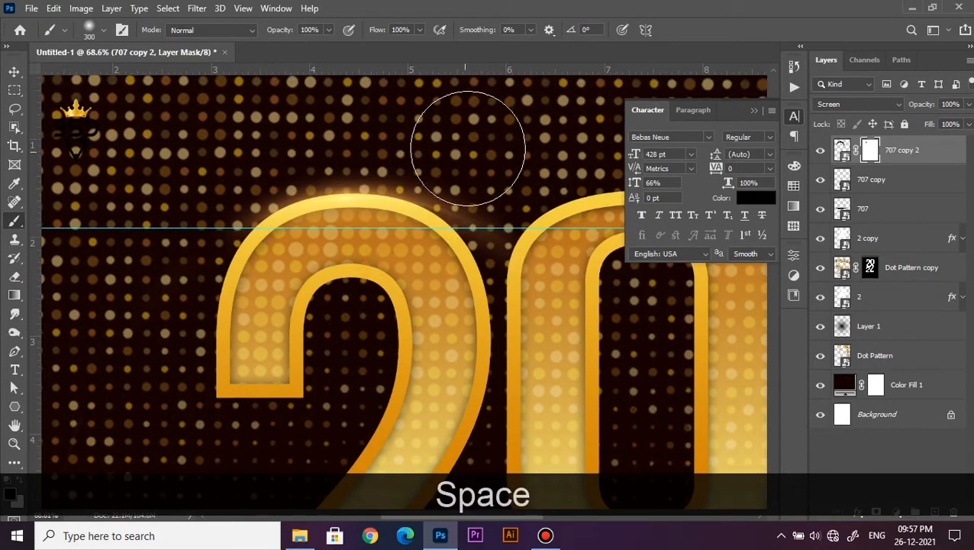
pyautogui.press('x')
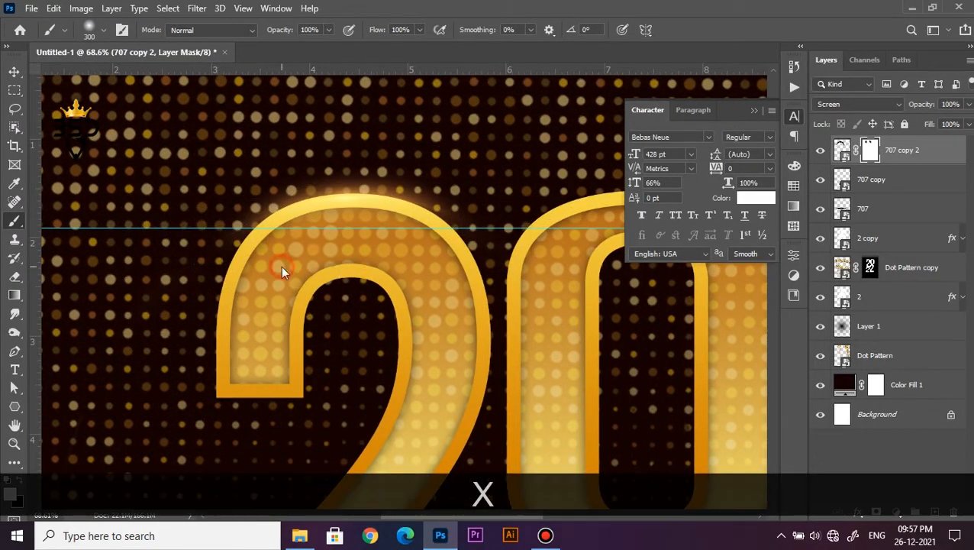
# Duplicate the masked arched flare in place to intensify the glow on the upper-left 2.
pyautogui.press('v')
pyautogui.scroll(-2, 351, 273)
pyautogui.scroll(-2, 351, 273)
pyautogui.moveTo(351, 273); pyautogui.dragTo(348, 246)
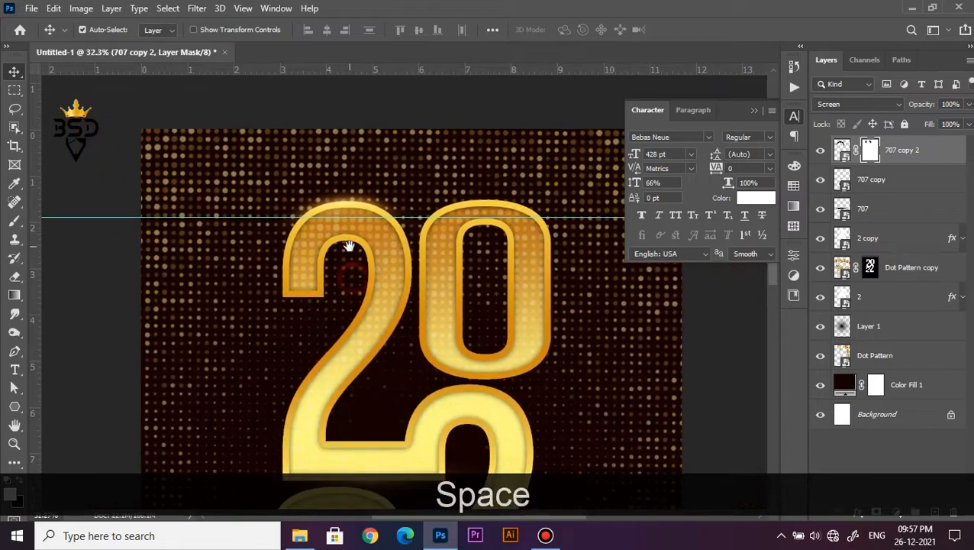
pyautogui.click(840, 152)
pyautogui.hotkey('ctrl', 'j')
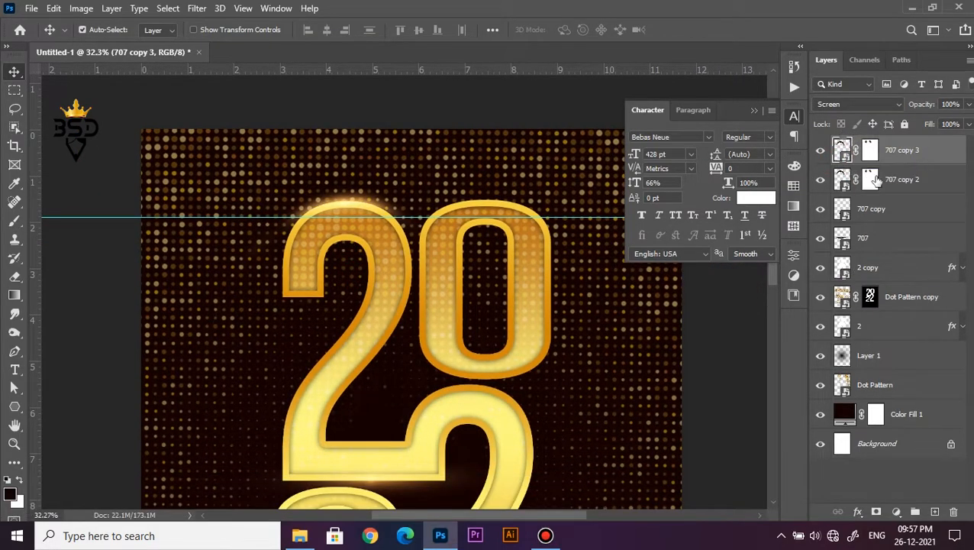
# Duplicate both masked arched flares together and move the copies onto the top curve of the 0.
pyautogui.keyDown('ctrl'); pyautogui.click(885, 182); pyautogui.keyUp('ctrl')
pyautogui.scroll(2, 394, 222)
pyautogui.hotkey('ctrl', 'j')
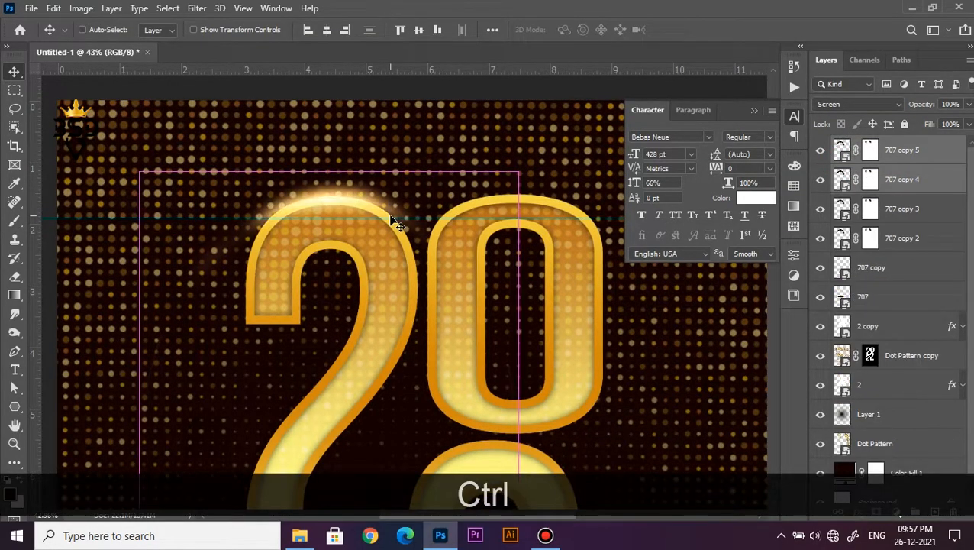
pyautogui.hotkey('ctrl', 't')
pyautogui.moveTo(354, 211); pyautogui.dragTo(518, 195)
pyautogui.press('Return')
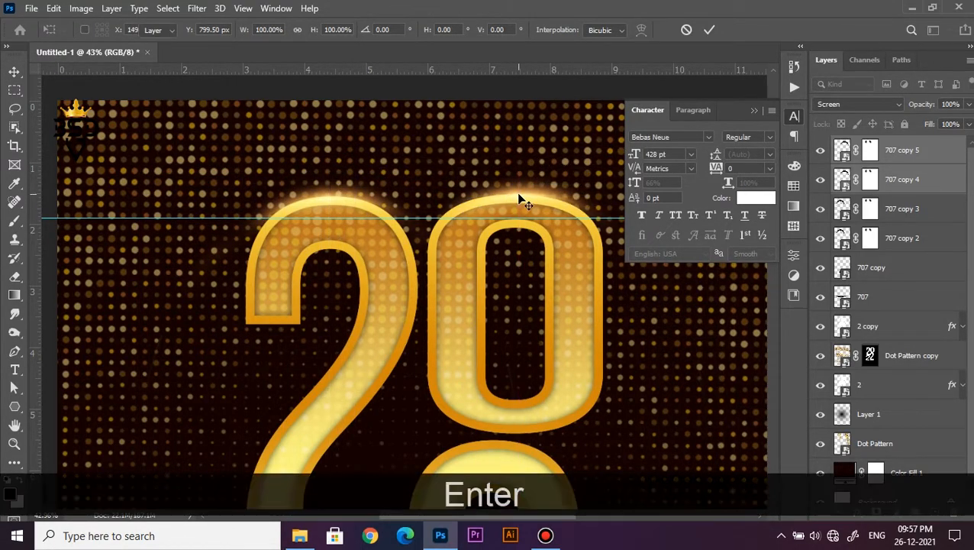
# Duplicate the pair of flares again and move the copies down to the top curve of the lower-right 2.
pyautogui.scroll(-3, 508, 288)
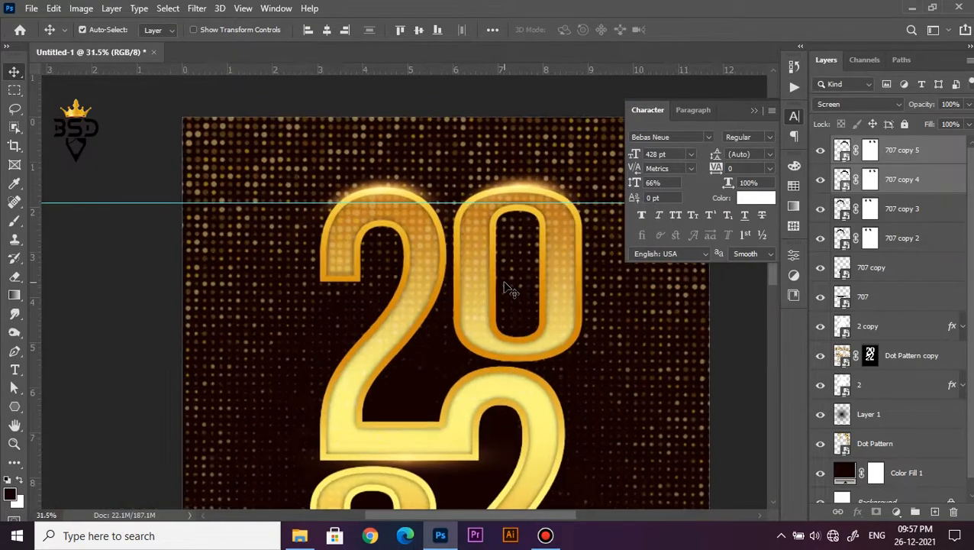
pyautogui.press('space')
pyautogui.moveTo(508, 288); pyautogui.dragTo(511, 208)
pyautogui.scroll(2, 511, 208)
pyautogui.scroll(-2, 511, 208)
pyautogui.scroll(1, 511, 208)
pyautogui.hotkey('ctrl', 'j')
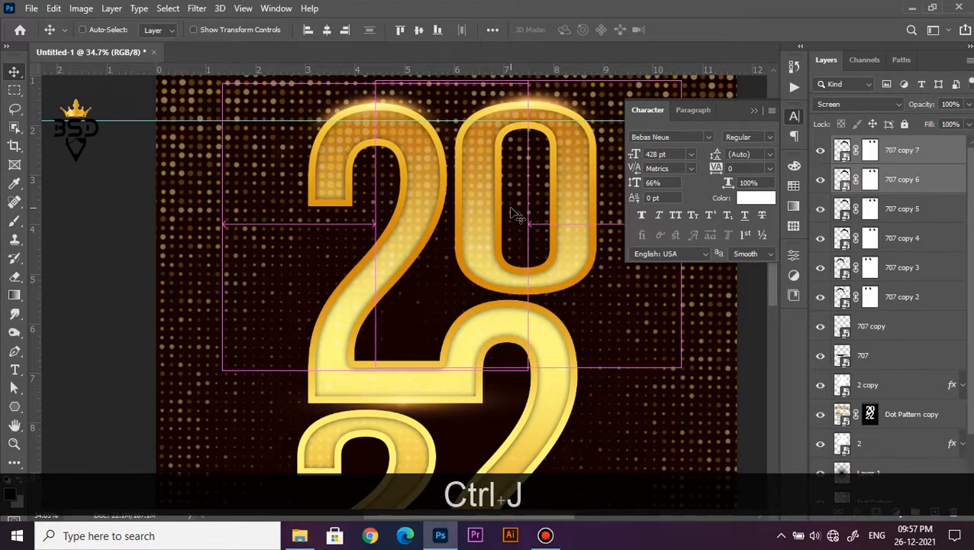
pyautogui.hotkey('ctrl', 't')
pyautogui.moveTo(539, 149); pyautogui.dragTo(516, 355)
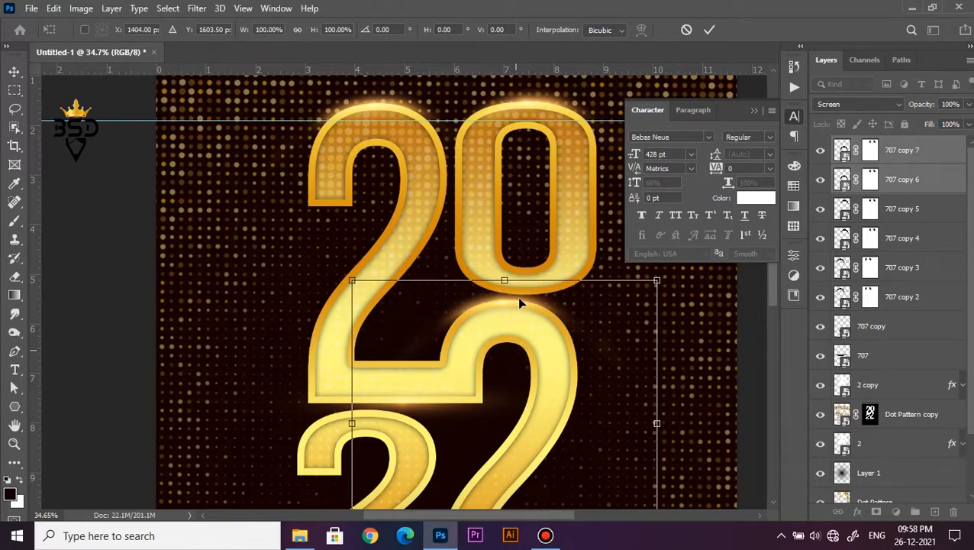
# Fine-position the copied flares on the lower-right 2's top curve at X 1416 px, Y 1600.50 px.
pyautogui.scroll(7, 517, 298)
pyautogui.moveTo(499, 303); pyautogui.dragTo(506, 304)
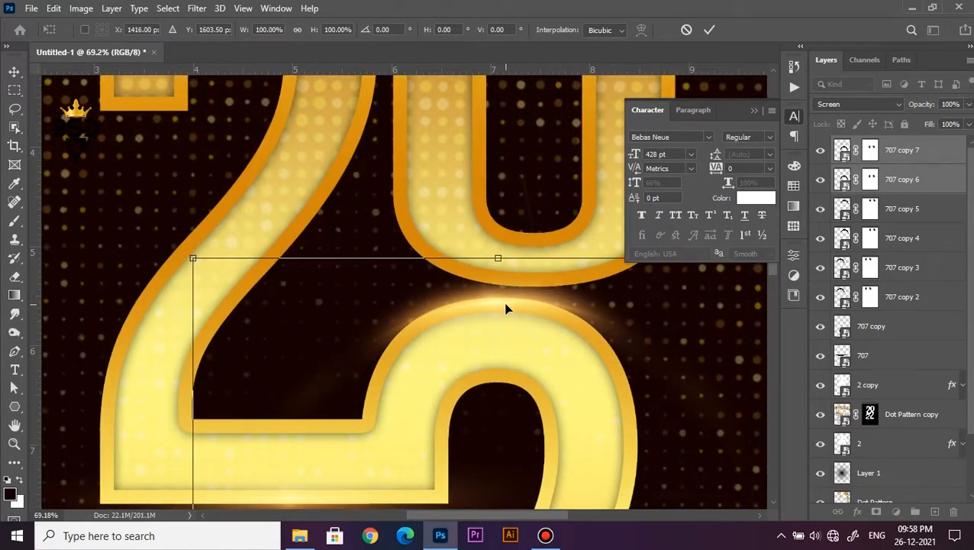
pyautogui.press('Up')
pyautogui.press('Up')
pyautogui.press('Up')
pyautogui.press('Return')
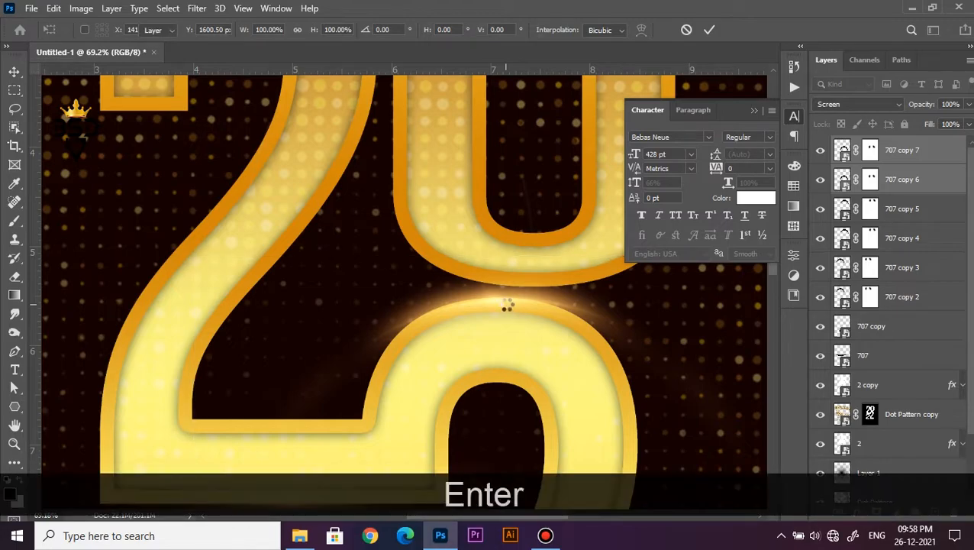
# Merge the two flare copies on the lower-right 2 into one layer and set its blend mode to Screen.
pyautogui.scroll(-1, 507, 306)
pyautogui.press('space')
pyautogui.moveTo(518, 320); pyautogui.dragTo(506, 298)
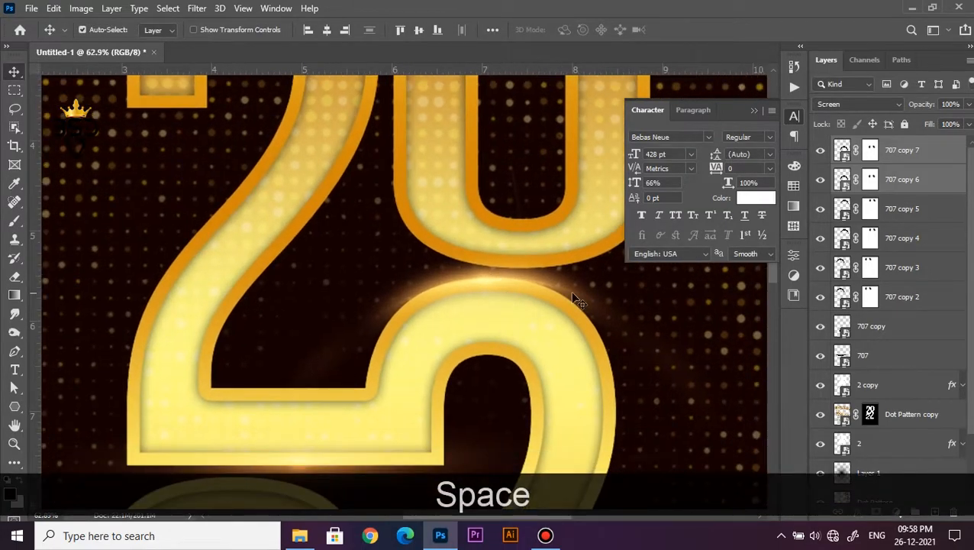
pyautogui.hotkey('ctrl', 'e')
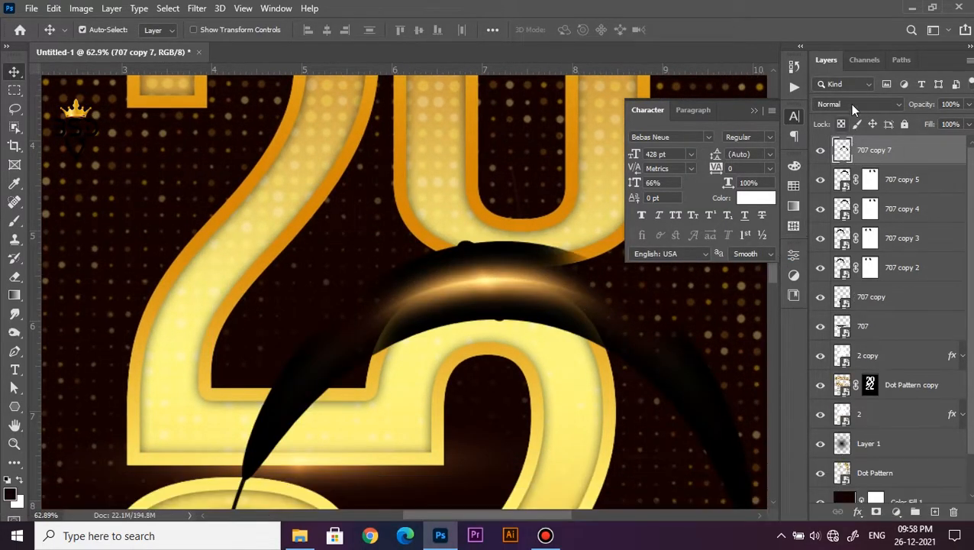
pyautogui.click(853, 105)
pyautogui.click(836, 223)
# Start warping the merged flare and choose a crosswise split for the warp grid.
pyautogui.hotkey('ctrl', 't')
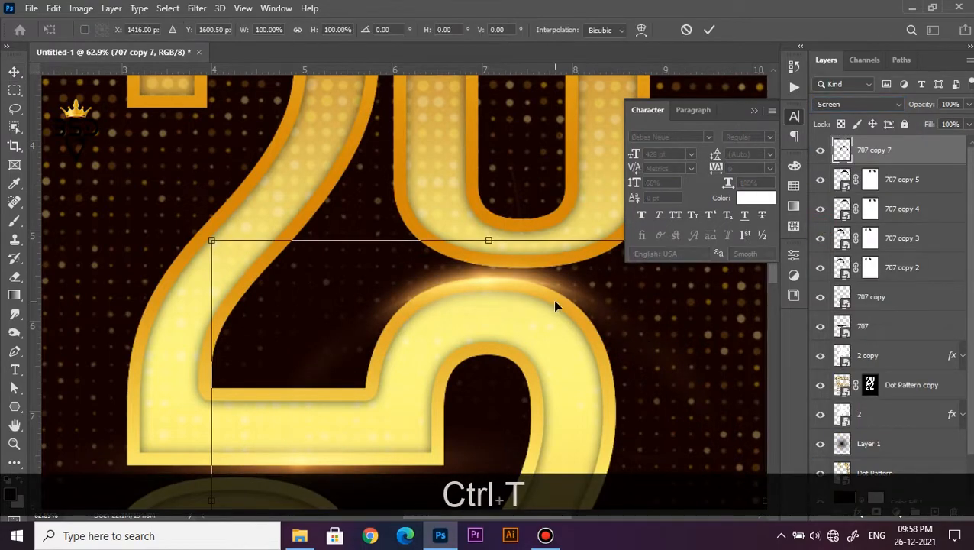
pyautogui.rightClick(553, 301)
pyautogui.click(575, 135)
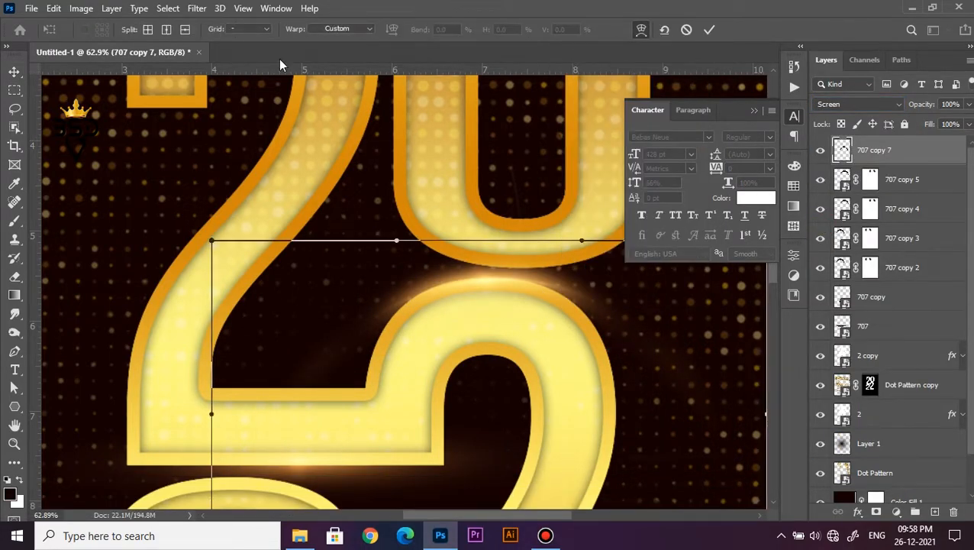
pyautogui.click(153, 33)
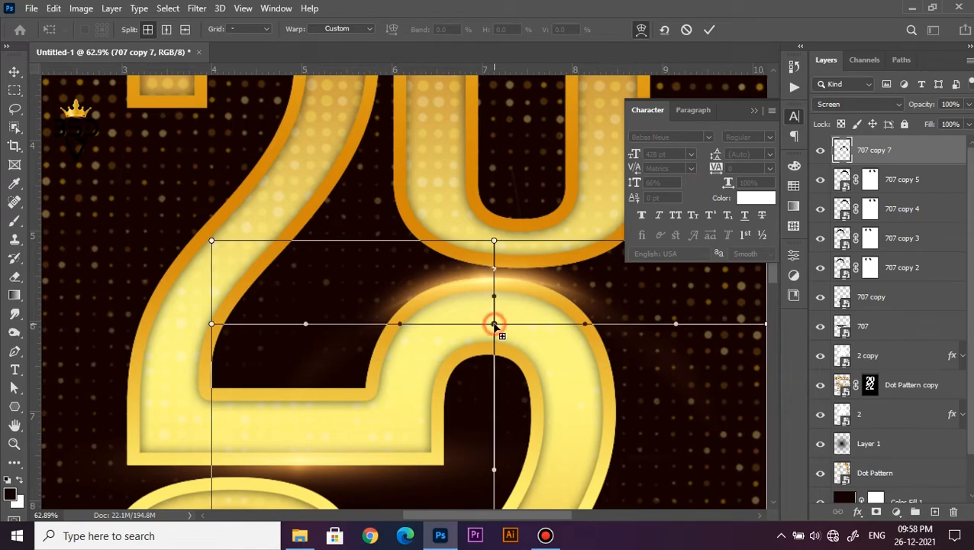
# Split the warp grid at the flare's middle and bend both sides down to follow the lower-right 2's top curve.
pyautogui.scroll(1, 495, 324)
pyautogui.moveTo(515, 348); pyautogui.dragTo(516, 290)
pyautogui.moveTo(252, 268); pyautogui.dragTo(263, 294)
pyautogui.moveTo(615, 305); pyautogui.dragTo(490, 264)
pyautogui.click(754, 113)
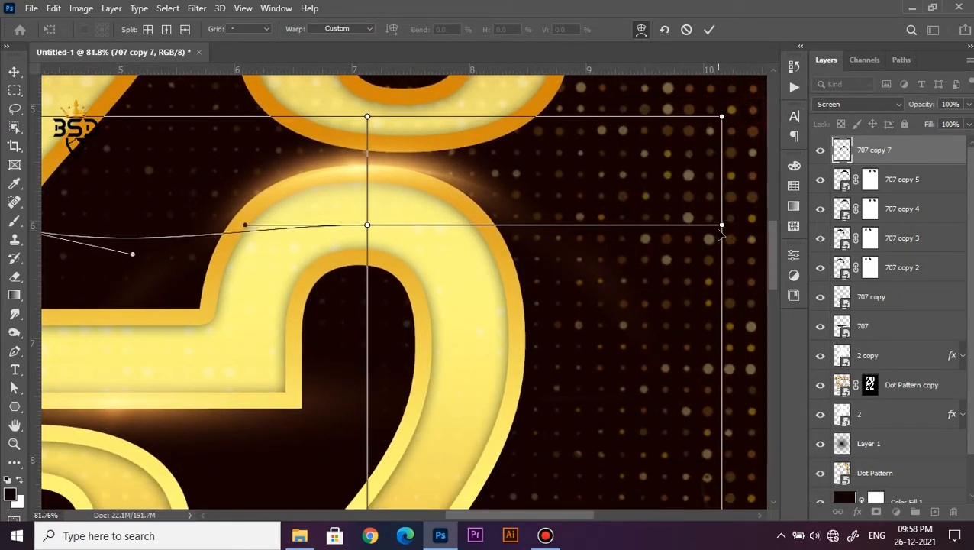
pyautogui.moveTo(722, 225); pyautogui.dragTo(724, 230)
pyautogui.moveTo(605, 229); pyautogui.dragTo(586, 282)
pyautogui.click(710, 30)
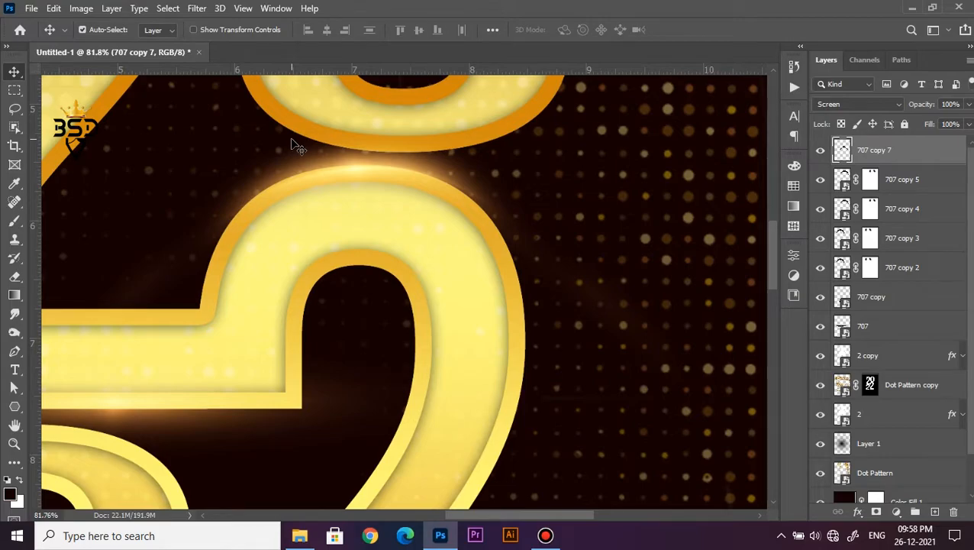
# Duplicate the warped flare and move the copy onto the top curve of the lower-left 2.
pyautogui.scroll(-9, 291, 139)
pyautogui.moveTo(310, 225); pyautogui.dragTo(387, 255)
pyautogui.scroll(2, 387, 263)
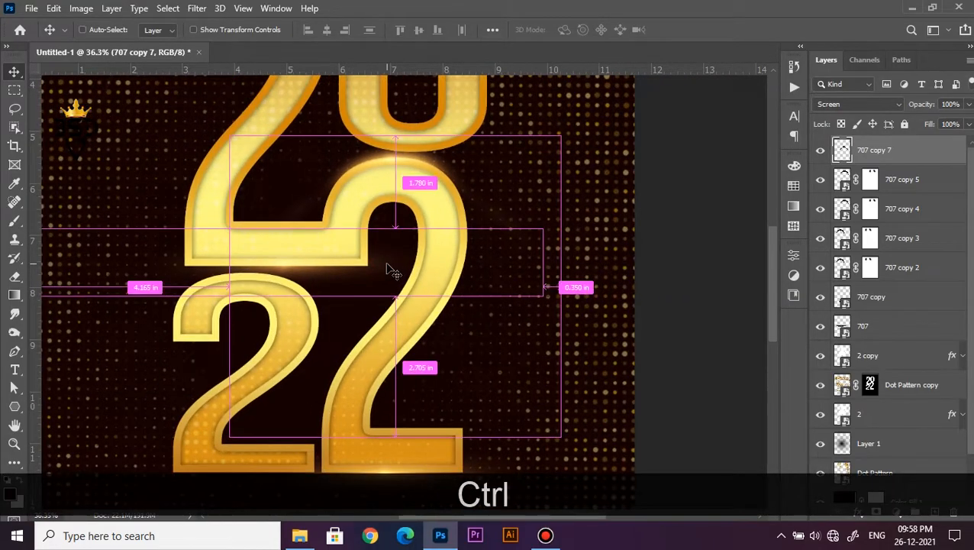
pyautogui.hotkey('ctrl', 'j')
pyautogui.hotkey('ctrl', 't')
pyautogui.moveTo(413, 208); pyautogui.dragTo(269, 306)
pyautogui.press('Return')
# Examine the whole poster to check the flares across the 2022 numerals.
pyautogui.scroll(-4, 367, 331)
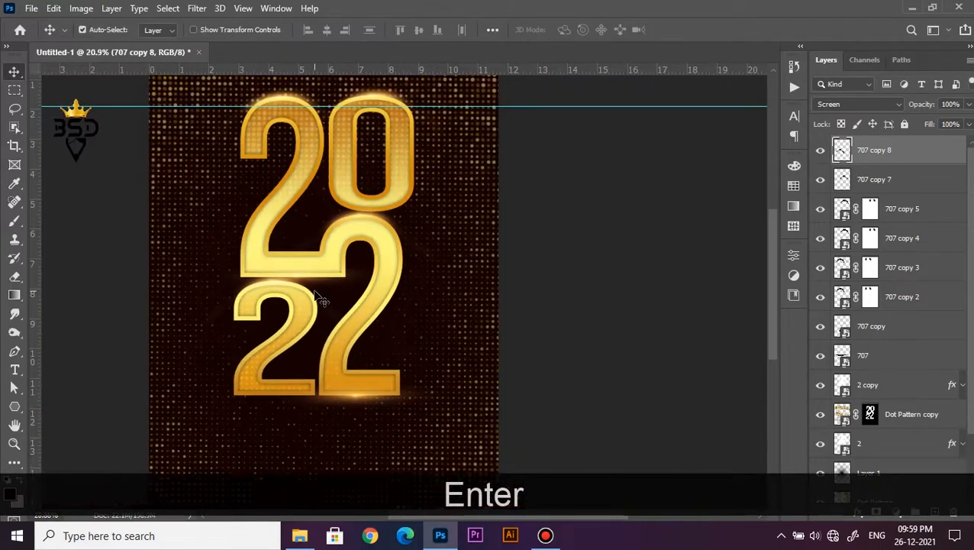
pyautogui.scroll(1, 394, 176)
pyautogui.scroll(-1, 366, 191)
pyautogui.scroll(1, 365, 192)
pyautogui.moveTo(341, 232)
pyautogui.mouseDown()
pyautogui.moveTo(337, 223)
pyautogui.moveTo(349, 234)
pyautogui.mouseUp()
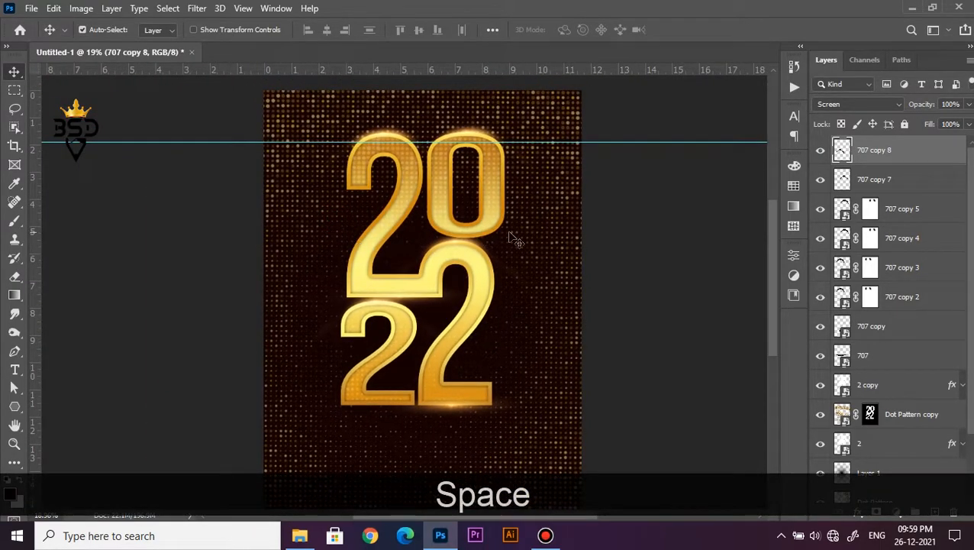
pyautogui.scroll(-1, 507, 232)
pyautogui.scroll(-1, 374, 227)
pyautogui.scroll(1, 376, 229)
pyautogui.moveTo(375, 230); pyautogui.dragTo(393, 227)
# Place the partical image from the 2022 folder, enlarge it beyond the poster's width and move it up over the numerals.
pyautogui.click(304, 537)
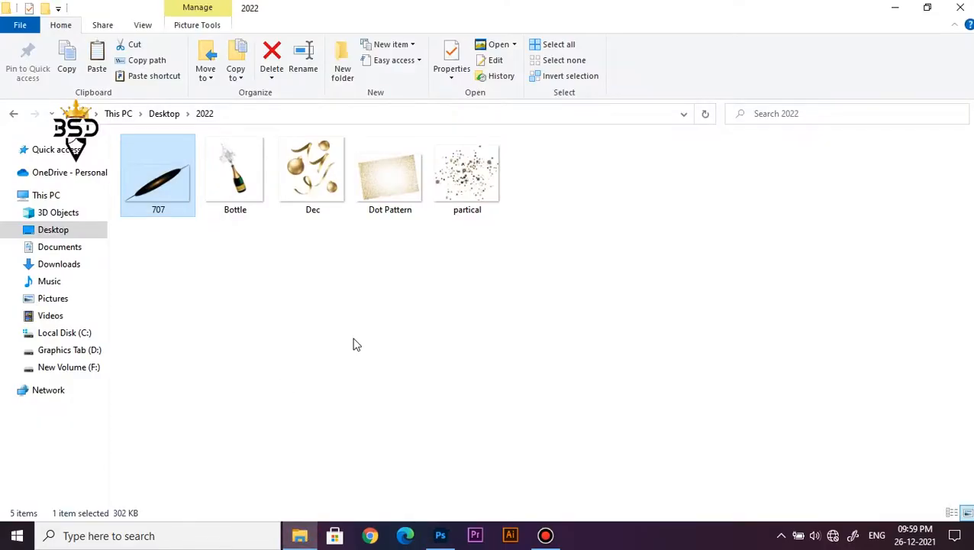
pyautogui.click(483, 183)
pyautogui.moveTo(467, 204); pyautogui.dragTo(419, 324)
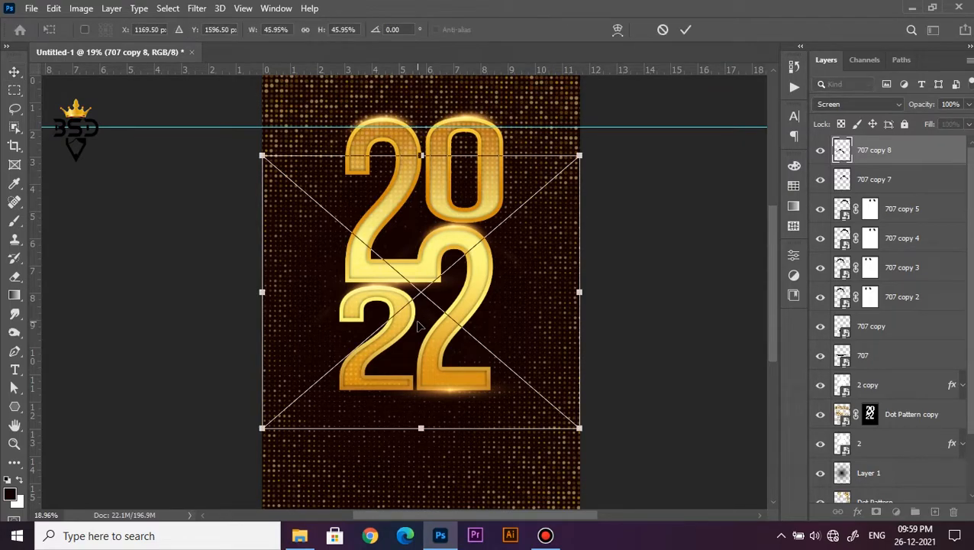
pyautogui.scroll(-2, 452, 238)
pyautogui.moveTo(505, 196); pyautogui.dragTo(518, 187)
pyautogui.moveTo(461, 256); pyautogui.dragTo(456, 232)
pyautogui.press('Return')
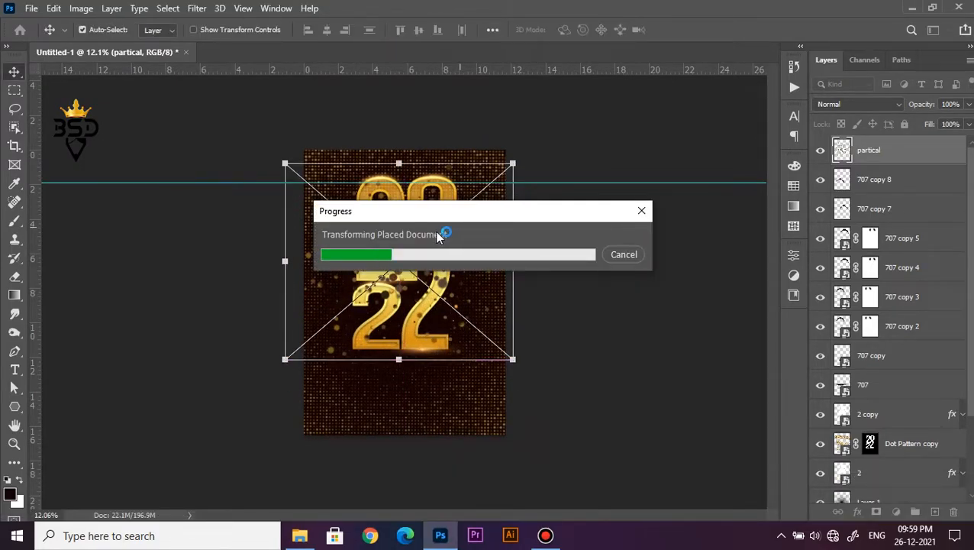
# Set the partical layer's blend mode to Screen.
pyautogui.scroll(2, 405, 297)
pyautogui.click(861, 104)
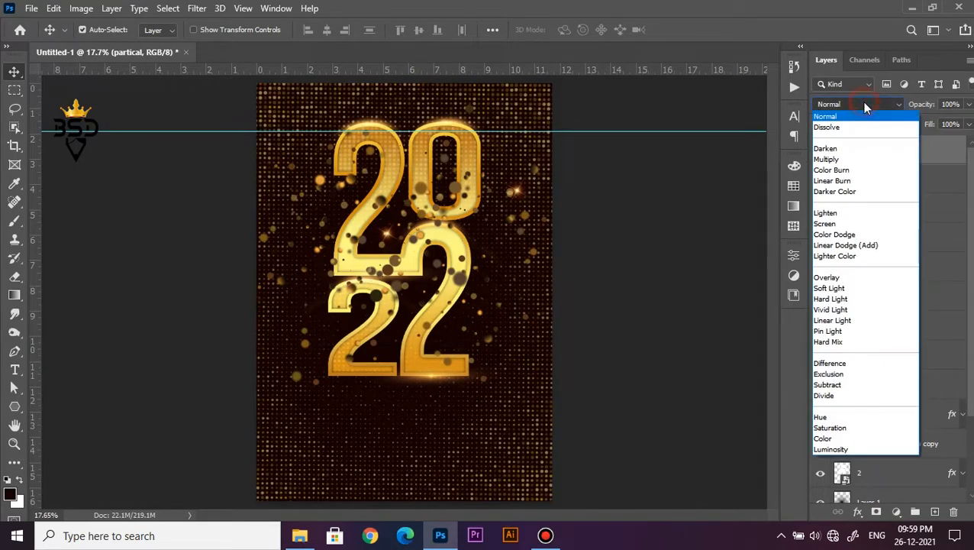
pyautogui.click(829, 225)
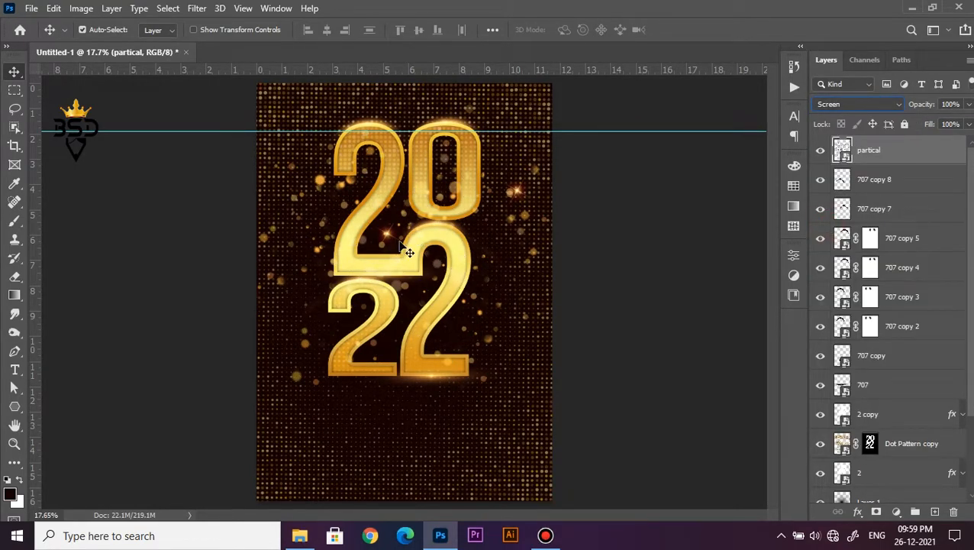
# Select the partical layer again and scale it up slightly around the numerals.
pyautogui.click(431, 235)
pyautogui.scroll(2, 432, 236)
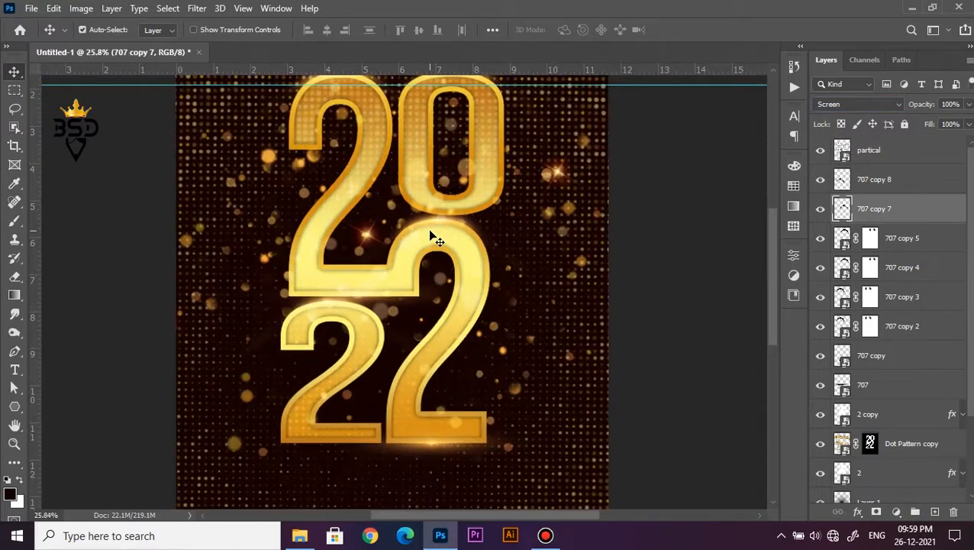
pyautogui.click(863, 151)
pyautogui.scroll(-2, 423, 248)
pyautogui.hotkey('ctrl', 't')
pyautogui.moveTo(553, 378); pyautogui.dragTo(565, 389)
pyautogui.press('Return')
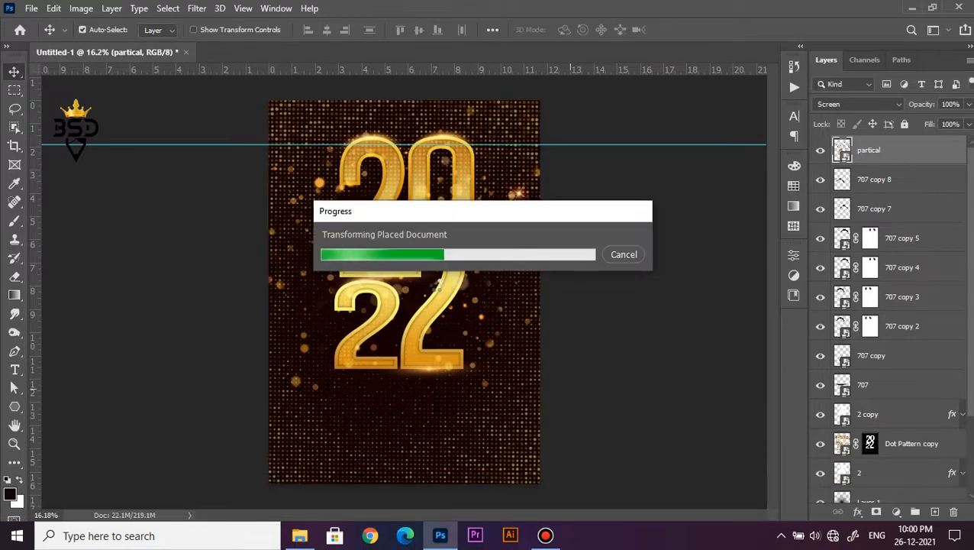
# Open the Dec image from the 2022 folder as a separate document.
pyautogui.click(299, 535)
pyautogui.moveTo(313, 191); pyautogui.dragTo(499, 158)
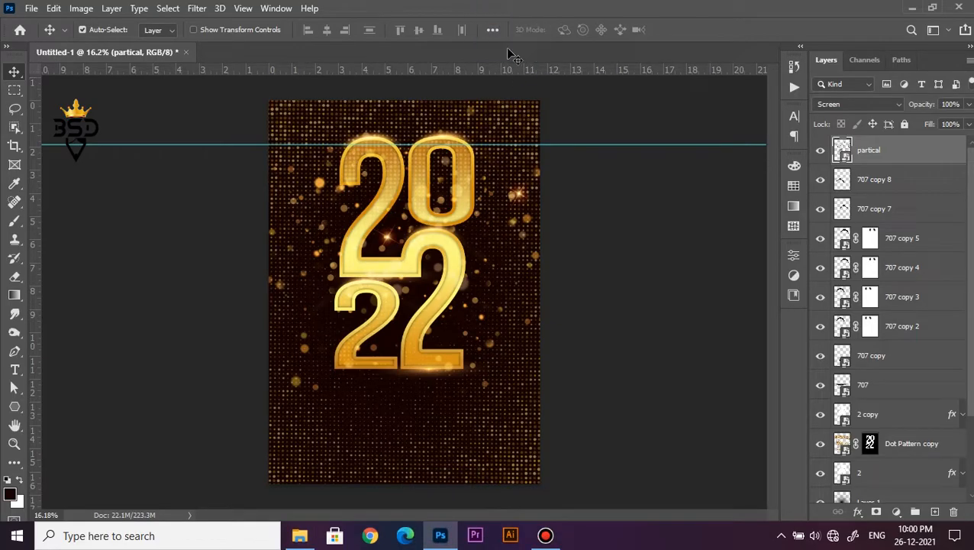
pyautogui.moveTo(512, 55); pyautogui.dragTo(510, 49)
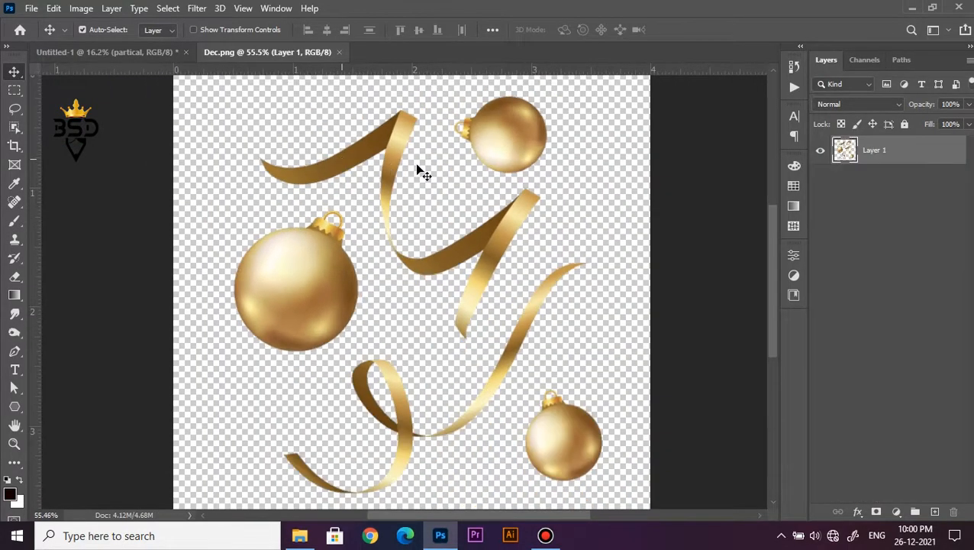
# Outline the upper zigzag ribbon in Dec.png with the Lasso and cut it onto its own layer.
pyautogui.press('space')
pyautogui.moveTo(419, 170); pyautogui.dragTo(398, 182)
pyautogui.click(14, 110)
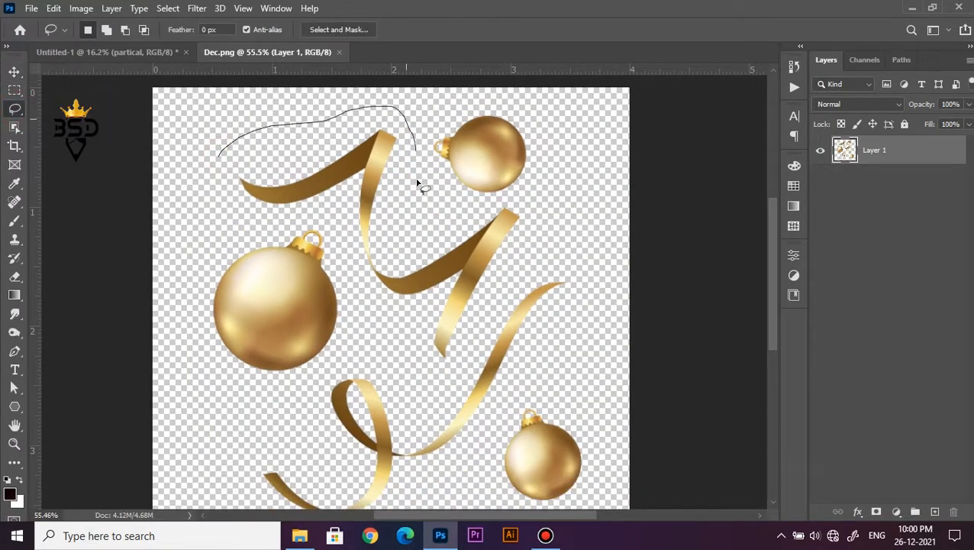
pyautogui.moveTo(304, 215); pyautogui.dragTo(360, 205)
pyautogui.rightClick(376, 165)
pyautogui.click(420, 272)
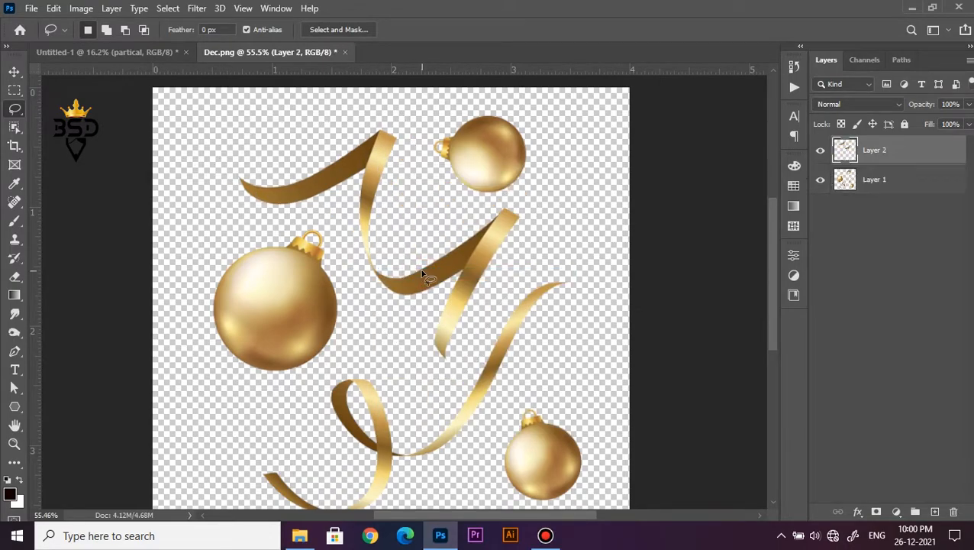
# Bring the zigzag ribbon into the poster, scale it to about 87% and place it beside the upper-left 2.
pyautogui.press('v')
pyautogui.moveTo(382, 159); pyautogui.dragTo(334, 200)
pyautogui.hotkey('ctrl', 't')
pyautogui.press('Return')
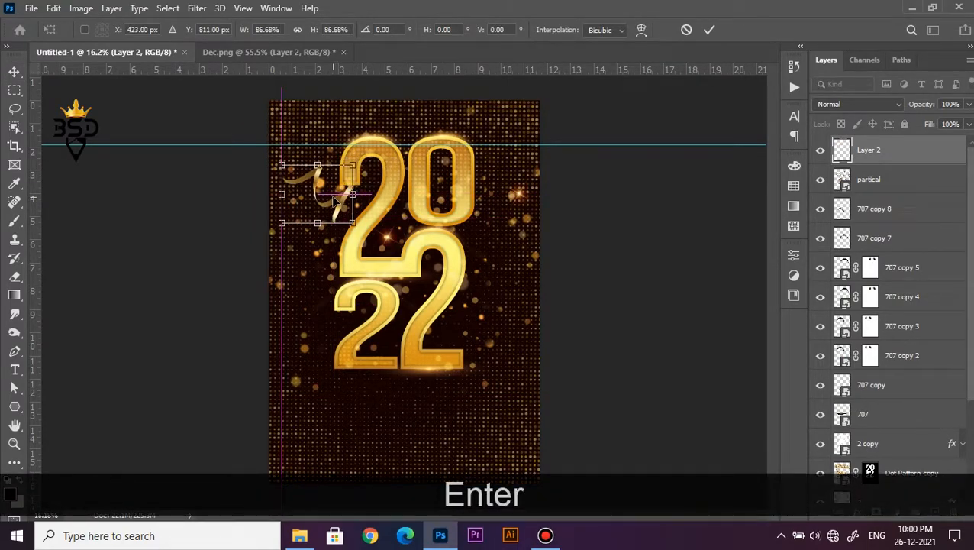
# Duplicate the zigzag ribbon, scale it to about 66%, rotate it about 120° and place it beside the right edge of the large lower 2.
pyautogui.scroll(2, 333, 200)
pyautogui.hotkey('ctrl', 'j')
pyautogui.hotkey('ctrl', 't')
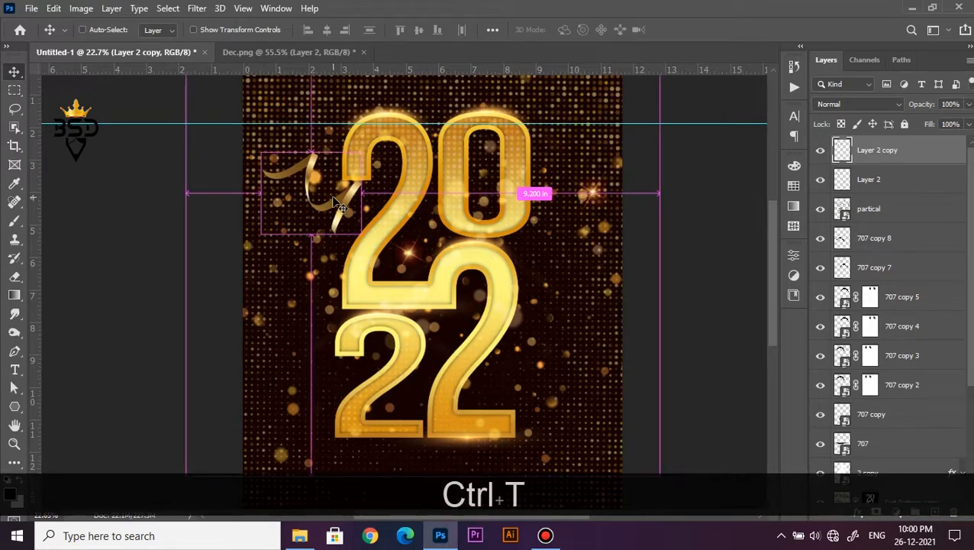
pyautogui.moveTo(340, 205); pyautogui.dragTo(529, 430)
pyautogui.moveTo(542, 310); pyautogui.dragTo(522, 354)
pyautogui.moveTo(566, 385); pyautogui.dragTo(557, 436)
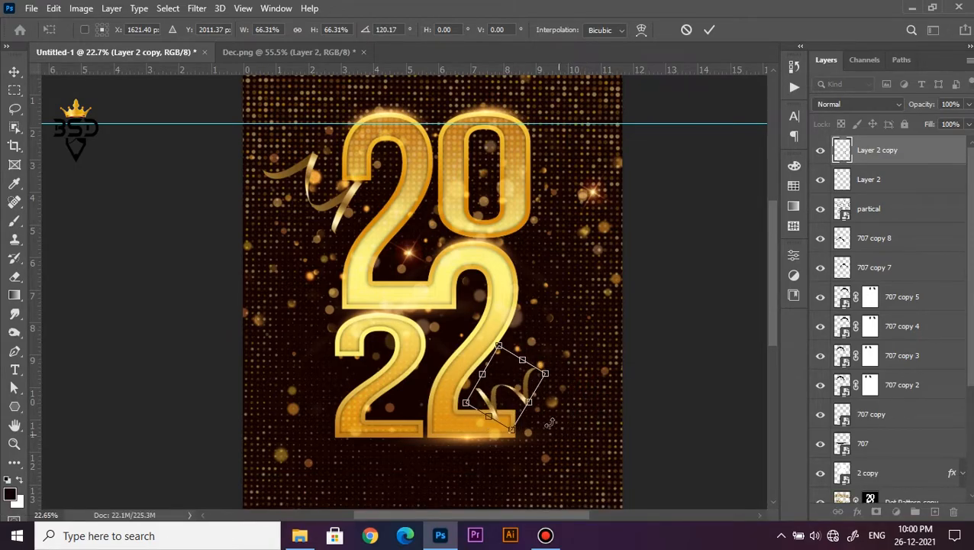
pyautogui.moveTo(507, 393); pyautogui.dragTo(538, 320)
pyautogui.press('Return')
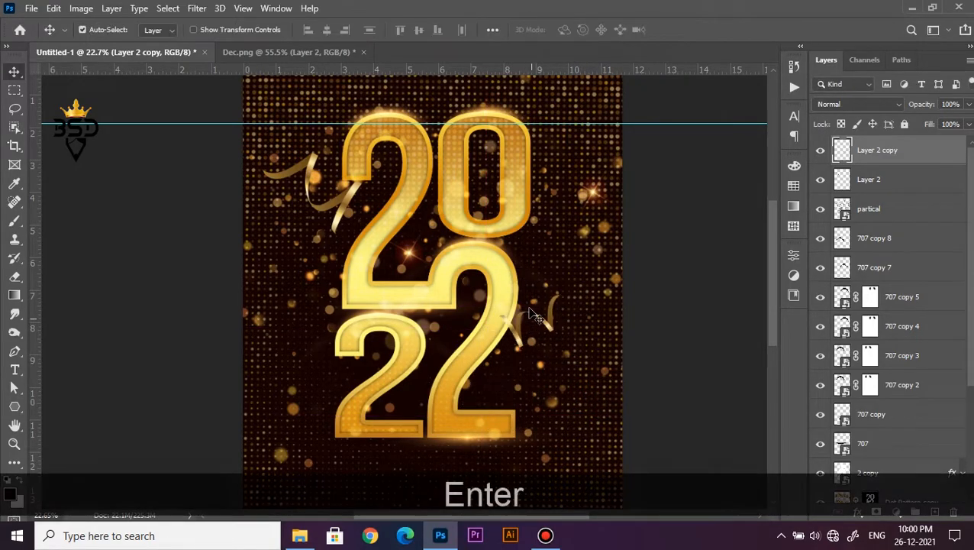
# Outline the lower curly ribbon in Dec.png with the Lasso and cut it onto its own layer.
pyautogui.scroll(-1, 365, 204)
pyautogui.click(257, 52)
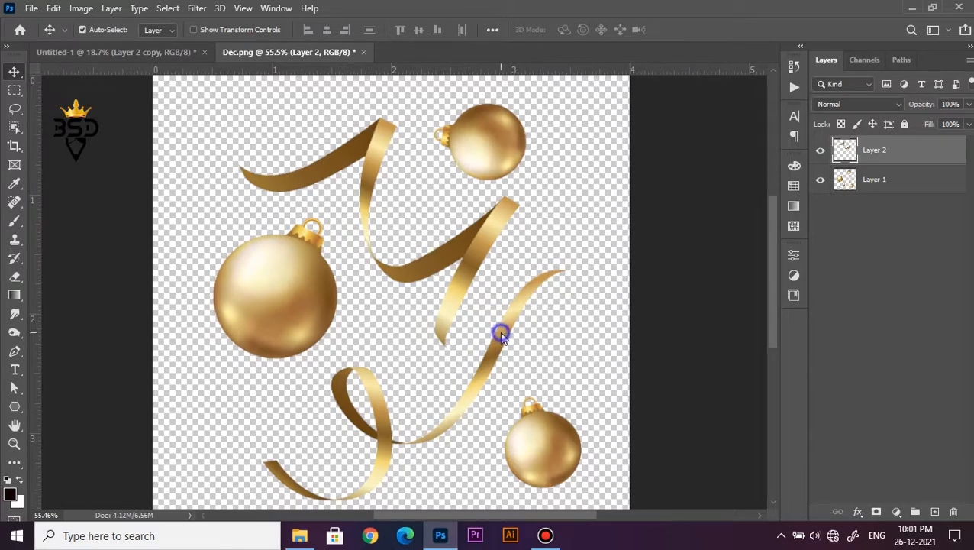
pyautogui.click(501, 334)
pyautogui.press('space')
pyautogui.moveTo(507, 337); pyautogui.dragTo(154, 123)
pyautogui.press('l')
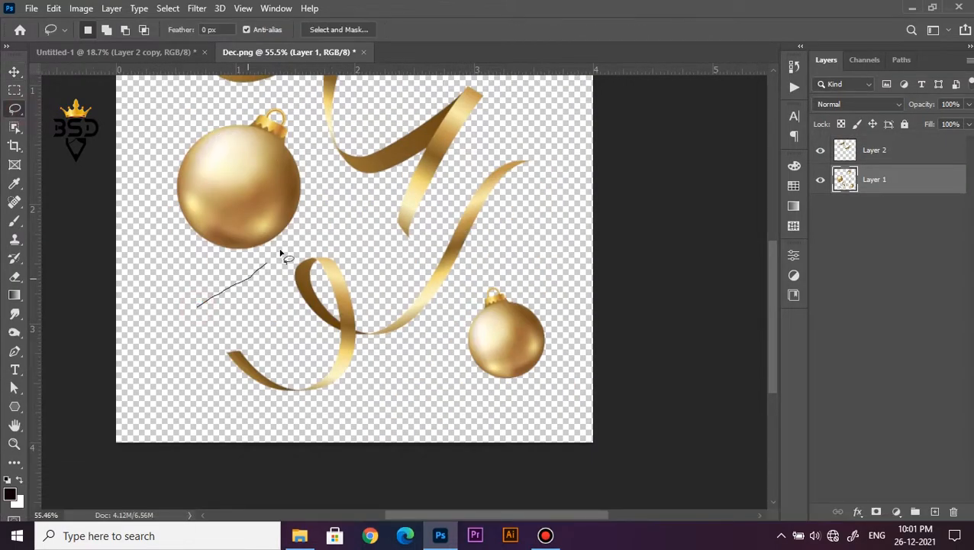
pyautogui.moveTo(366, 402); pyautogui.dragTo(197, 309)
pyautogui.rightClick(357, 320)
pyautogui.click(389, 163)
# Bring the curly ribbon into the poster, place it over the base of the small lower-left 2 and scale it to about 85%.
pyautogui.press('v')
pyautogui.moveTo(348, 298); pyautogui.dragTo(171, 61)
pyautogui.moveTo(282, 237); pyautogui.dragTo(373, 393)
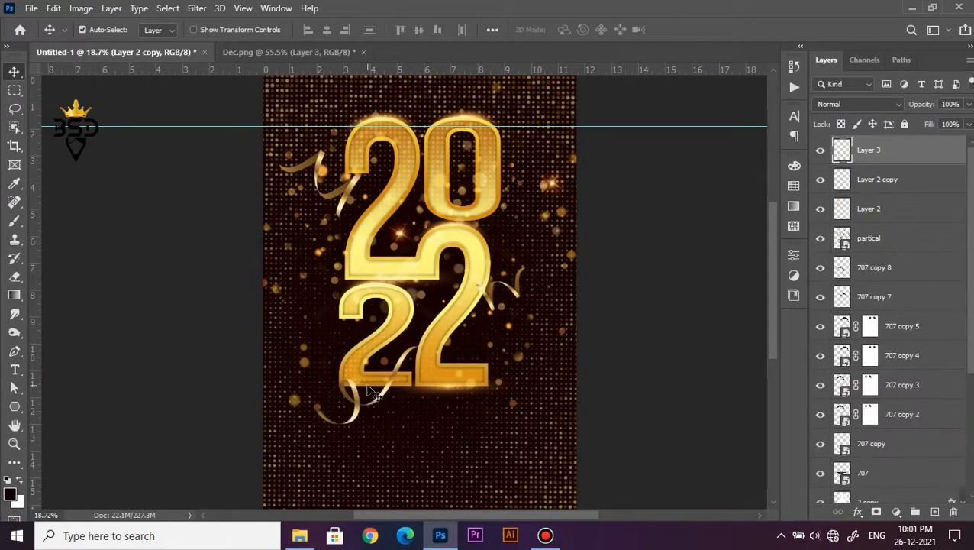
pyautogui.hotkey('ctrl', 't')
pyautogui.moveTo(316, 418); pyautogui.dragTo(330, 412)
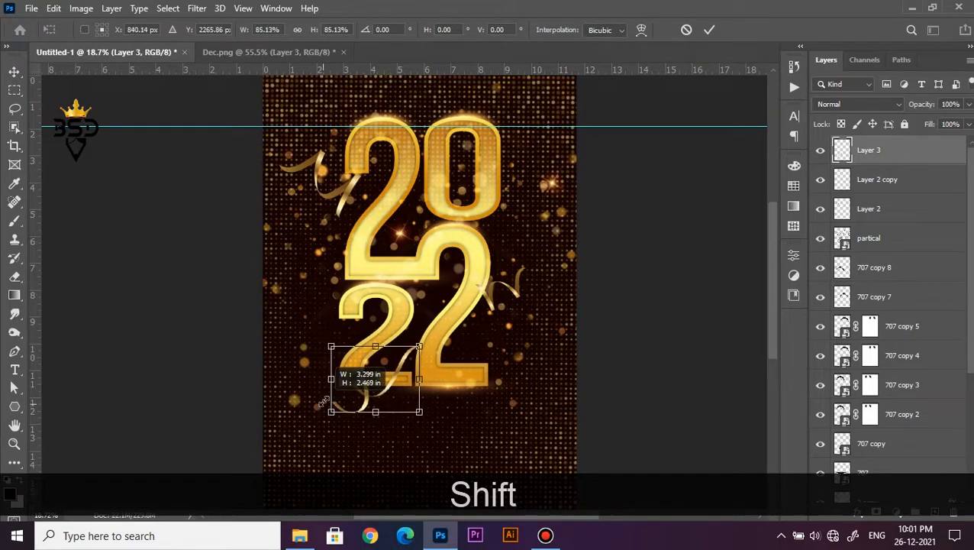
pyautogui.press('Return')
# Duplicate the curly ribbon, scale it to about 80%, rotate it about 43° and place it above the right edge of the 0.
pyautogui.hotkey('ctrl', 'j')
pyautogui.hotkey('ctrl', 't')
pyautogui.moveTo(455, 308); pyautogui.dragTo(538, 96)
pyautogui.moveTo(598, 141); pyautogui.dragTo(604, 192)
pyautogui.moveTo(554, 133); pyautogui.dragTo(529, 84)
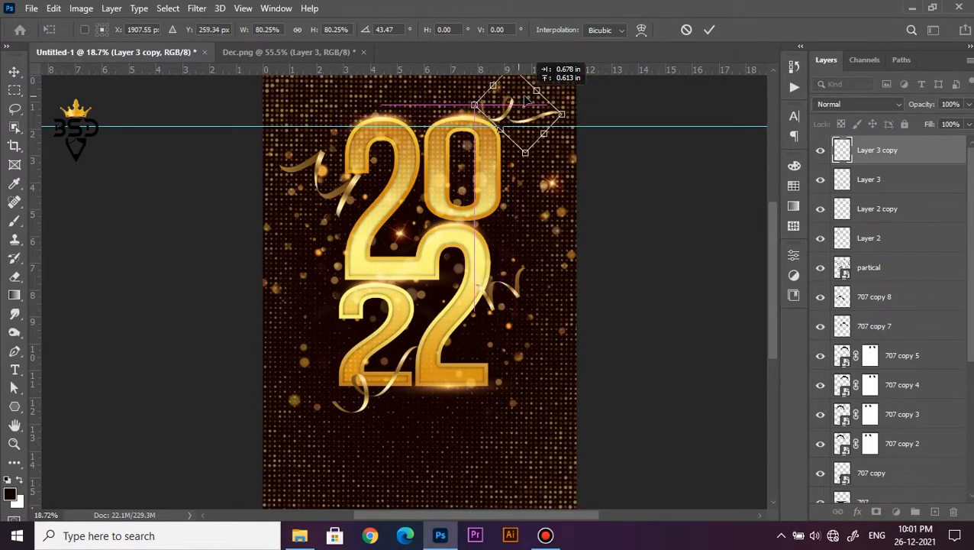
pyautogui.press('Return')
pyautogui.scroll(-2, 429, 265)
pyautogui.scroll(3, 430, 265)
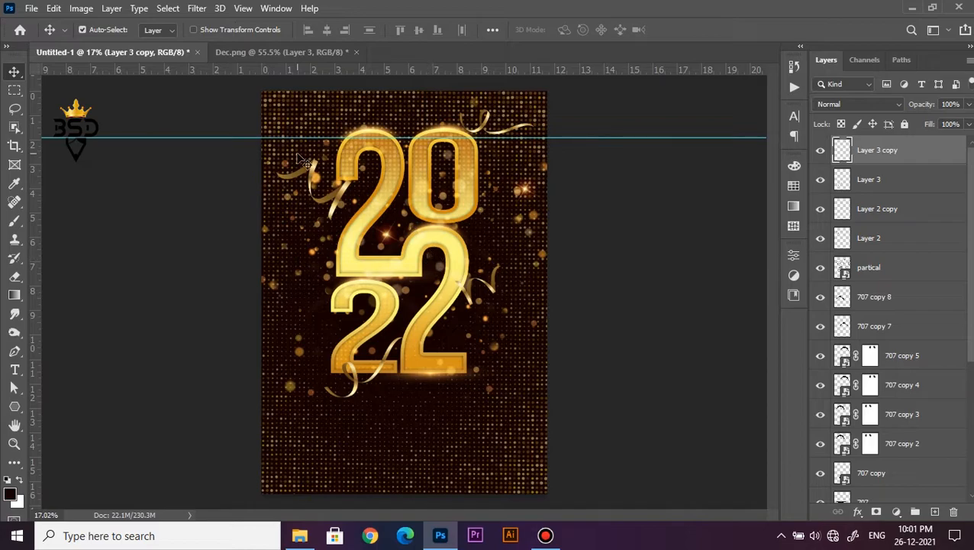
# Outline the large golden bauble in Dec.png with the Lasso and cut it onto its own layer.
pyautogui.click(305, 52)
pyautogui.click(264, 258)
pyautogui.press('l')
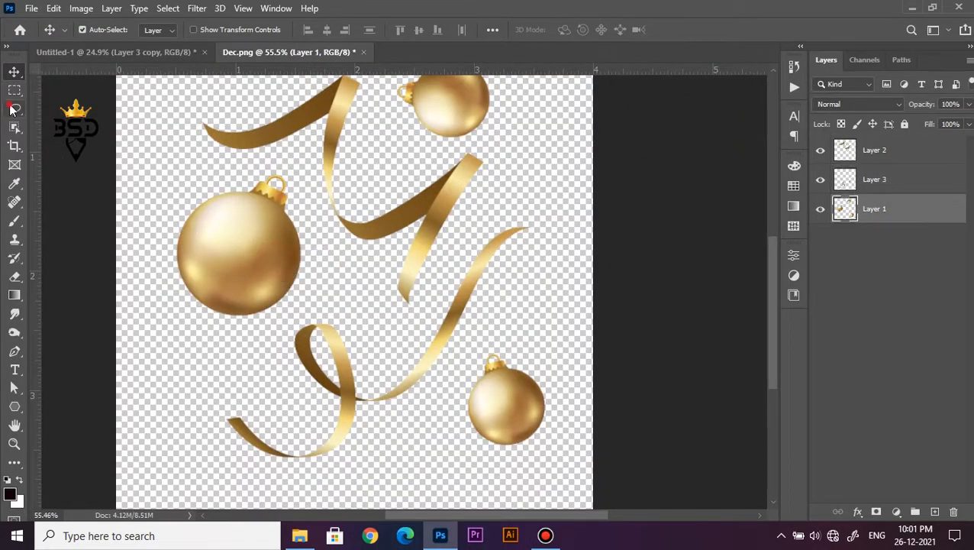
pyautogui.moveTo(282, 325); pyautogui.dragTo(200, 320)
pyautogui.rightClick(223, 281)
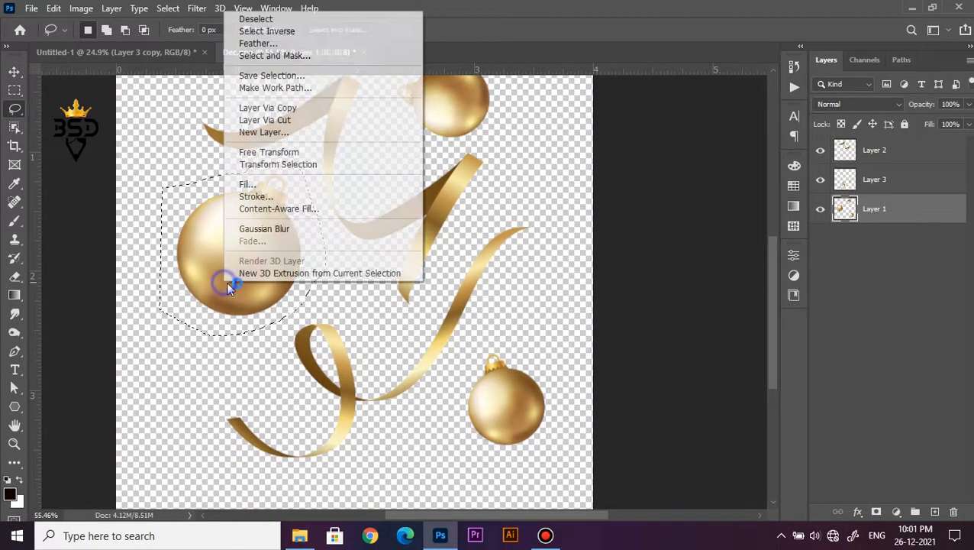
pyautogui.click(303, 121)
# Bring the bauble into the poster, shrink it and place it over the zigzag ribbon beside the upper-left 2.
pyautogui.press('v')
pyautogui.moveTo(196, 197)
pyautogui.mouseDown()
pyautogui.moveTo(184, 107)
pyautogui.moveTo(150, 57)
pyautogui.moveTo(346, 217)
pyautogui.moveTo(384, 174)
pyautogui.mouseUp()
pyautogui.scroll(2, 354, 215)
pyautogui.hotkey('ctrl', 't')
pyautogui.moveTo(327, 163); pyautogui.dragTo(334, 184)
pyautogui.moveTo(342, 223); pyautogui.dragTo(313, 189)
pyautogui.press('Return')
pyautogui.scroll(-1, 349, 229)
pyautogui.press('space')
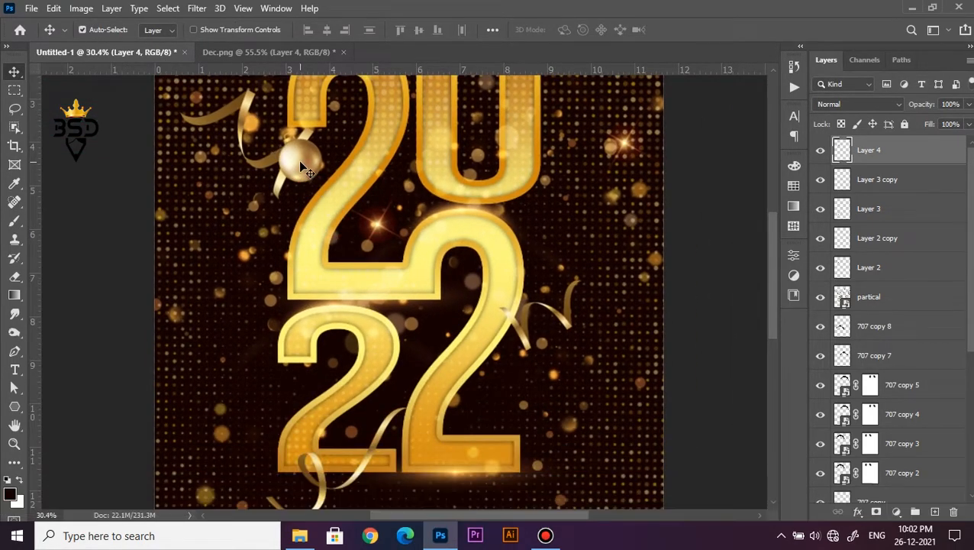
# Apply Curves to the bauble with the RGB black point at input 9, checking the Red channel curve.
pyautogui.hotkey('ctrl', 'm')
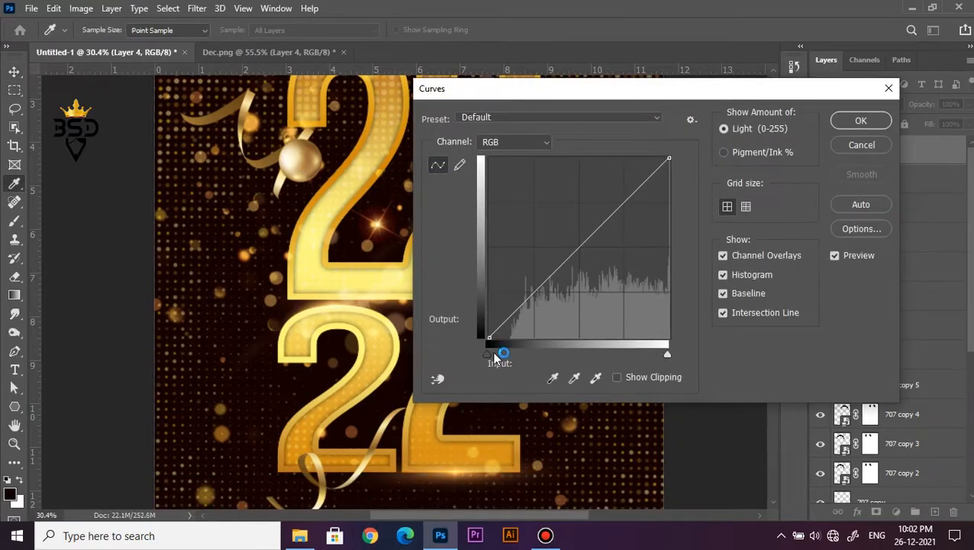
pyautogui.moveTo(494, 348); pyautogui.dragTo(494, 354)
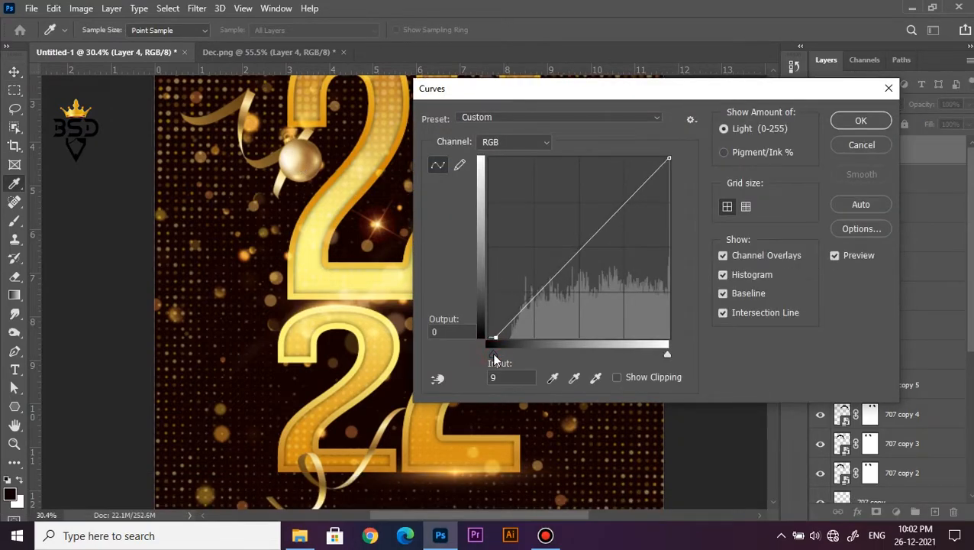
pyautogui.click(533, 143)
pyautogui.click(509, 163)
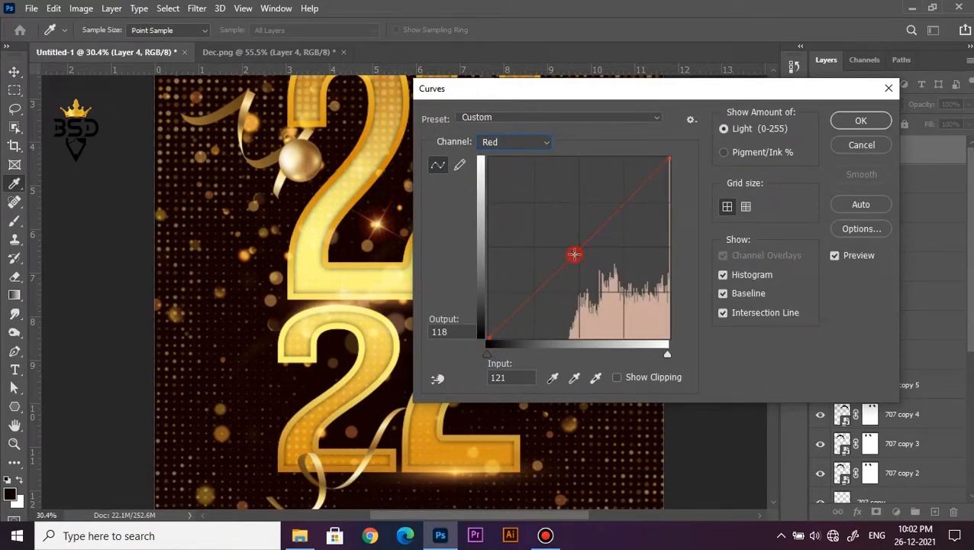
pyautogui.click(846, 122)
# Warm the bauble with Color Balance by setting the midtones' yellow-blue level to -20.
pyautogui.hotkey('ctrl', 'b')
pyautogui.moveTo(686, 382); pyautogui.dragTo(672, 377)
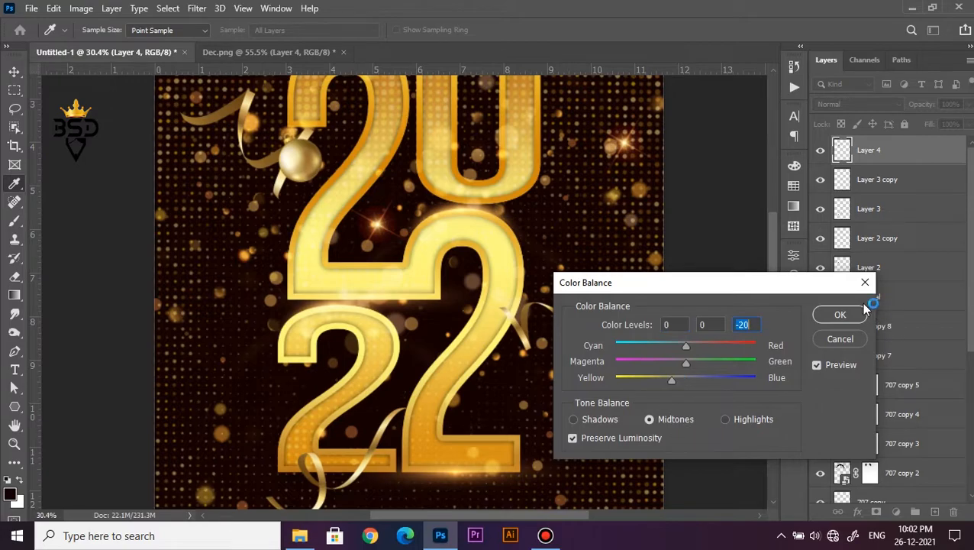
pyautogui.click(841, 316)
pyautogui.scroll(-1, 449, 164)
pyautogui.scroll(2, 372, 161)
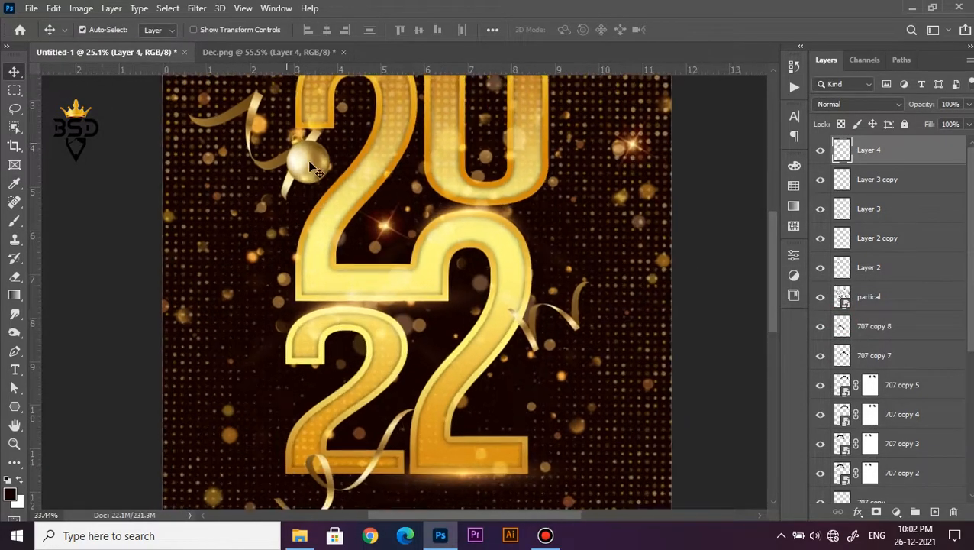
# Duplicate the bauble, place the copy below the ribbon beside the large lower 2 and shrink it.
pyautogui.rightClick(308, 162)
pyautogui.click(321, 173)
pyautogui.moveTo(309, 164); pyautogui.dragTo(557, 403)
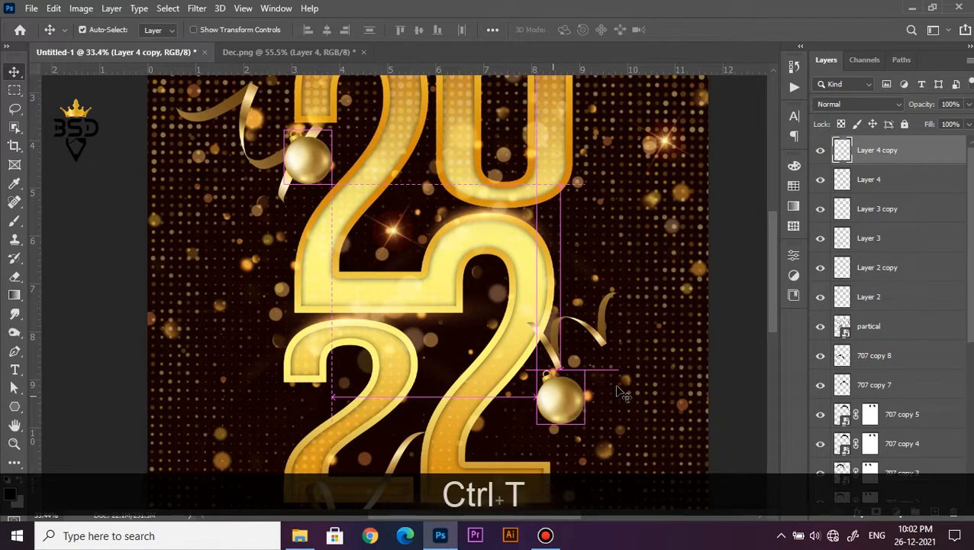
pyautogui.hotkey('ctrl', 't')
pyautogui.scroll(2, 617, 385)
pyautogui.moveTo(614, 380); pyautogui.dragTo(508, 405)
pyautogui.press('Return')
pyautogui.scroll(2, 538, 399)
pyautogui.scroll(-8, 508, 403)
pyautogui.scroll(-1, 445, 284)
pyautogui.scroll(1, 395, 257)
pyautogui.press('space')
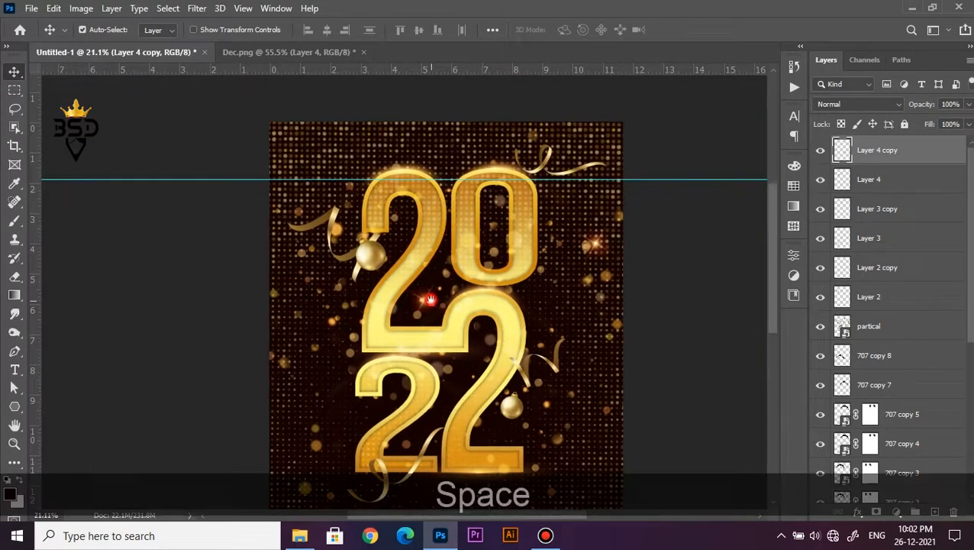
pyautogui.scroll(-3, 430, 300)
pyautogui.scroll(1, 425, 280)
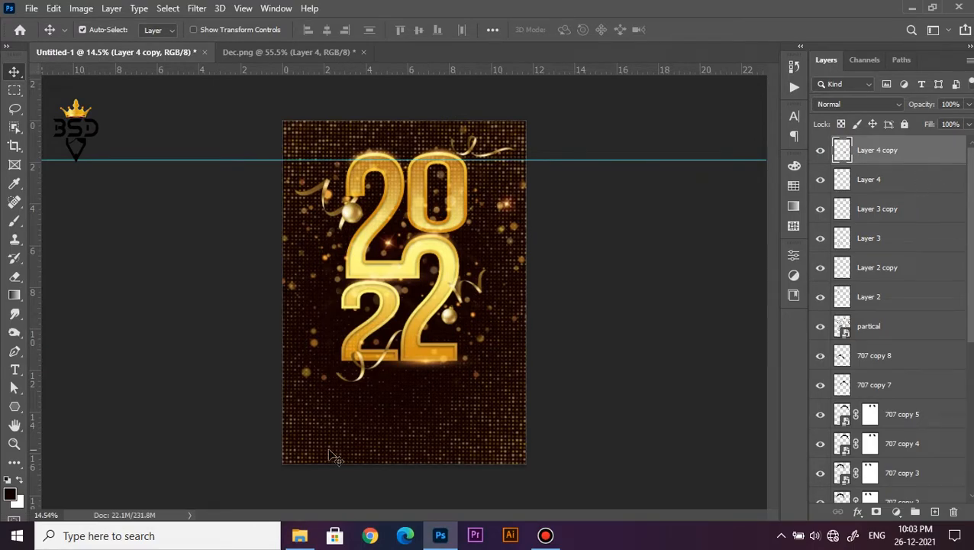
# Place the Bottle image from the 2022 folder and enlarge it in the poster's lower-right corner.
pyautogui.click(299, 534)
pyautogui.moveTo(243, 196); pyautogui.dragTo(488, 468)
pyautogui.moveTo(419, 322); pyautogui.dragTo(498, 423)
pyautogui.moveTo(548, 319); pyautogui.dragTo(577, 265)
pyautogui.scroll(3, 524, 385)
pyautogui.moveTo(524, 384); pyautogui.dragTo(515, 243)
pyautogui.moveTo(646, 322); pyautogui.dragTo(652, 307)
pyautogui.moveTo(475, 332); pyautogui.dragTo(469, 337)
# Tilt the bottle to about -11°, fine-tune its size and position so it sprays toward the numerals, and commit the placement.
pyautogui.scroll(-3, 469, 337)
pyautogui.moveTo(591, 268); pyautogui.dragTo(577, 285)
pyautogui.scroll(2, 523, 422)
pyautogui.moveTo(524, 423); pyautogui.dragTo(460, 273)
pyautogui.moveTo(452, 312); pyautogui.dragTo(456, 319)
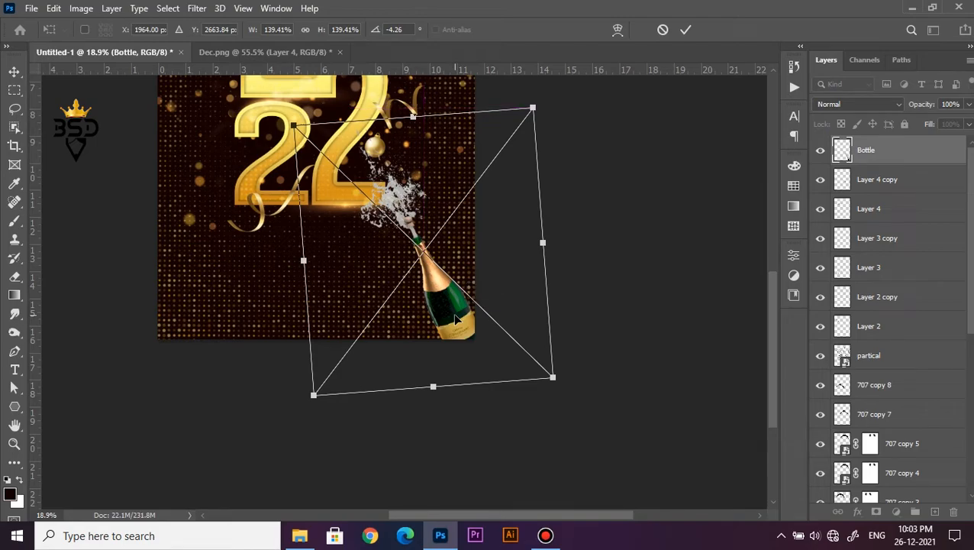
pyautogui.scroll(-2, 453, 313)
pyautogui.moveTo(633, 385); pyautogui.dragTo(645, 359)
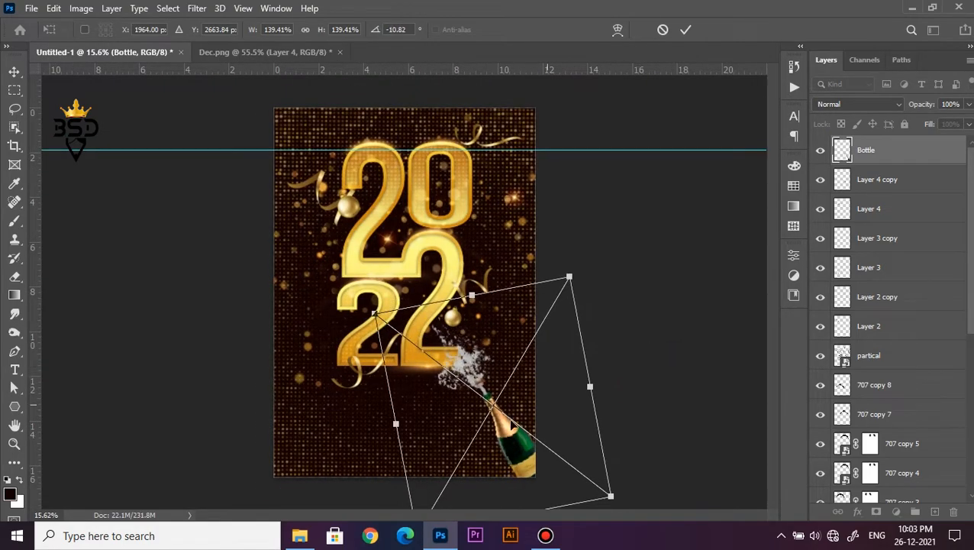
pyautogui.moveTo(506, 433); pyautogui.dragTo(498, 432)
pyautogui.moveTo(367, 313); pyautogui.dragTo(365, 311)
pyautogui.press('Return')
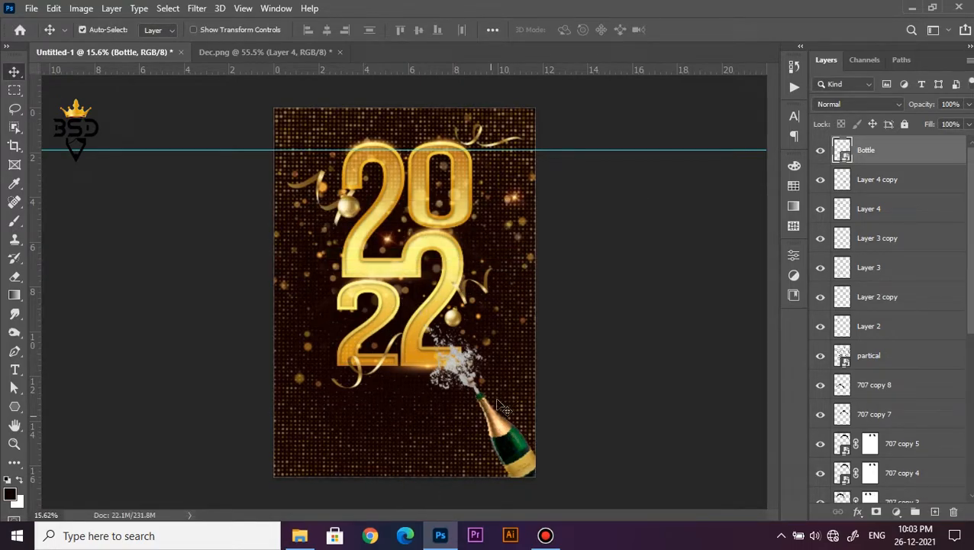
# Increase the Bottle layer's contrast with Curves by moving the RGB black and white points slightly inward.
pyautogui.scroll(4, 497, 405)
pyautogui.moveTo(497, 408); pyautogui.dragTo(525, 238)
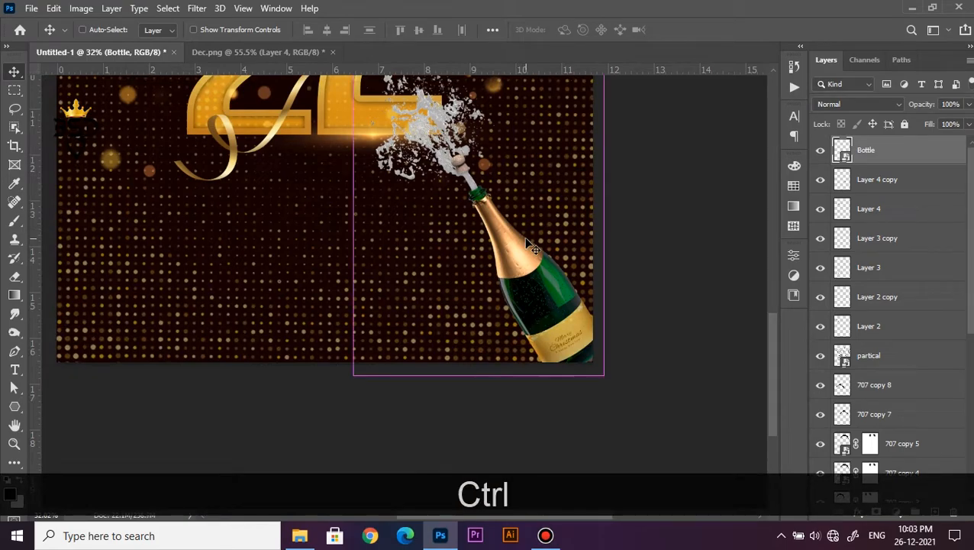
pyautogui.hotkey('ctrl', 'm')
pyautogui.moveTo(489, 118); pyautogui.dragTo(668, 139)
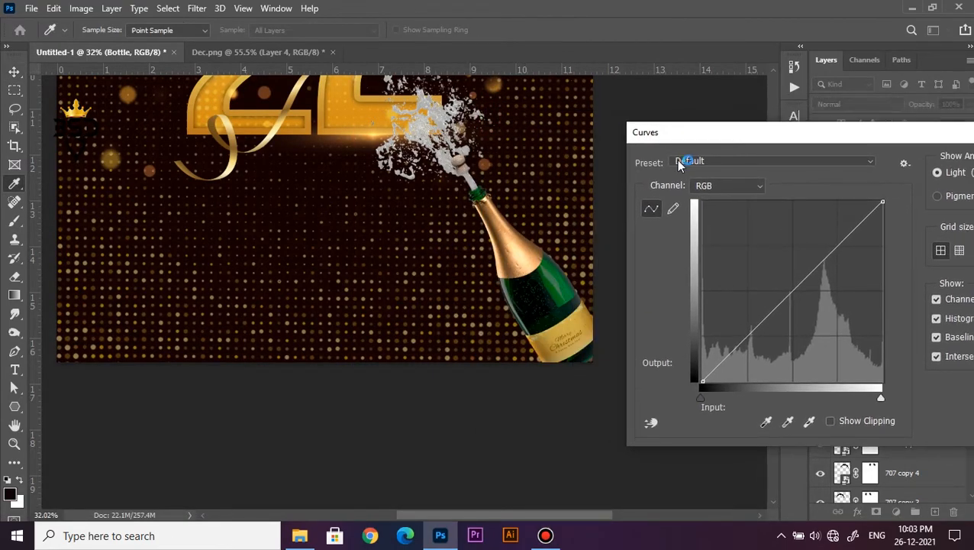
pyautogui.moveTo(715, 401); pyautogui.dragTo(714, 400)
pyautogui.moveTo(877, 402); pyautogui.dragTo(874, 398)
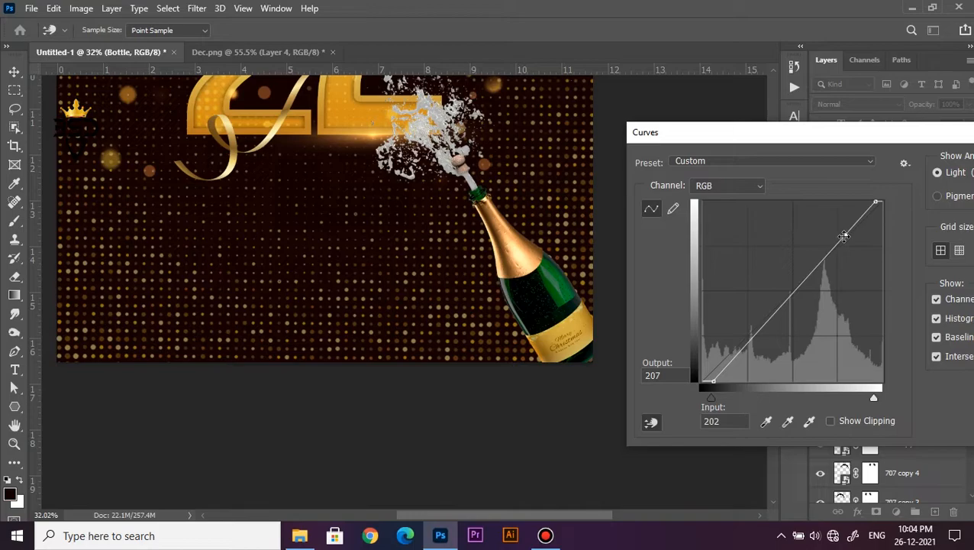
pyautogui.moveTo(732, 133); pyautogui.dragTo(597, 129)
pyautogui.click(927, 162)
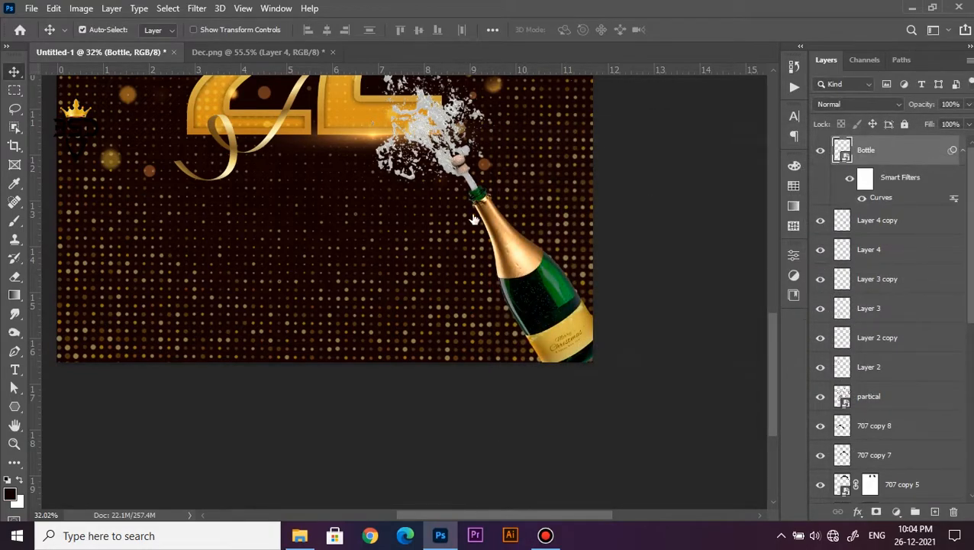
# Collapse the Bottle layer's filter list, duplicate the layer and select the original below the copy.
pyautogui.click(963, 154)
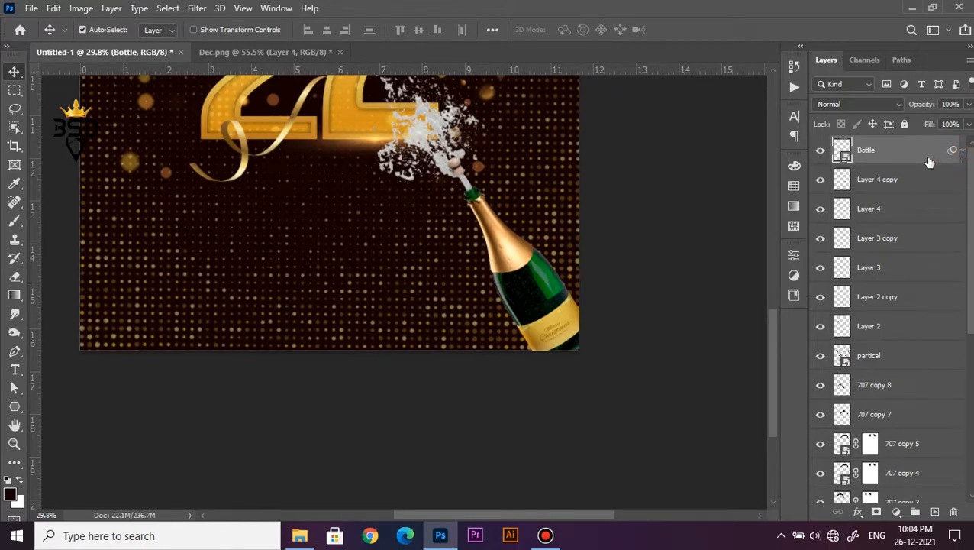
pyautogui.hotkey('ctrl', 'j')
pyautogui.click(898, 189)
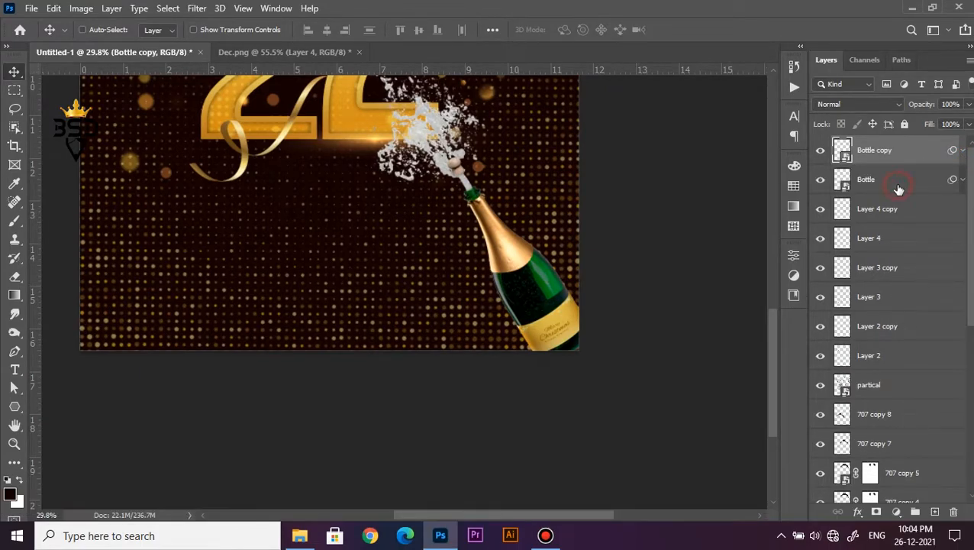
# Add a black Color Overlay in Normal mode at 100% opacity to the original Bottle layer.
pyautogui.rightClick(882, 186)
pyautogui.click(880, 506)
pyautogui.click(959, 182)
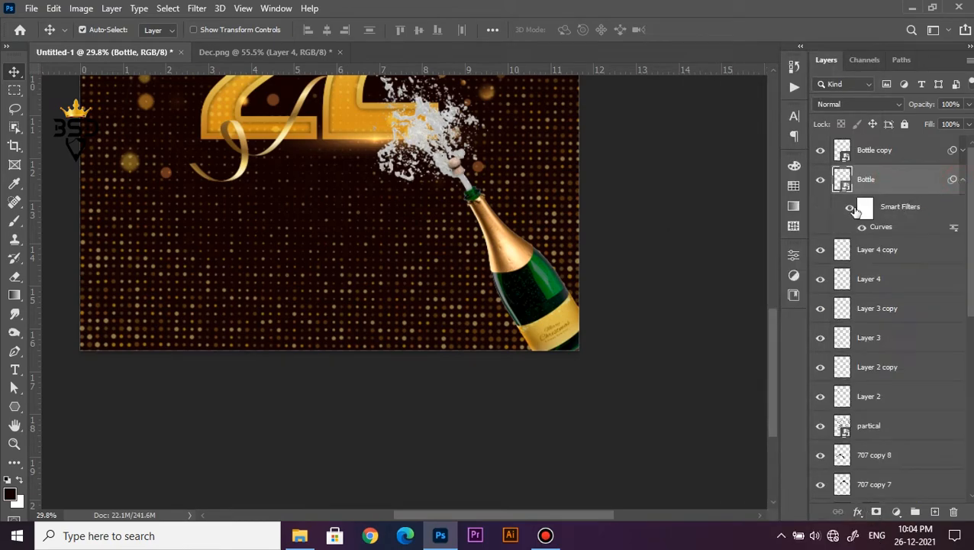
pyautogui.click(859, 513)
pyautogui.click(880, 459)
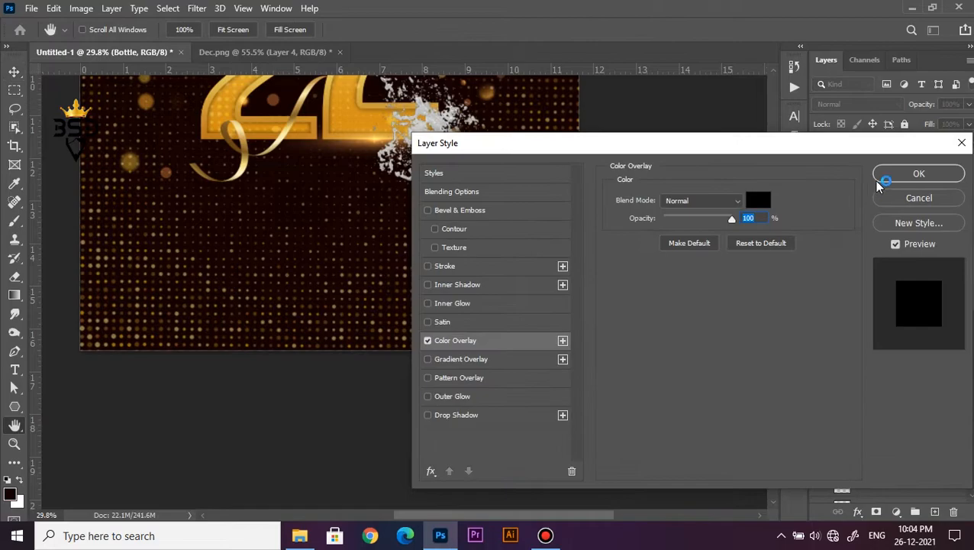
pyautogui.click(881, 182)
# Convert the black Bottle layer to a smart object and nudge it slightly left as a shadow edge behind the bottle.
pyautogui.rightClick(873, 185)
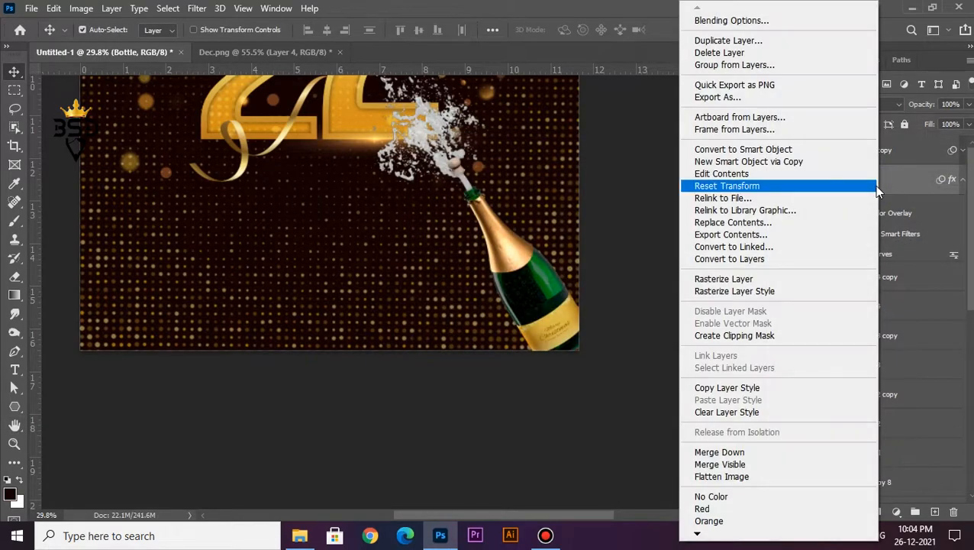
pyautogui.click(814, 161)
pyautogui.scroll(2, 551, 265)
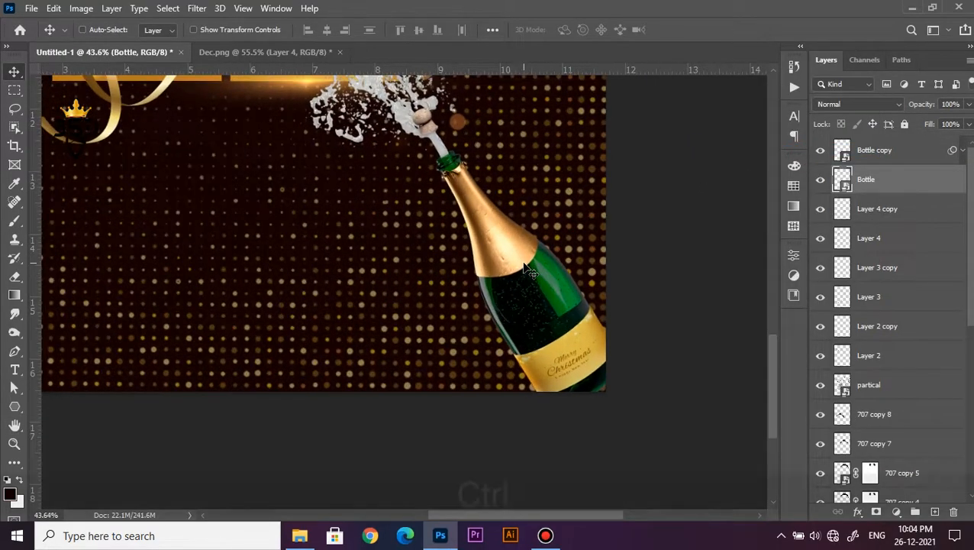
pyautogui.hotkey('ctrl', 't')
pyautogui.press('Left')
pyautogui.press('Left')
pyautogui.press('Left')
pyautogui.press('Left')
pyautogui.press('Left')
pyautogui.press('Left')
pyautogui.press('Left')
pyautogui.press('Left')
pyautogui.press('Left')
pyautogui.press('Left')
pyautogui.press('Left')
pyautogui.press('Left')
pyautogui.press('Left')
pyautogui.press('Left')
pyautogui.press('Left')
pyautogui.press('Left')
pyautogui.press('Left')
pyautogui.press('Left')
pyautogui.press('Left')
pyautogui.press('Left')
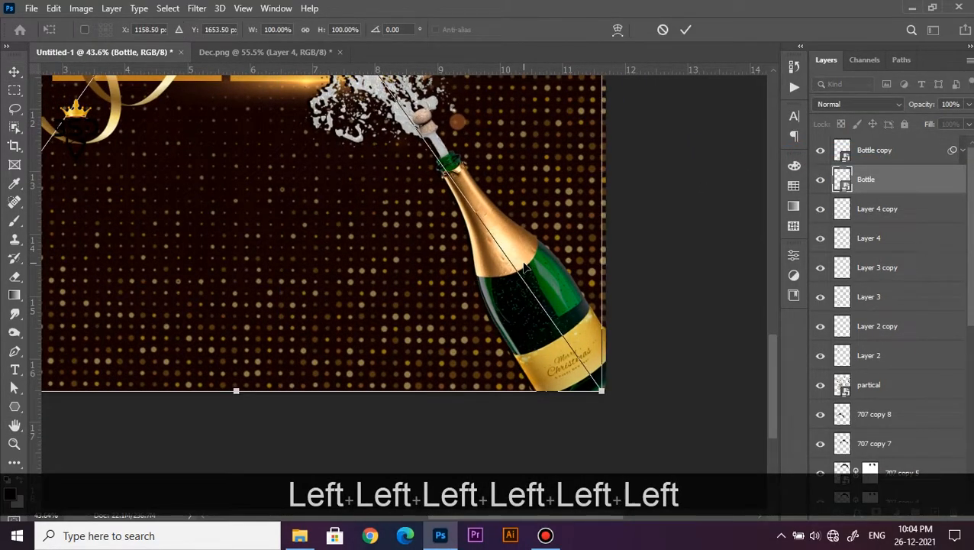
pyautogui.scroll(1, 496, 334)
pyautogui.press('Left')
pyautogui.press('Left')
pyautogui.press('Left')
pyautogui.press('Left')
pyautogui.press('Left')
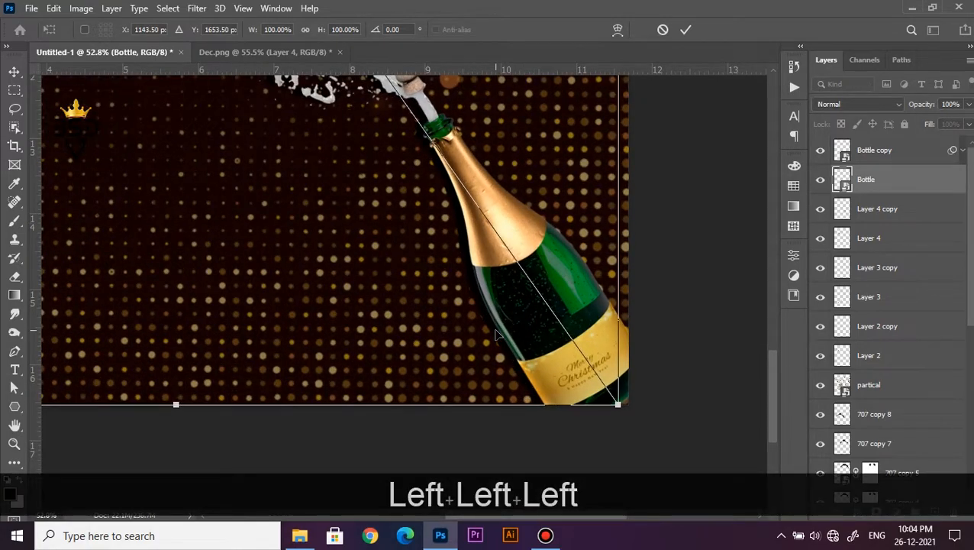
pyautogui.press('Return')
# Apply a 9.6 px Gaussian Blur to the black Bottle shadow layer and lower its opacity to 84%.
pyautogui.scroll(-3, 496, 333)
pyautogui.scroll(3, 484, 345)
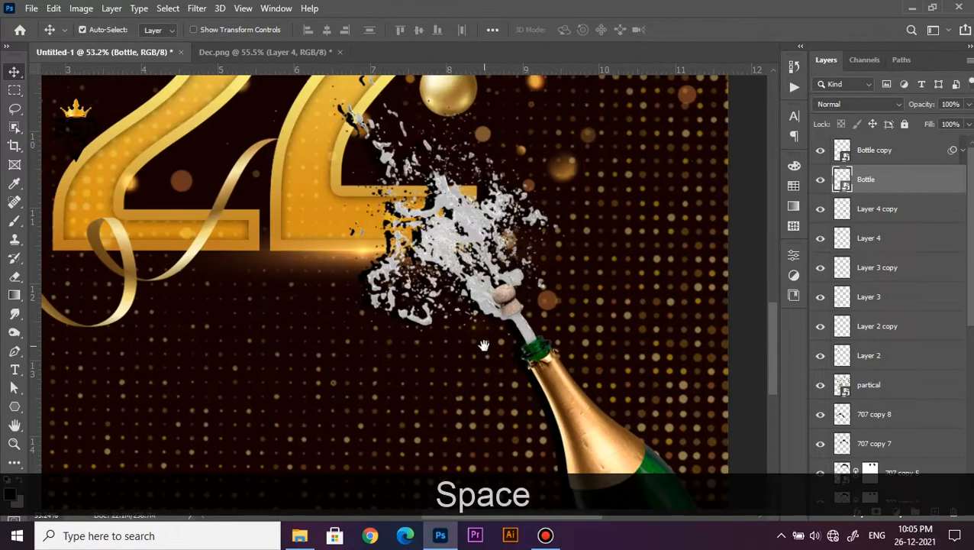
pyautogui.click(200, 9)
pyautogui.moveTo(271, 191)
pyautogui.click(413, 245)
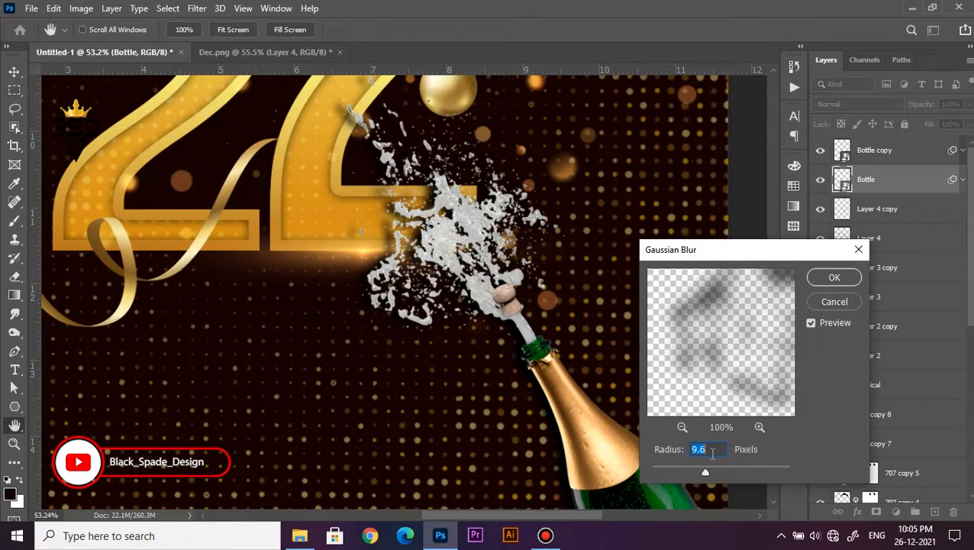
pyautogui.click(835, 278)
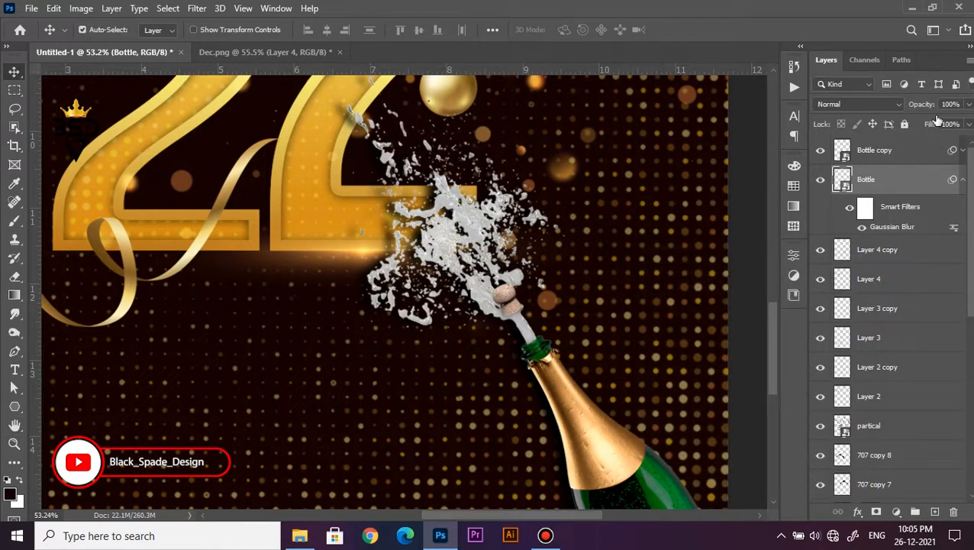
pyautogui.moveTo(918, 106); pyautogui.dragTo(912, 106)
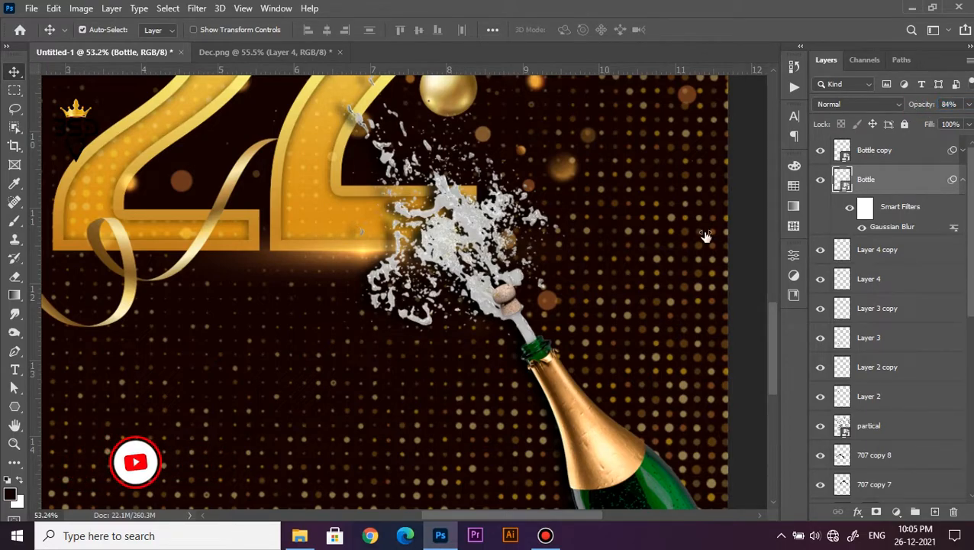
# Select the bottle and its shadow together, rotate them about 3.4° and reposition them in the poster's lower-right corner.
pyautogui.scroll(-2, 554, 309)
pyautogui.scroll(-8, 548, 301)
pyautogui.scroll(5, 547, 301)
pyautogui.press('space')
pyautogui.scroll(-2, 546, 300)
pyautogui.click(963, 181)
pyautogui.keyDown('ctrl'); pyautogui.click(913, 156); pyautogui.keyUp('ctrl')
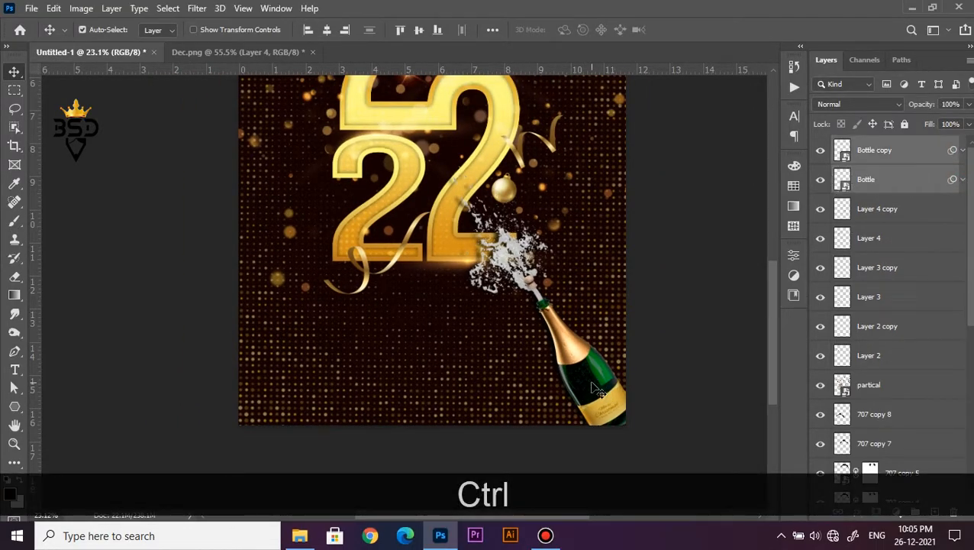
pyautogui.moveTo(598, 390); pyautogui.dragTo(596, 396)
pyautogui.hotkey('ctrl', 't')
pyautogui.moveTo(687, 321); pyautogui.dragTo(683, 330)
pyautogui.moveTo(580, 404); pyautogui.dragTo(587, 403)
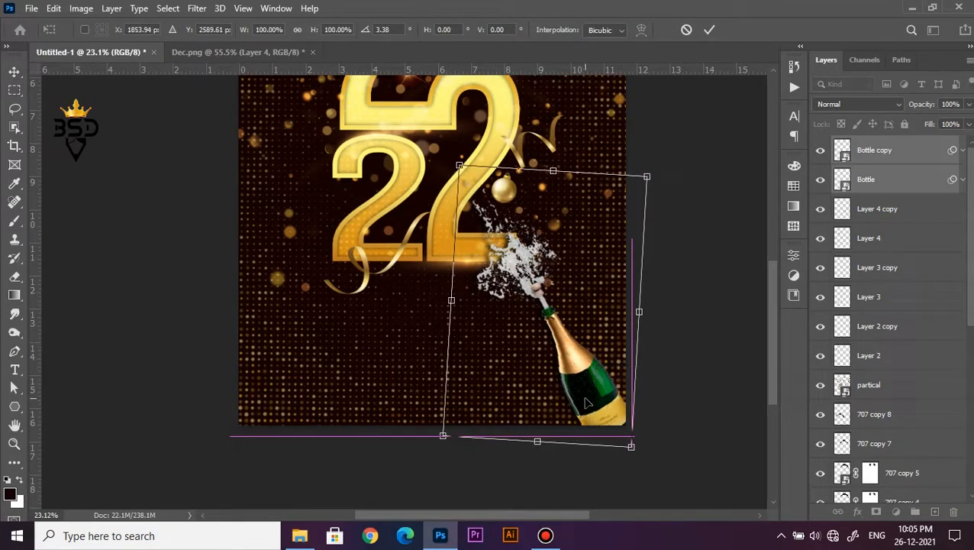
pyautogui.press('Return')
# Reduce the Bottle shadow layer's opacity to 81%.
pyautogui.moveTo(539, 289); pyautogui.dragTo(516, 333)
pyautogui.scroll(5, 516, 333)
pyautogui.moveTo(911, 108); pyautogui.dragTo(909, 108)
pyautogui.scroll(-8, 455, 250)
# Duplicate the bottle and its shadow, flip the copies horizontally and place them in the poster's lower-left corner.
pyautogui.keyDown('ctrl'); pyautogui.click(878, 153); pyautogui.keyUp('ctrl')
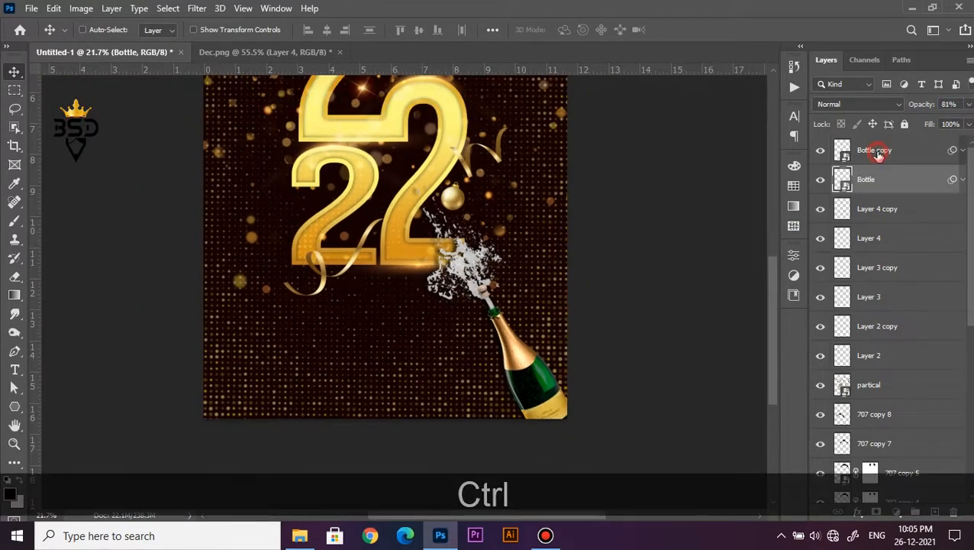
pyautogui.hotkey('ctrl', 'j')
pyautogui.hotkey('ctrl', 't')
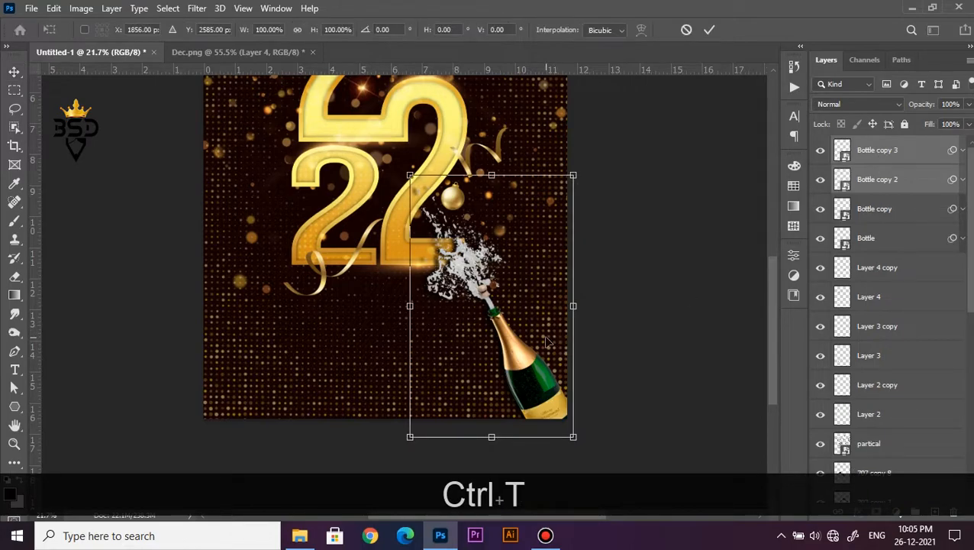
pyautogui.rightClick(542, 352)
pyautogui.click(588, 315)
pyautogui.moveTo(473, 370); pyautogui.dragTo(255, 371)
pyautogui.press('Return')
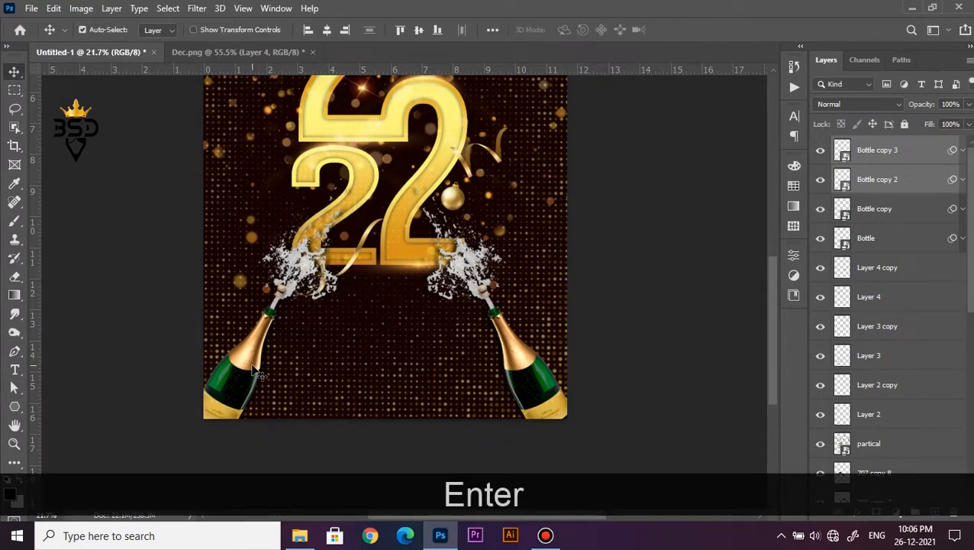
# Move the Bottle and Bottle copy layers below the 2 layer so the right bottle's spray sits behind the numerals.
pyautogui.hotkey('ctrl', '0')
pyautogui.scroll(4, 343, 407)
pyautogui.moveTo(391, 398); pyautogui.dragTo(364, 242)
pyautogui.click(875, 213)
pyautogui.keyDown('ctrl'); pyautogui.click(890, 243); pyautogui.keyUp('ctrl')
pyautogui.moveTo(916, 252); pyautogui.dragTo(878, 395)
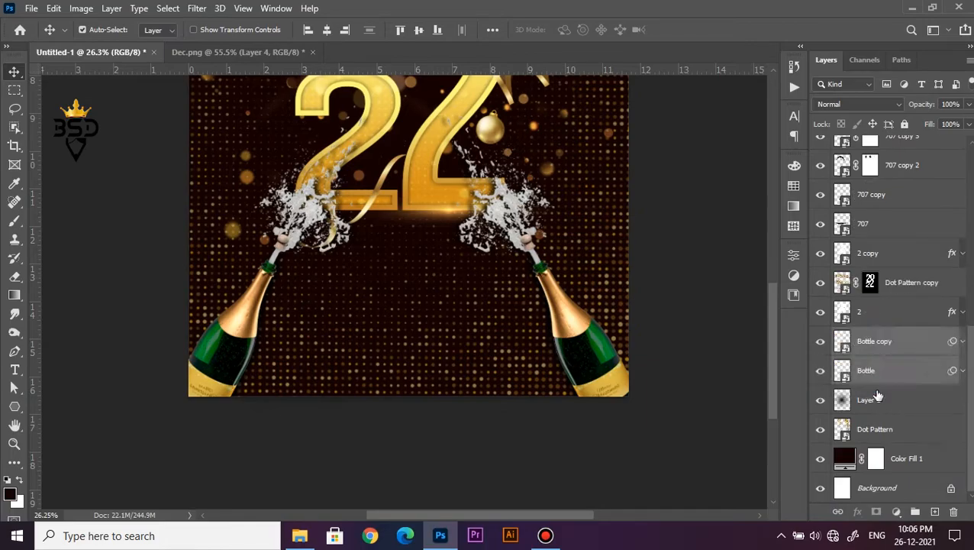
pyautogui.scroll(-6, 493, 254)
pyautogui.scroll(2, 442, 409)
pyautogui.scroll(5, 440, 409)
# Add the white text "HAPPY" in Bebas Neue Regular at 72 pt between the two bottles, on top of all layers.
pyautogui.press('space')
pyautogui.moveTo(440, 412); pyautogui.dragTo(526, 247)
pyautogui.scroll(10, 954, 161)
pyautogui.click(908, 151)
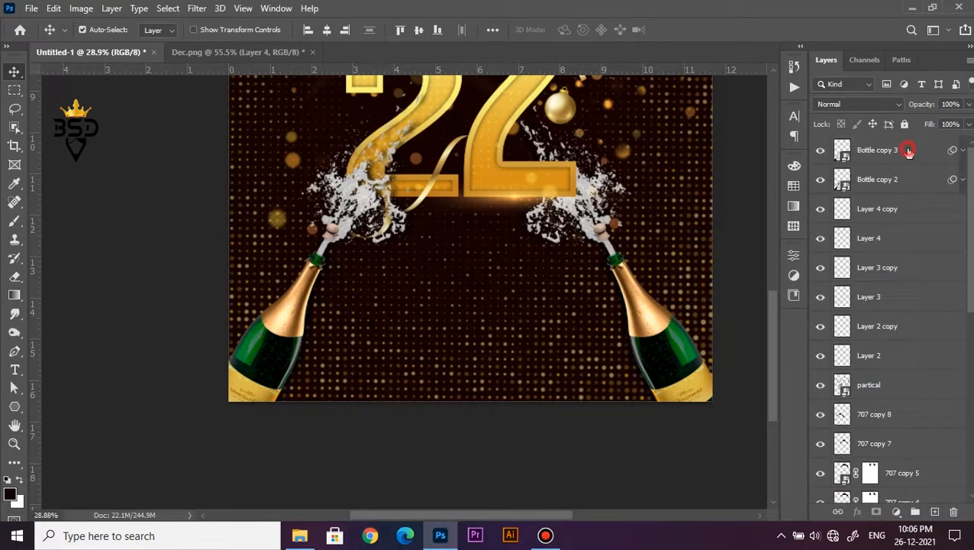
pyautogui.scroll(2, 493, 294)
pyautogui.press('space')
pyautogui.moveTo(485, 298); pyautogui.dragTo(488, 294)
pyautogui.press('t')
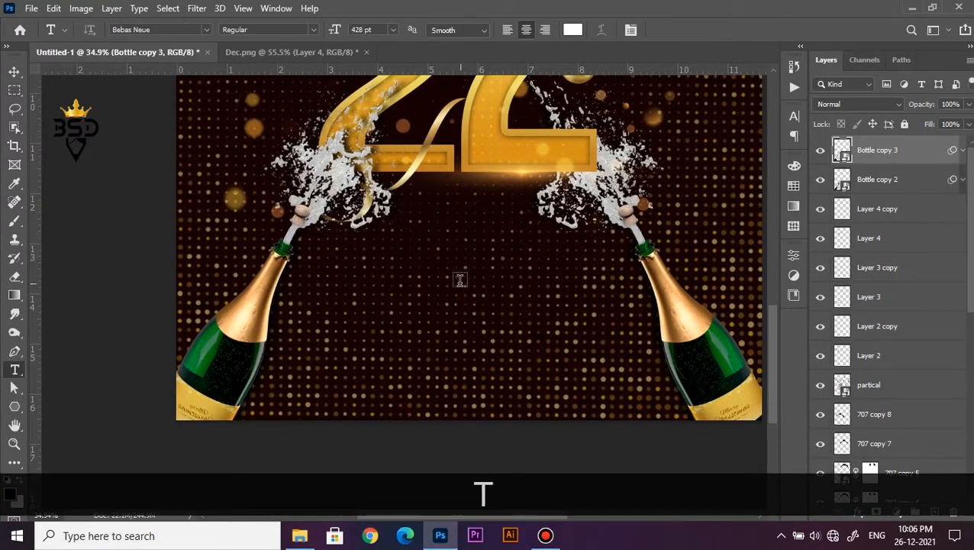
pyautogui.click(460, 280)
pyautogui.moveTo(334, 29); pyautogui.dragTo(30, 99)
pyautogui.write('HAPPY')
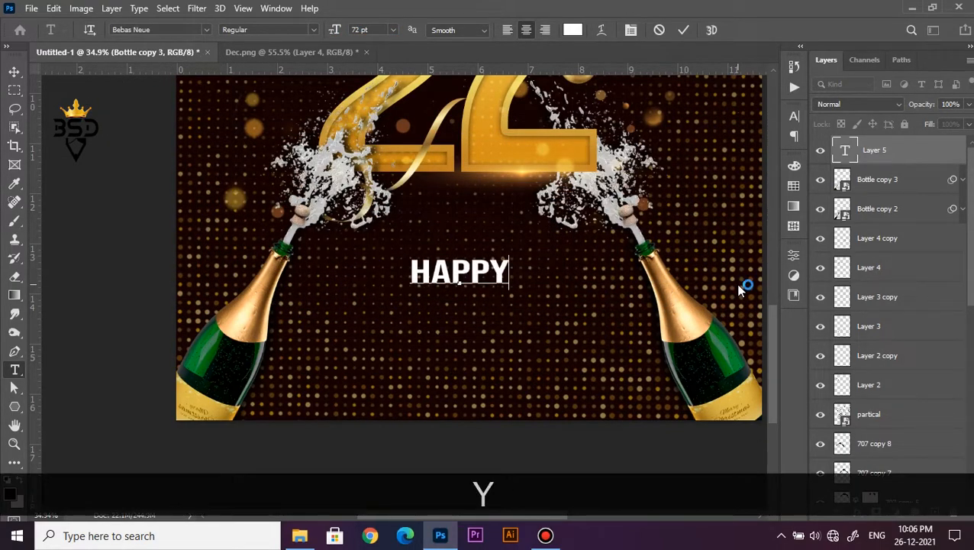
# Set the HAPPY text's vertical scale to 80% and tracking to 60, and commit the text.
pyautogui.hotkey('ctrl', 'a')
pyautogui.click(630, 31)
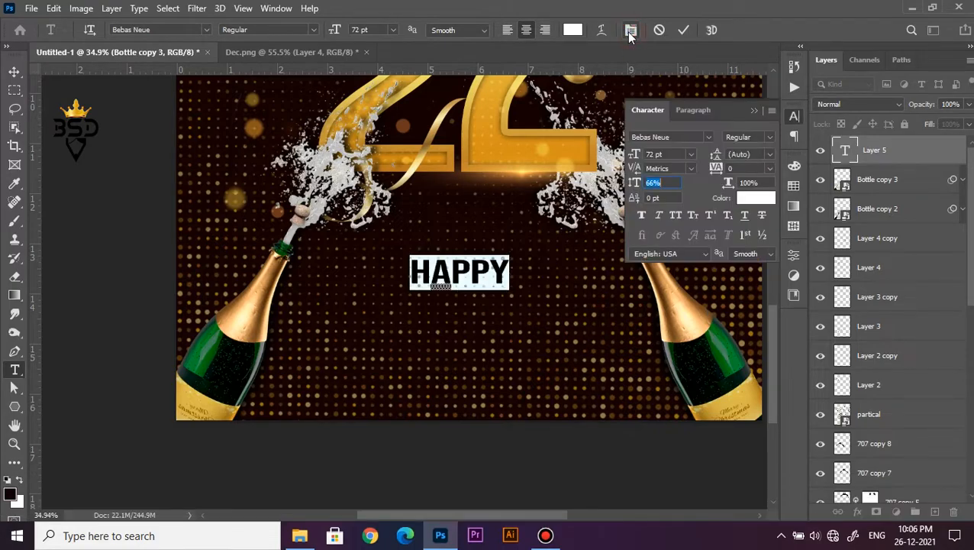
pyautogui.write('80')
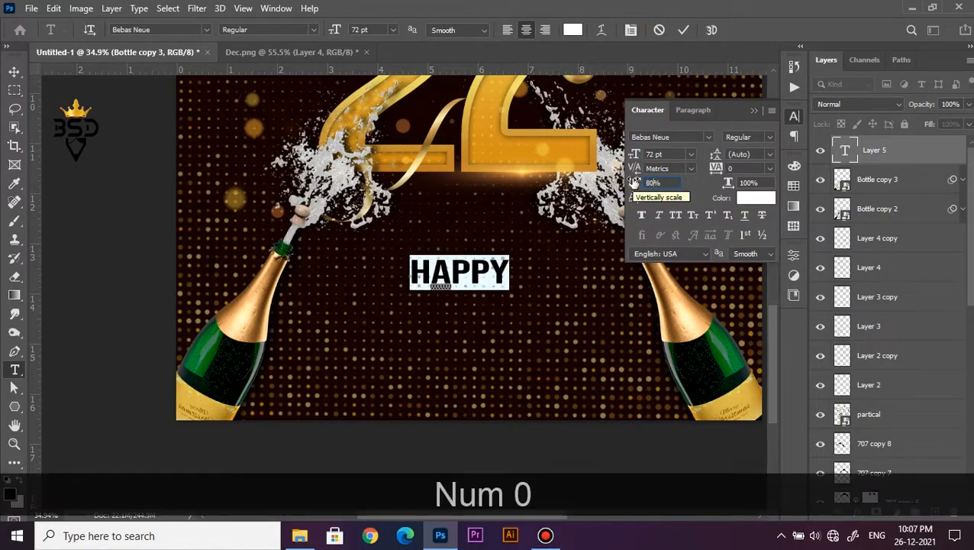
pyautogui.moveTo(713, 170); pyautogui.dragTo(715, 169)
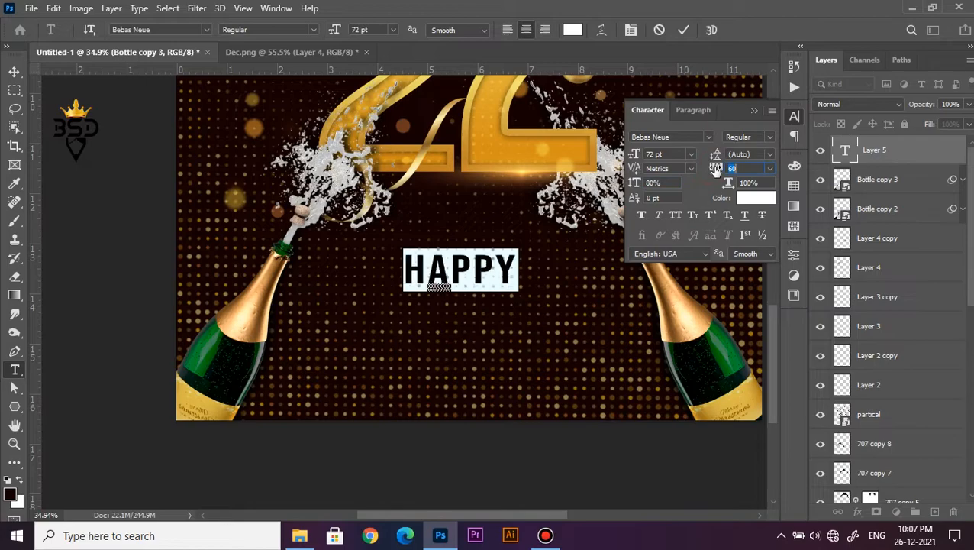
pyautogui.click(683, 30)
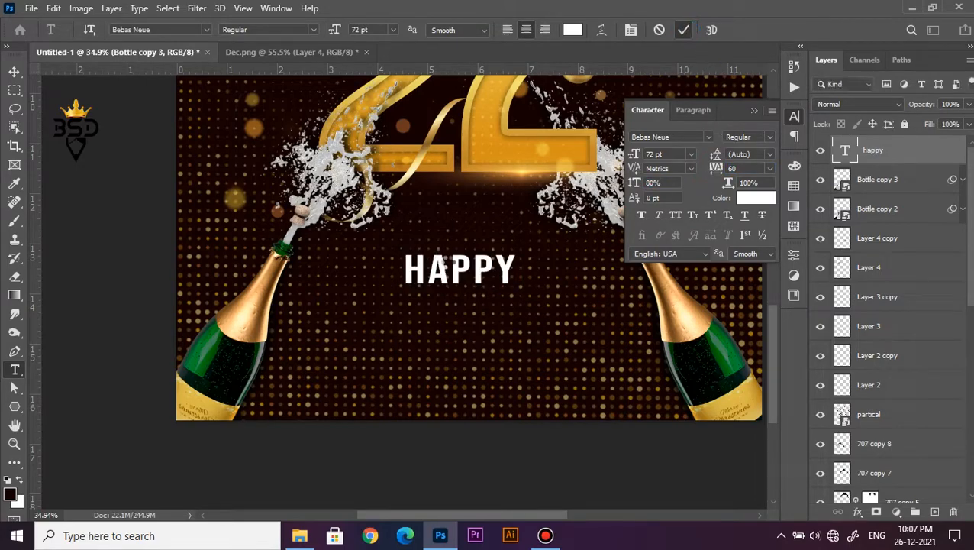
# Duplicate the HAPPY text directly below itself and replace the copy's wording with "New Year".
pyautogui.scroll(3, 458, 265)
pyautogui.scroll(-3, 458, 265)
pyautogui.press('v')
pyautogui.scroll(3, 466, 287)
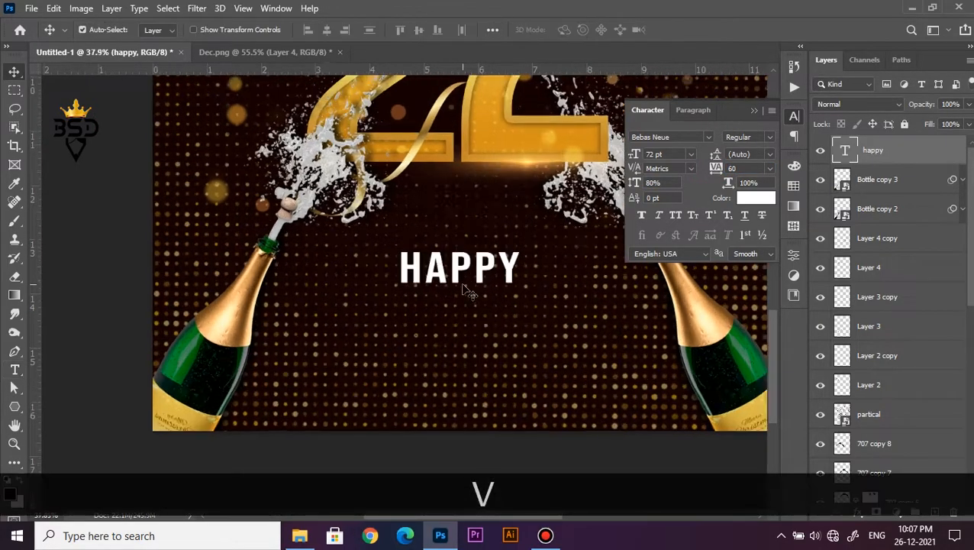
pyautogui.moveTo(461, 281); pyautogui.dragTo(458, 312)
pyautogui.scroll(-2, 458, 311)
pyautogui.doubleClick(842, 152)
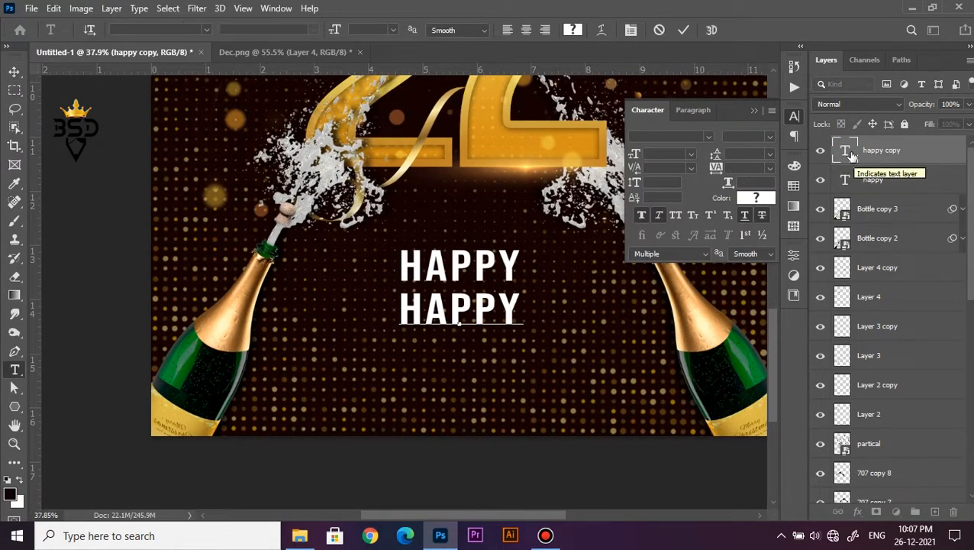
pyautogui.doubleClick(848, 153)
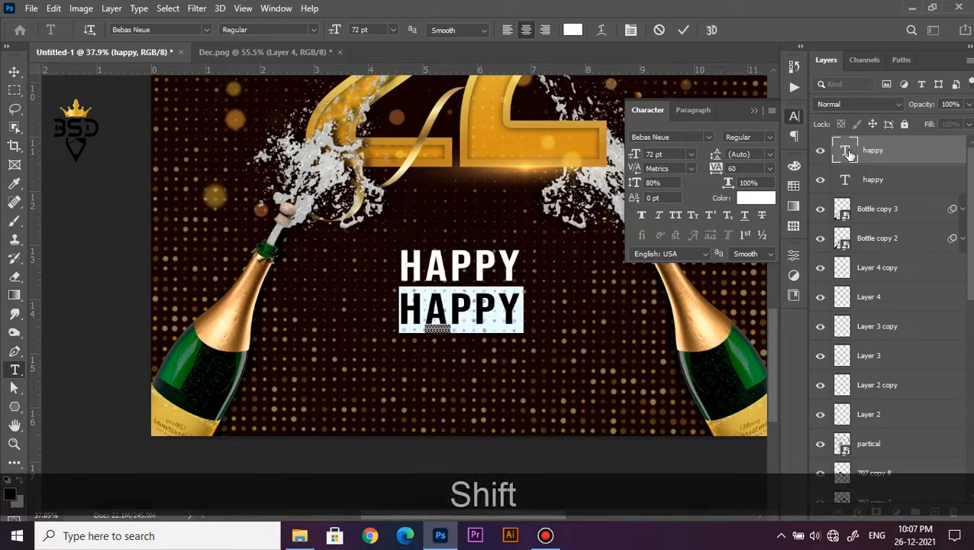
pyautogui.write('New Year')
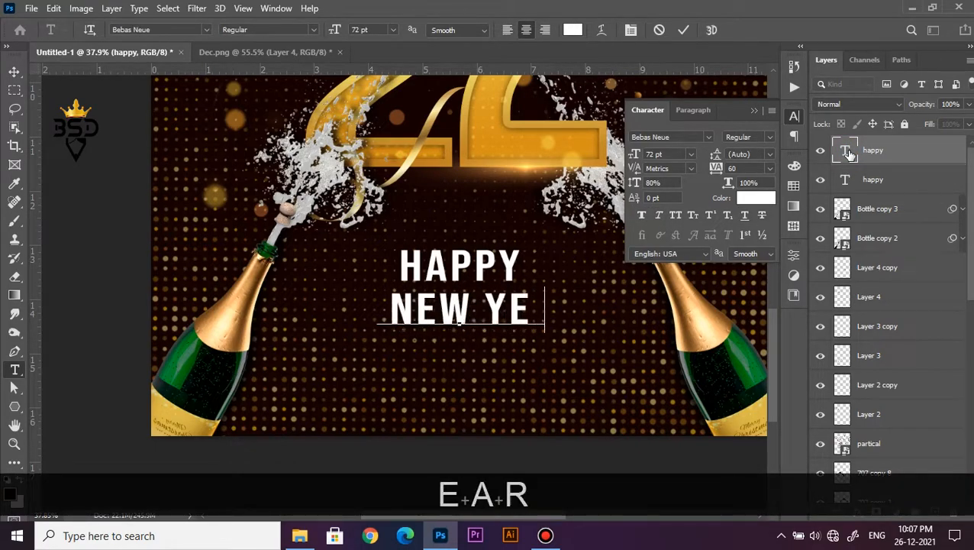
# Format New Year in the Boldmatte Personal script font at 86 pt, with tracking 0 and vertical scale 100%, and commit it.
pyautogui.hotkey('ctrl', 'a')
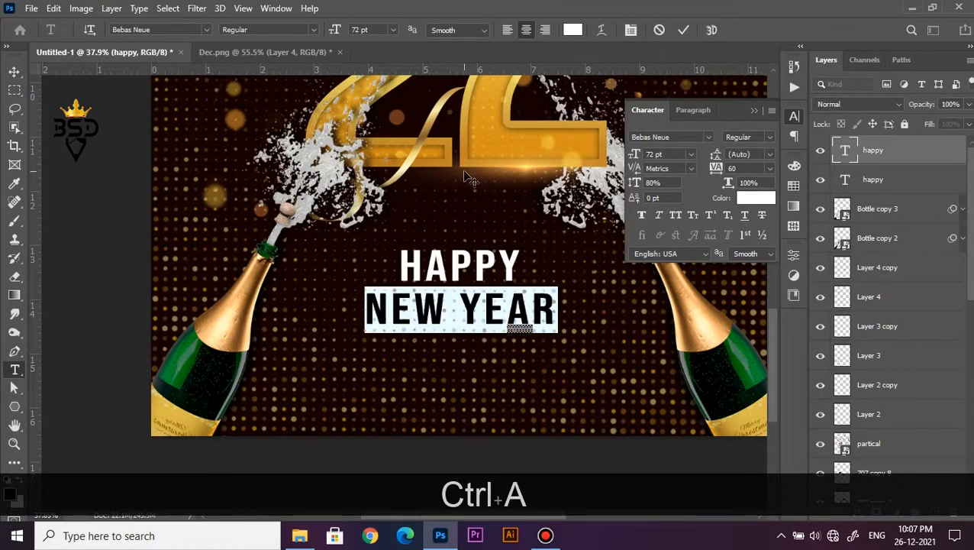
pyautogui.click(708, 137)
pyautogui.click(810, 200)
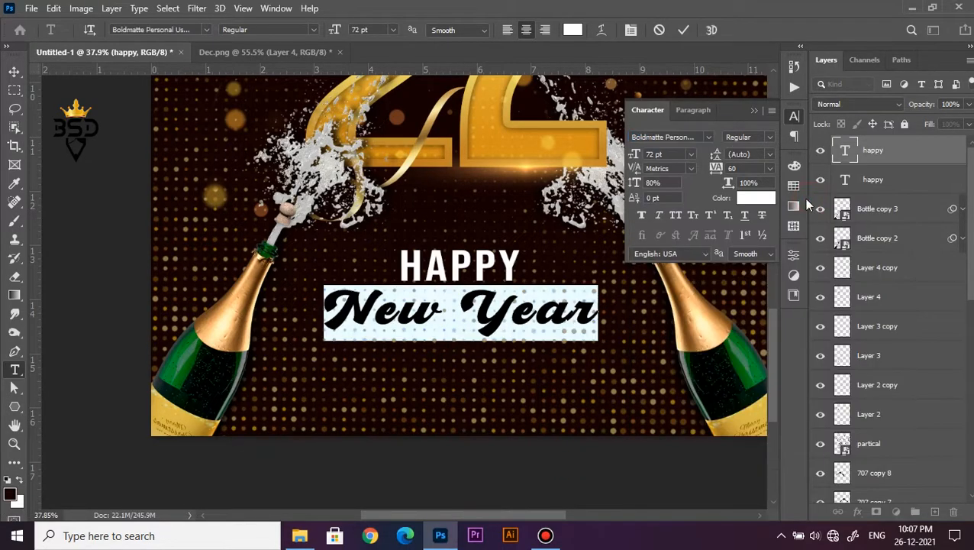
pyautogui.click(769, 168)
pyautogui.click(752, 251)
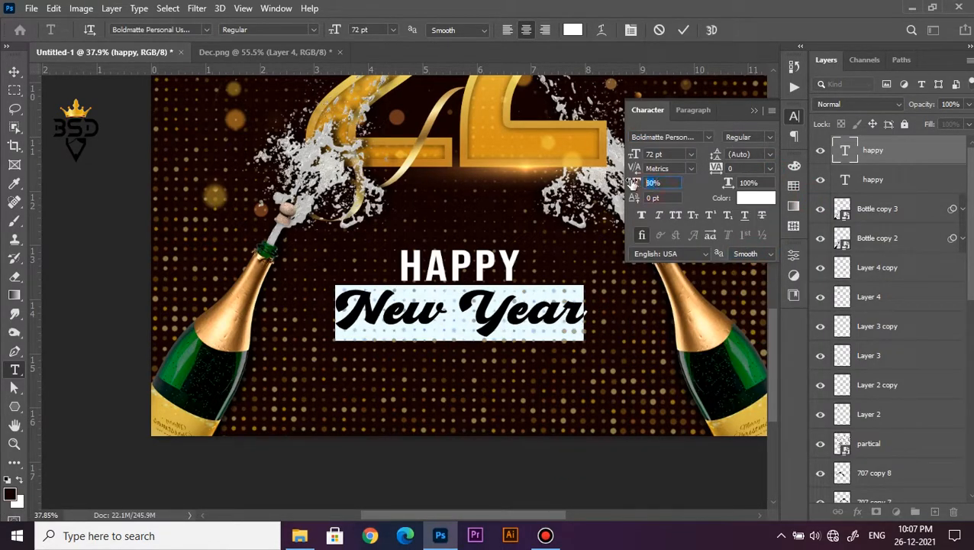
pyautogui.write('100')
pyautogui.press('Return')
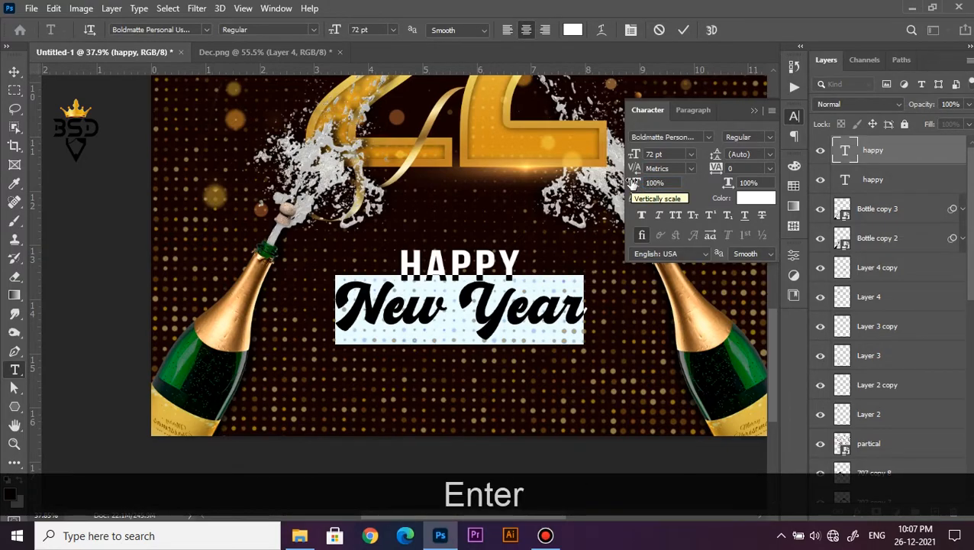
pyautogui.moveTo(633, 155); pyautogui.dragTo(642, 164)
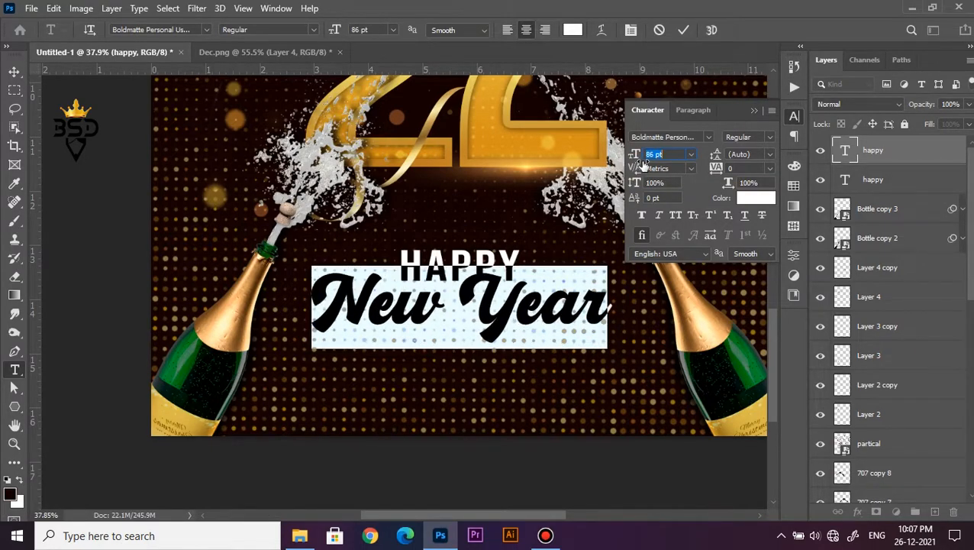
pyautogui.click(683, 29)
# Shift the New Year text down so it sits clear below HAPPY.
pyautogui.press('v')
pyautogui.scroll(-3, 494, 350)
pyautogui.scroll(3, 506, 319)
pyautogui.moveTo(504, 317); pyautogui.dragTo(527, 298)
pyautogui.press('Down')
pyautogui.press('Down')
pyautogui.press('Down')
pyautogui.press('Down')
pyautogui.press('Down')
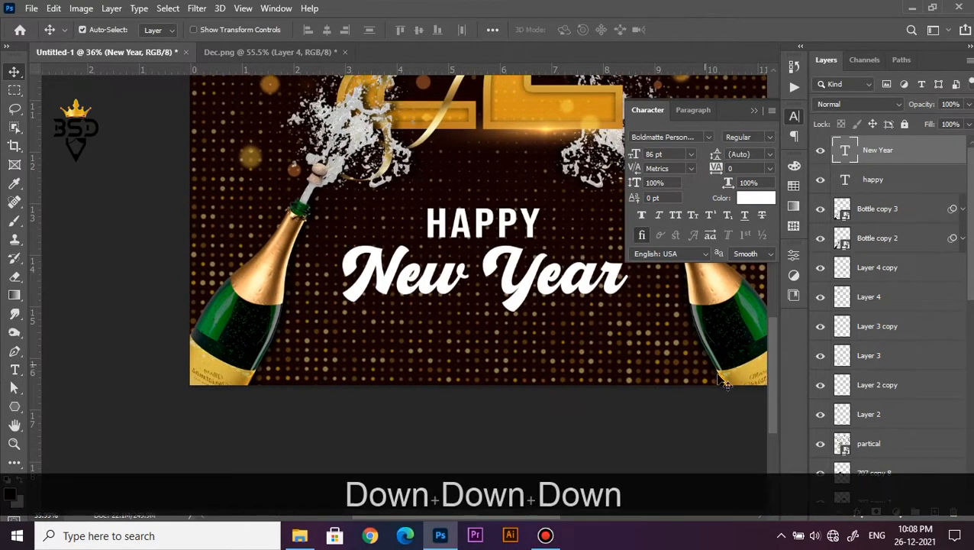
# Give New Year a reversed gold linear Gradient Overlay at 90°, 95% opacity and 150% scale, plus a black Multiply drop shadow at 45% opacity.
pyautogui.click(858, 511)
pyautogui.click(895, 463)
pyautogui.moveTo(557, 143); pyautogui.dragTo(612, 171)
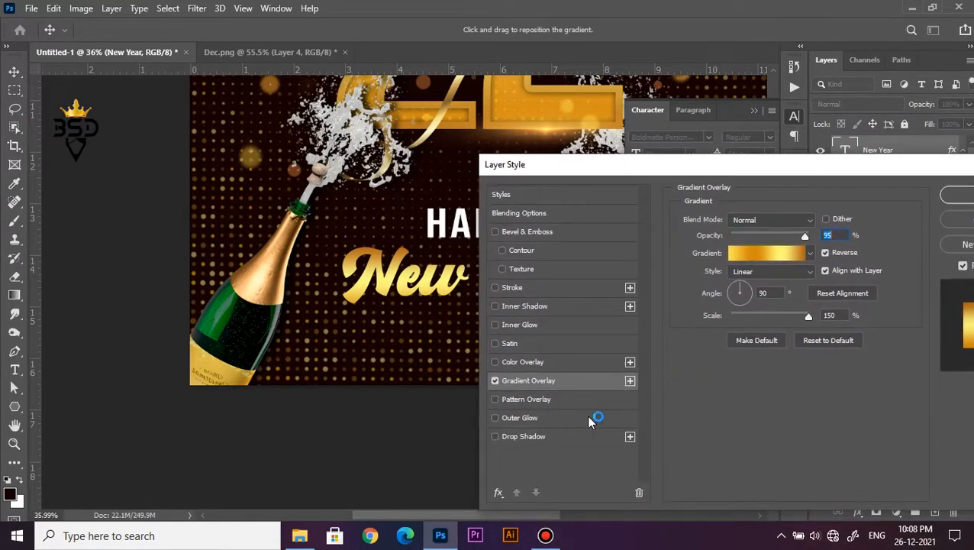
pyautogui.click(527, 436)
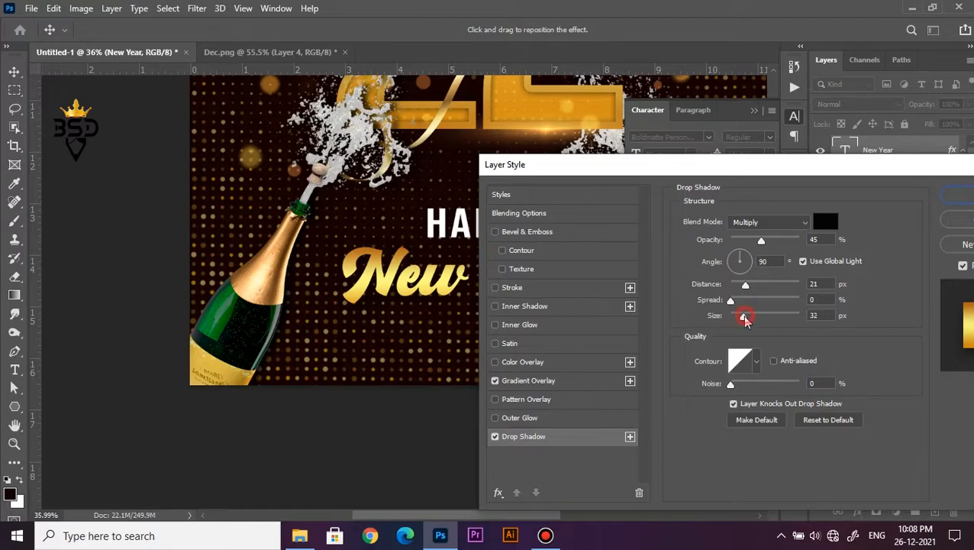
pyautogui.click(942, 203)
# Recolor the HAPPY text light yellow by sampling the gold of the New Year lettering.
pyautogui.scroll(2, 496, 229)
pyautogui.rightClick(494, 226)
pyautogui.click(522, 232)
pyautogui.doubleClick(845, 222)
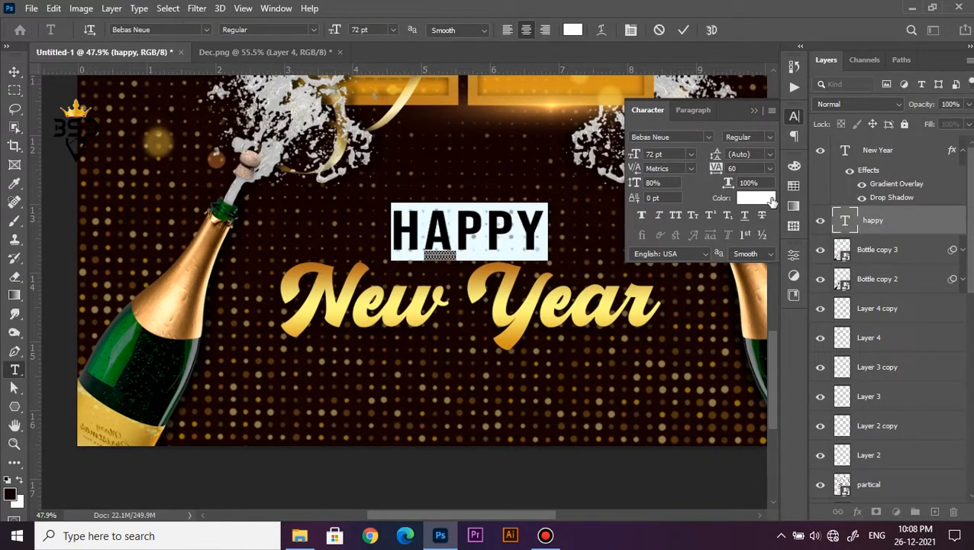
pyautogui.click(756, 198)
pyautogui.click(532, 300)
pyautogui.click(894, 261)
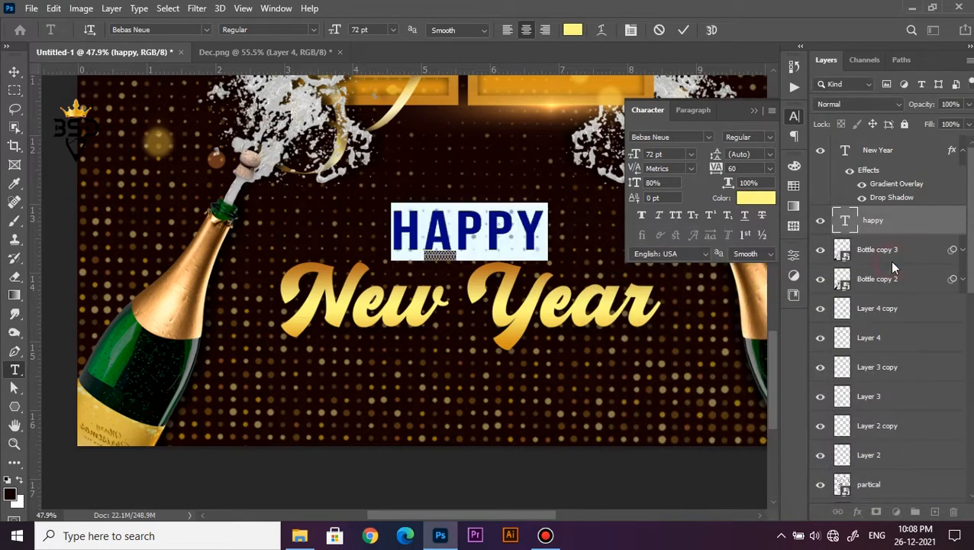
# Commit the HAPPY text and give it a black Multiply drop shadow at 45% opacity, 90°, distance 21 px and size 27 px.
pyautogui.click(683, 29)
pyautogui.press('v')
pyautogui.scroll(2, 450, 227)
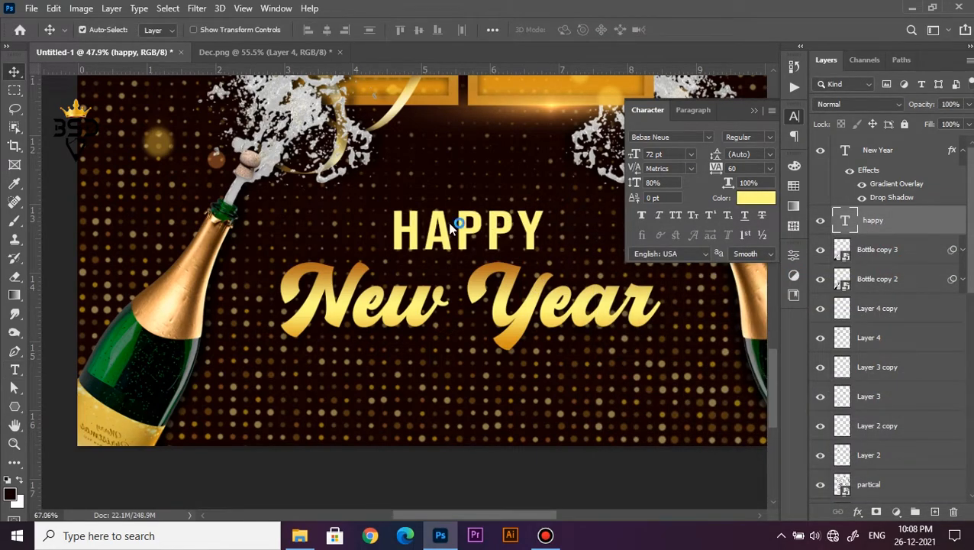
pyautogui.scroll(1, 450, 228)
pyautogui.click(858, 511)
pyautogui.click(870, 504)
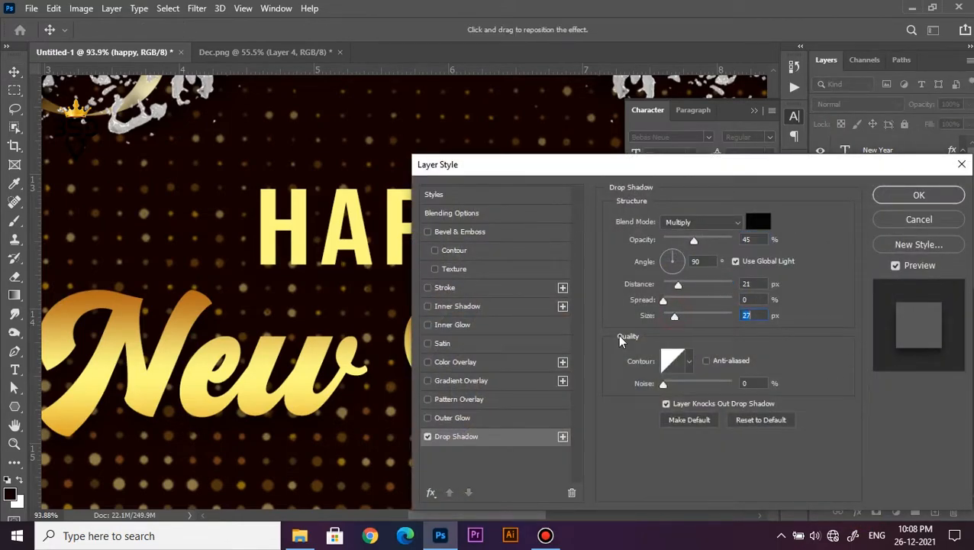
pyautogui.click(912, 194)
# Recolor the HAPPY text to a deeper gold, e9d366, by sampling the Y of the New Year lettering.
pyautogui.doubleClick(843, 219)
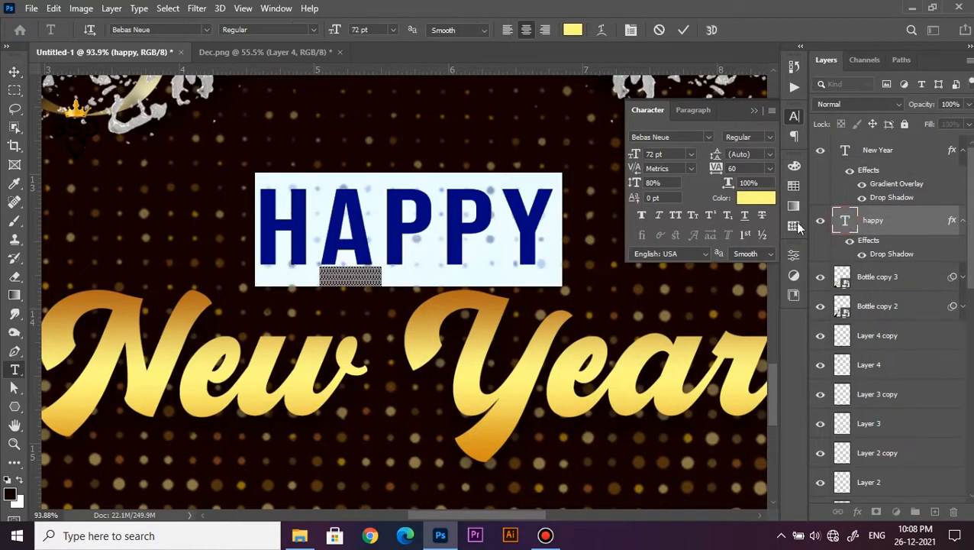
pyautogui.click(756, 198)
pyautogui.click(428, 331)
pyautogui.click(426, 333)
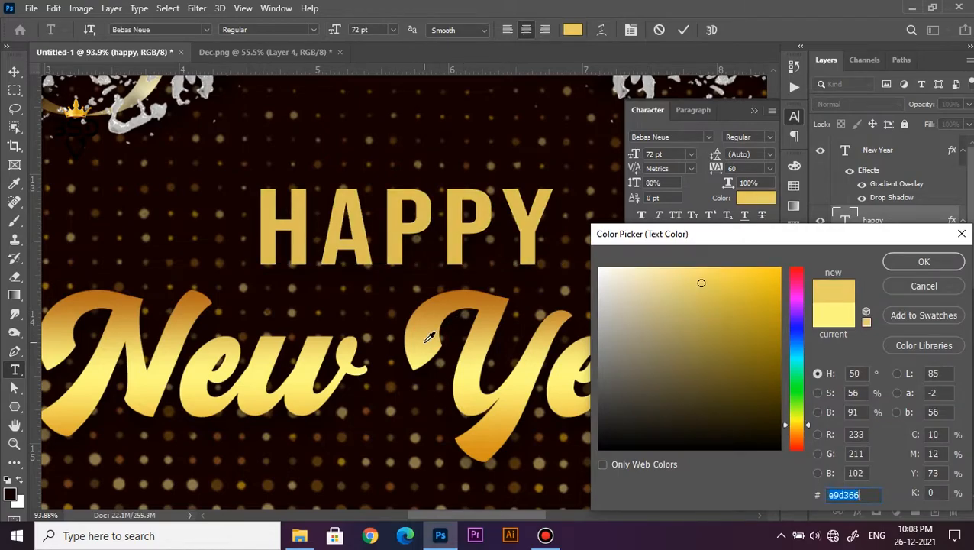
pyautogui.click(923, 261)
pyautogui.click(683, 30)
pyautogui.press('v')
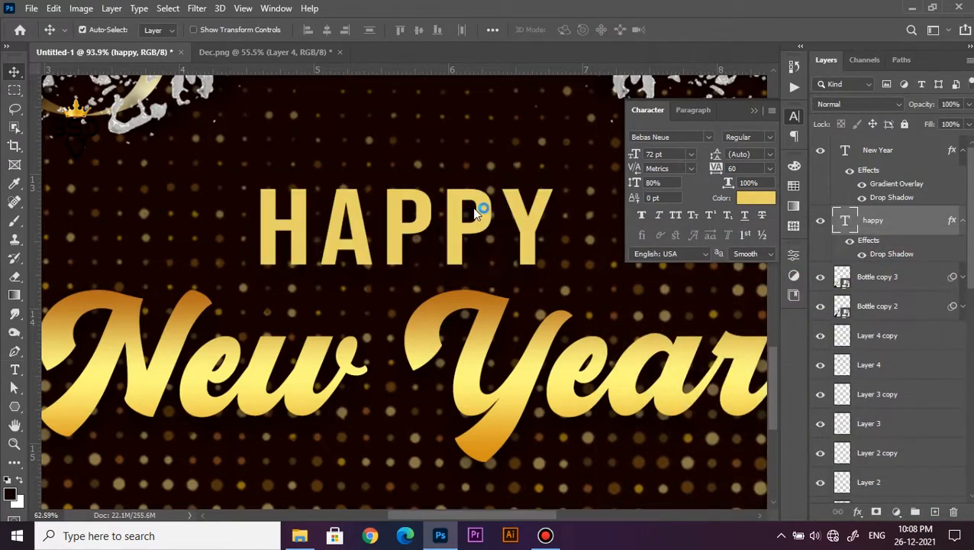
# Nudge the HAPPY text slightly upward, away from the New Year lettering.
pyautogui.hotkey('ctrl', '0')
pyautogui.scroll(-8, 478, 217)
pyautogui.scroll(1, 442, 364)
pyautogui.press('space')
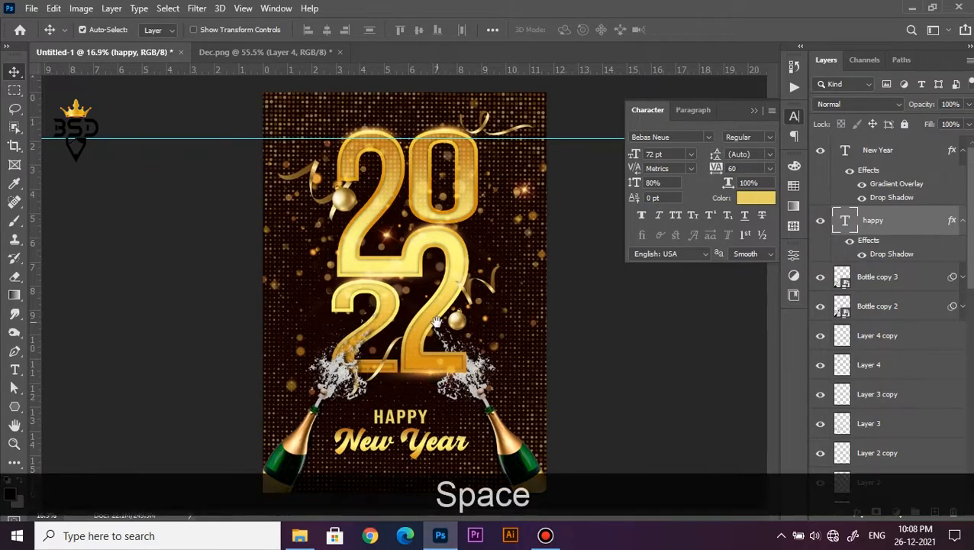
pyautogui.scroll(3, 426, 372)
pyautogui.moveTo(427, 372); pyautogui.dragTo(445, 292)
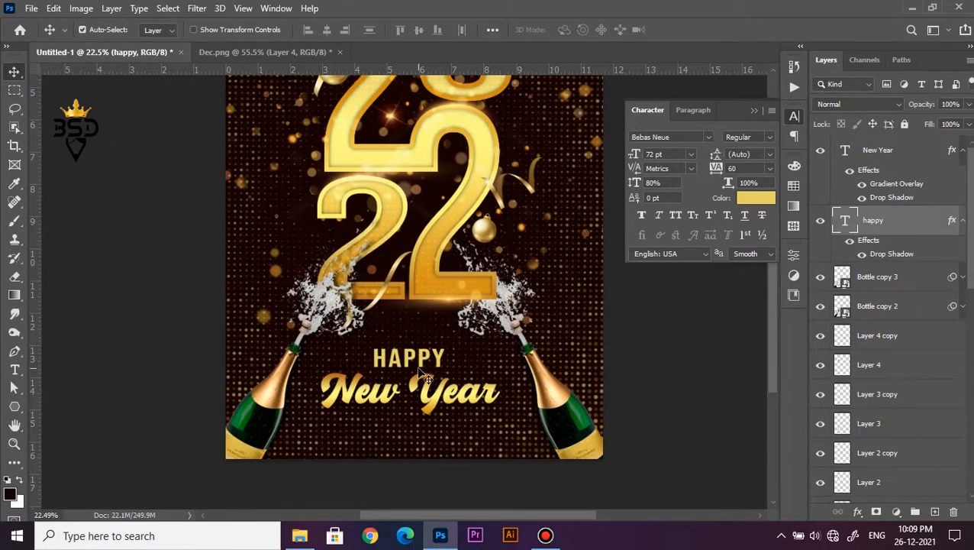
pyautogui.scroll(2, 419, 369)
pyautogui.press('Up')
pyautogui.press('Up')
pyautogui.scroll(-4, 422, 370)
# Select the New Year and HAPPY text layers together and scale them up from their center to about 102%.
pyautogui.keyDown('ctrl'); pyautogui.click(913, 154); pyautogui.keyUp('ctrl')
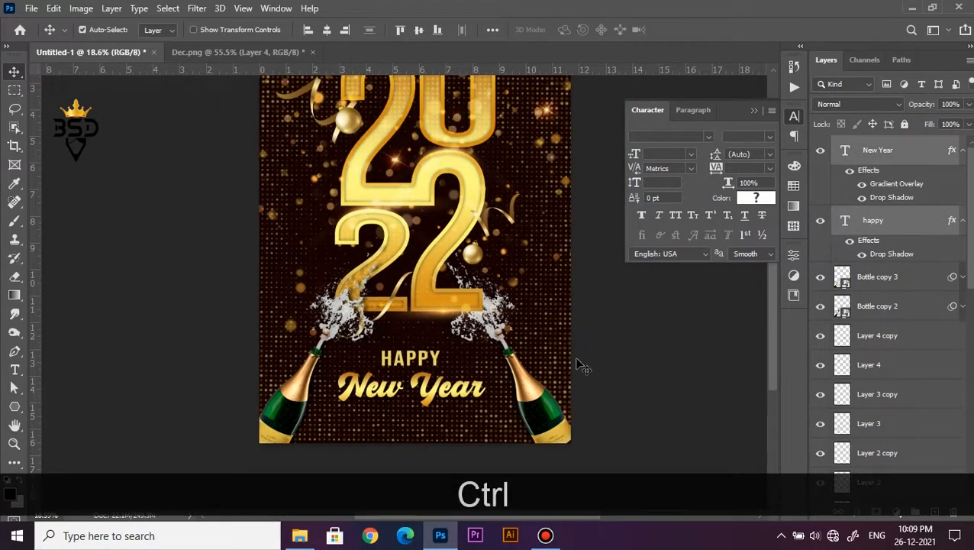
pyautogui.scroll(3, 445, 373)
pyautogui.press('space')
pyautogui.moveTo(443, 375); pyautogui.dragTo(452, 272)
pyautogui.hotkey('ctrl', 't')
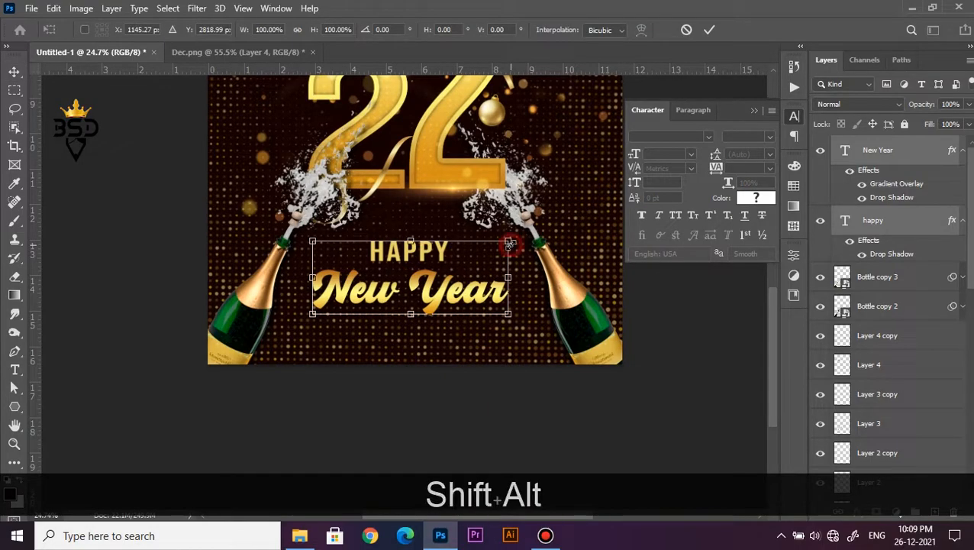
pyautogui.moveTo(509, 243); pyautogui.dragTo(513, 241)
pyautogui.press('Return')
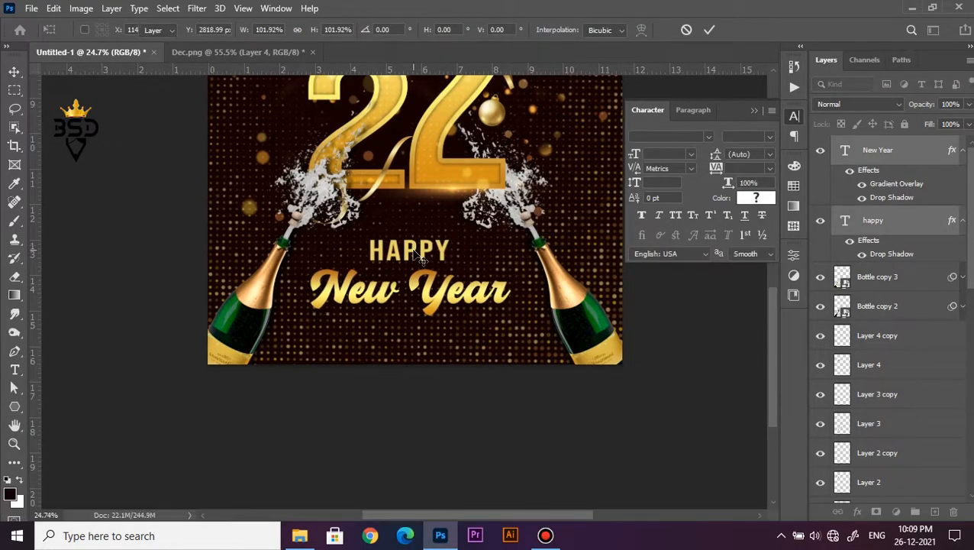
# Collapse the character settings and hide the guides over the poster.
pyautogui.scroll(-4, 419, 255)
pyautogui.click(754, 111)
pyautogui.hotkey('ctrl', 'h')
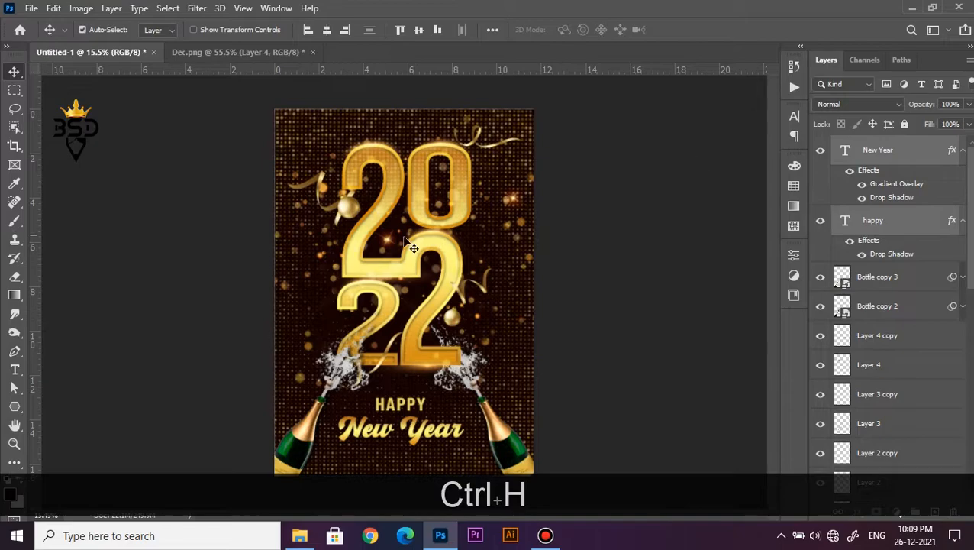
pyautogui.scroll(-1, 403, 292)
# Add a new layer above the New Year text and fill it with the white background color.
pyautogui.click(921, 152)
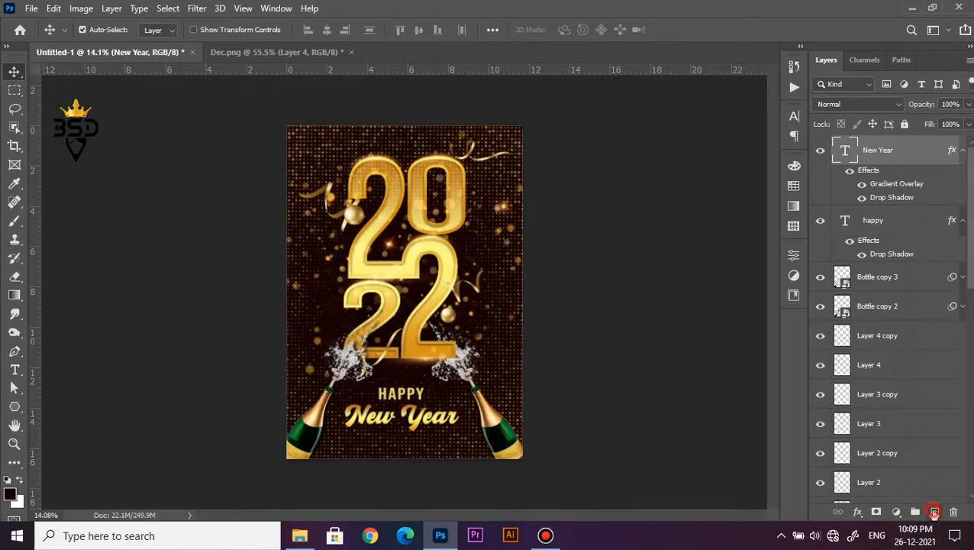
pyautogui.click(934, 510)
pyautogui.hotkey('ctrl', 'BackSpace')
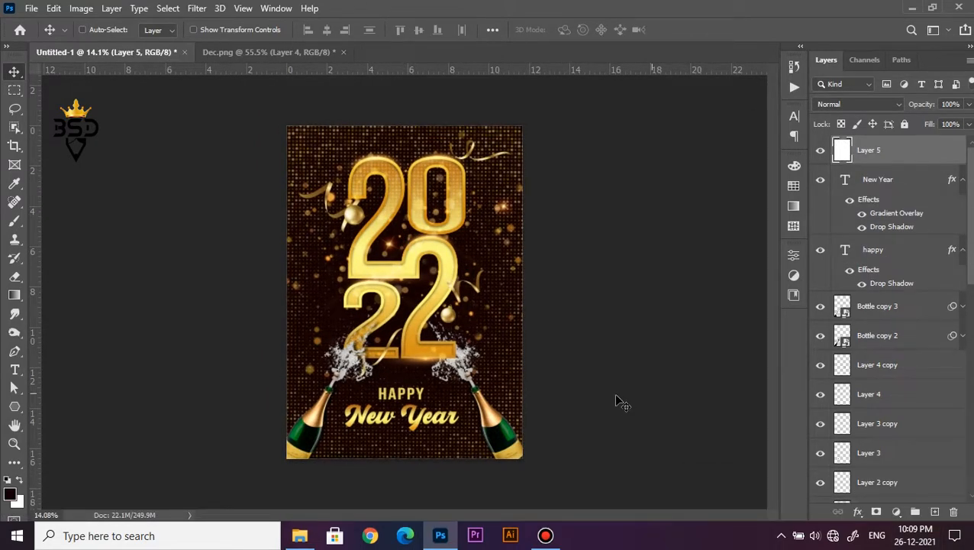
# Set the white layer's fill to 0% and give it a solid white inside Stroke at 100% opacity as a poster border.
pyautogui.click(860, 516)
pyautogui.click(870, 403)
pyautogui.click(676, 302)
pyautogui.click(670, 320)
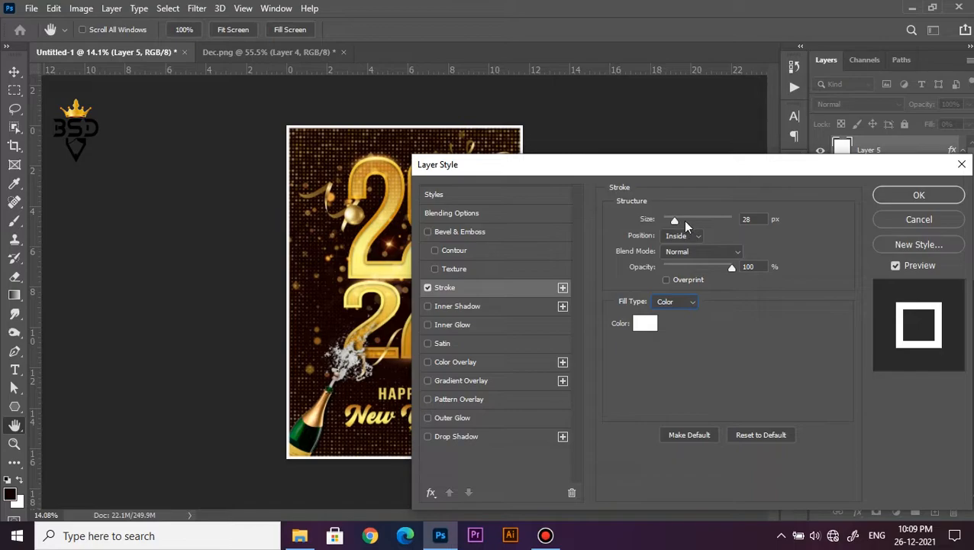
pyautogui.click(889, 197)
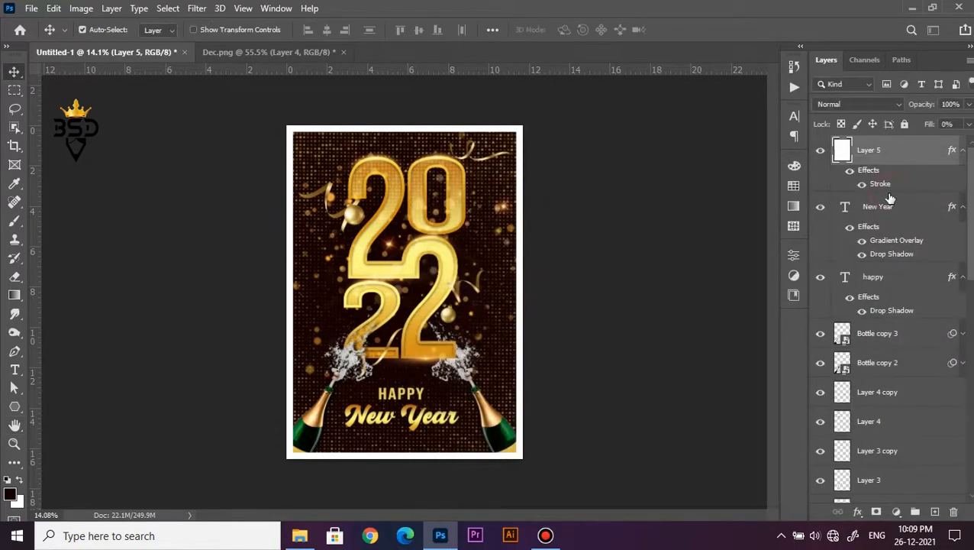
pyautogui.scroll(2, 459, 222)
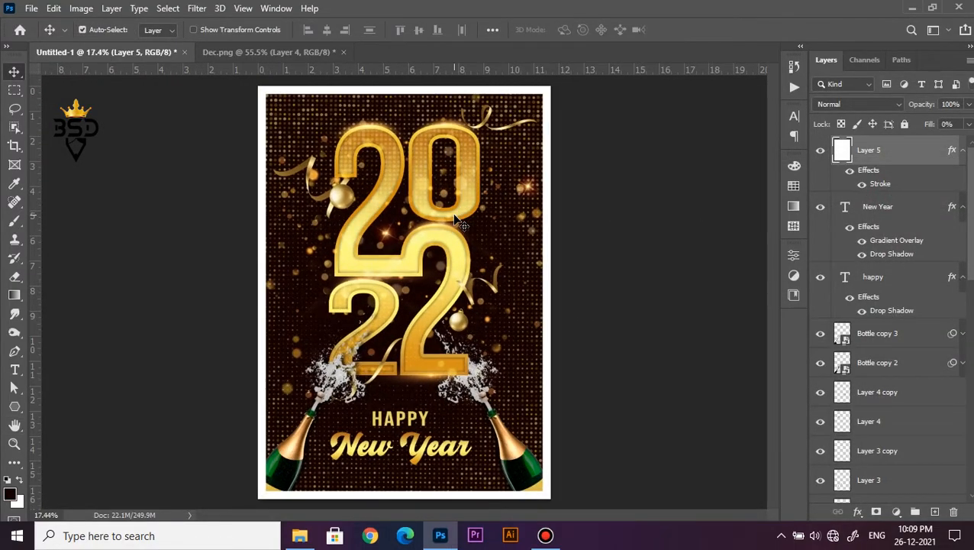
pyautogui.press('z')
pyautogui.moveTo(446, 248); pyautogui.dragTo(458, 246)
pyautogui.press('v')
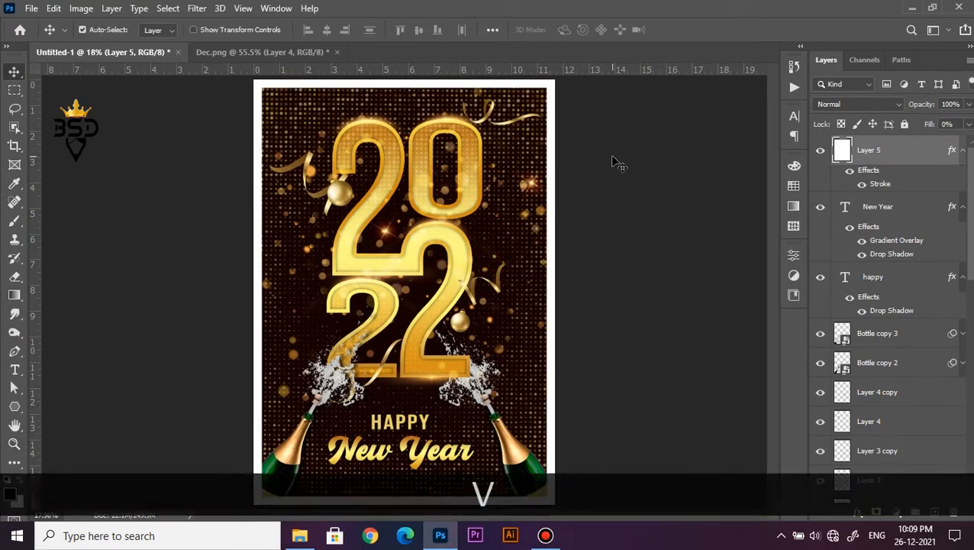